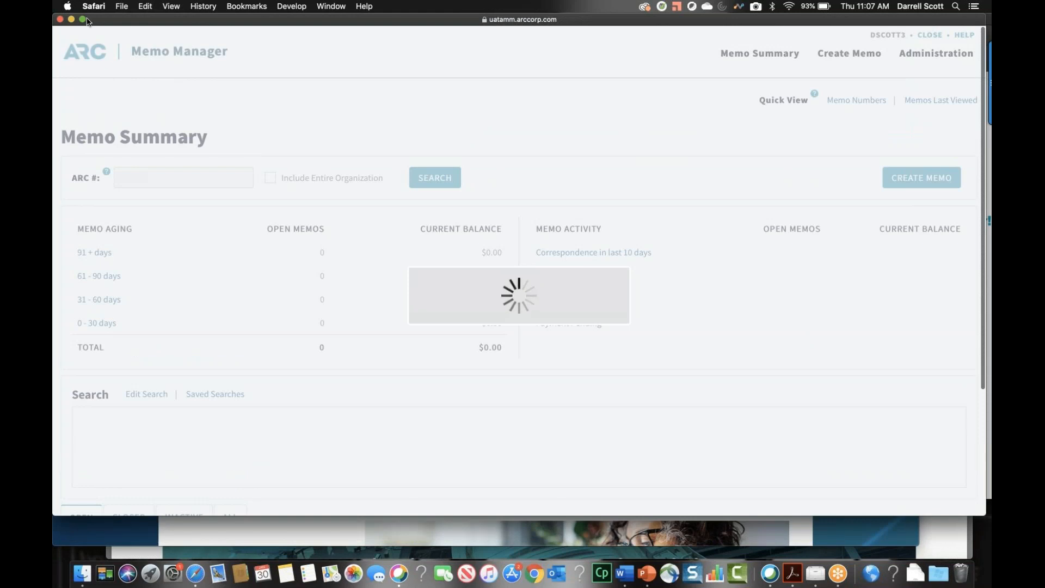
Expand the Memo Manager window to full screen and look over the Memo Summary page's aging, activity and search sections
left_click(82, 19)
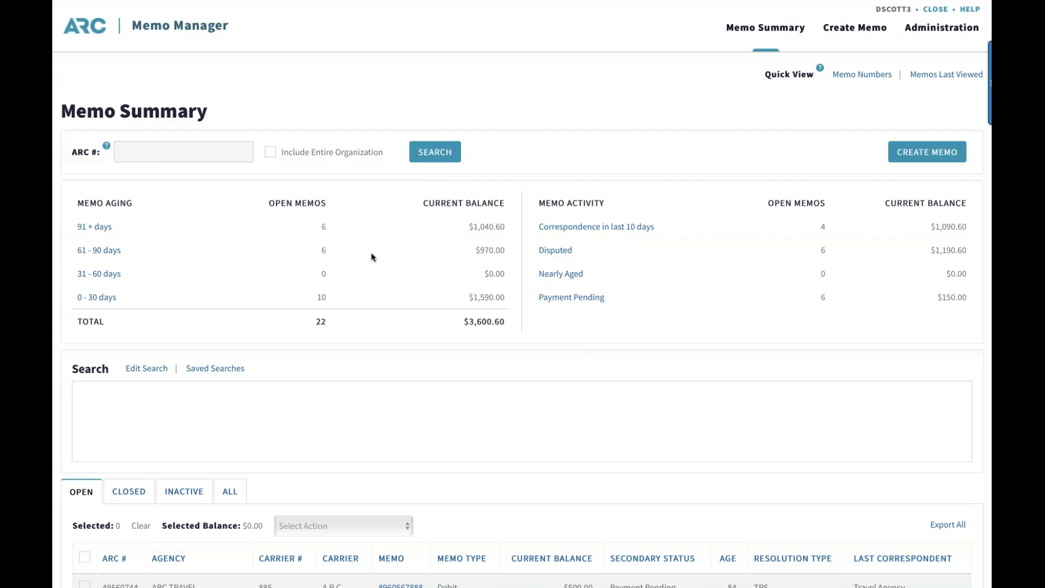
scroll(520, 336, "down", 10)
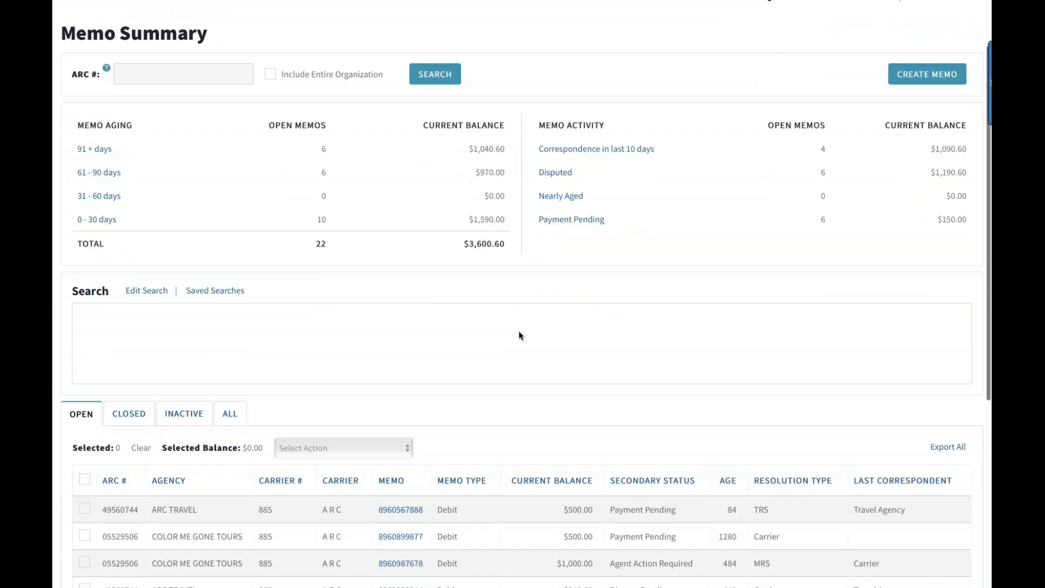
scroll(518, 335, "down", 3)
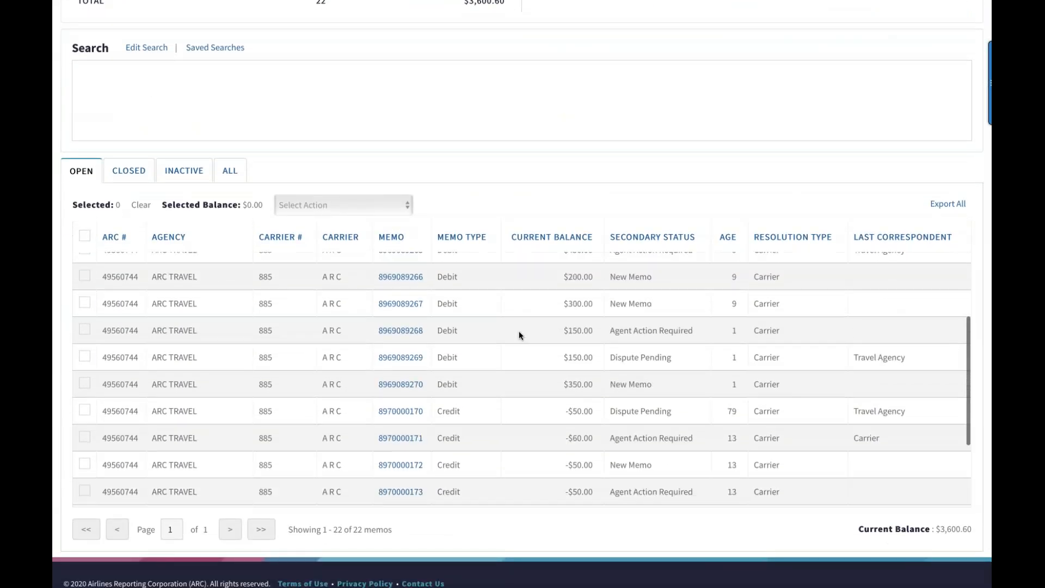
scroll(518, 335, "up", 5)
scroll(518, 335, "up", 8)
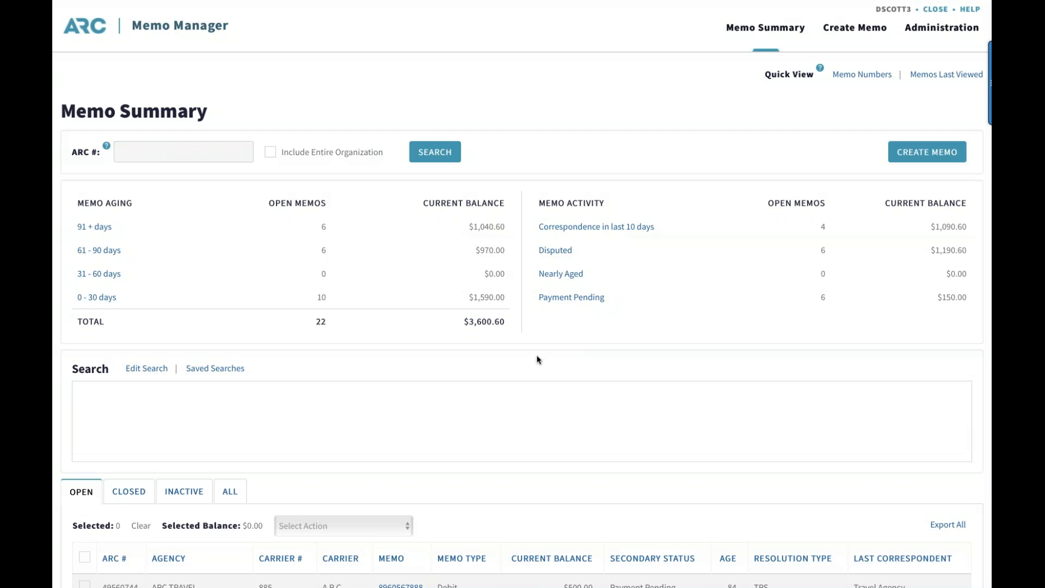
scroll(536, 359, "down", 4)
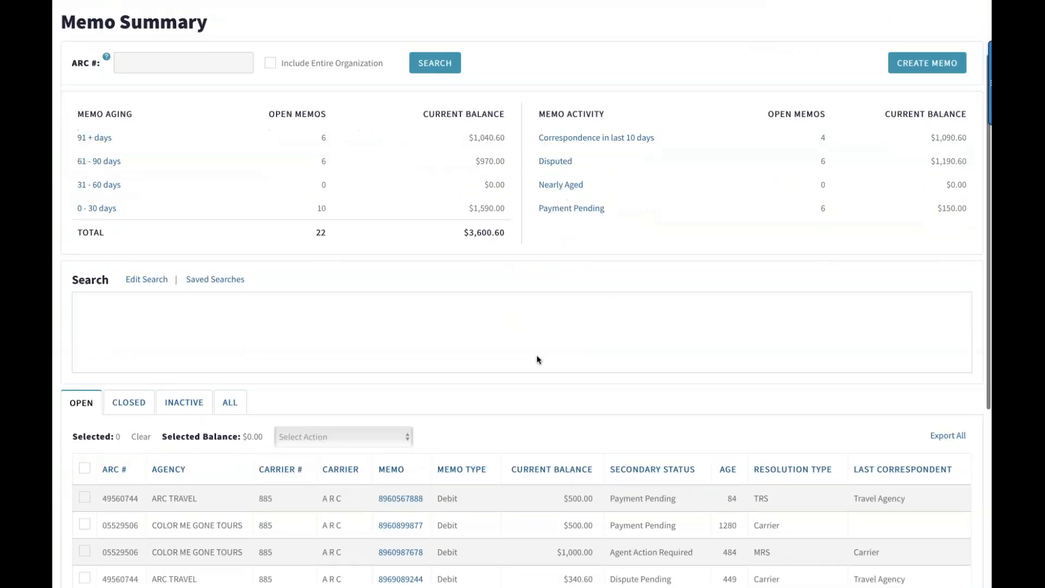
scroll(537, 359, "up", 2)
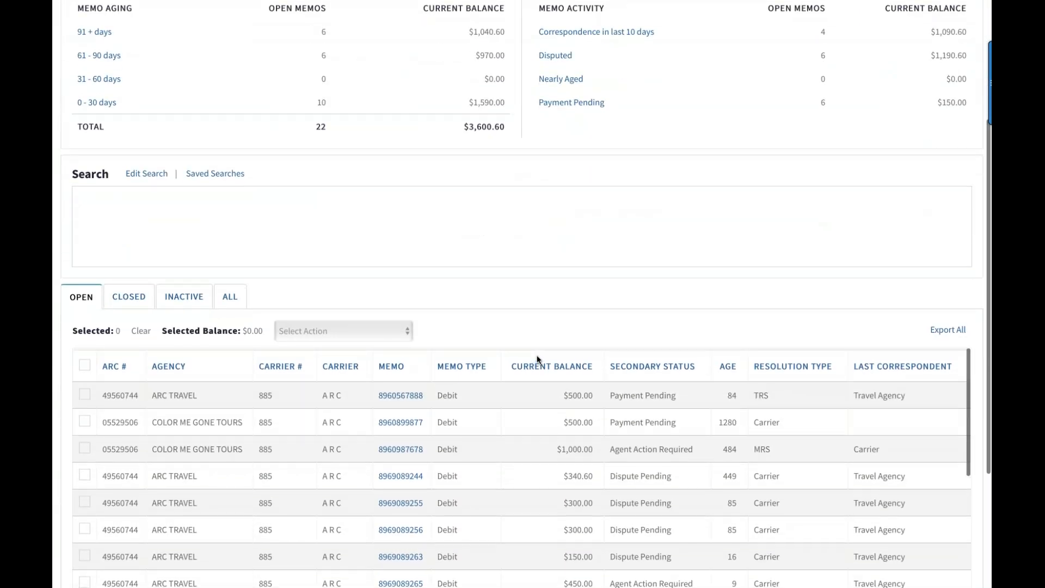
scroll(505, 414, "up", 2)
Examine the open memos list on the Memo Summary, including its balance, secondary status, age and resolution type columns
scroll(505, 414, "down", 1)
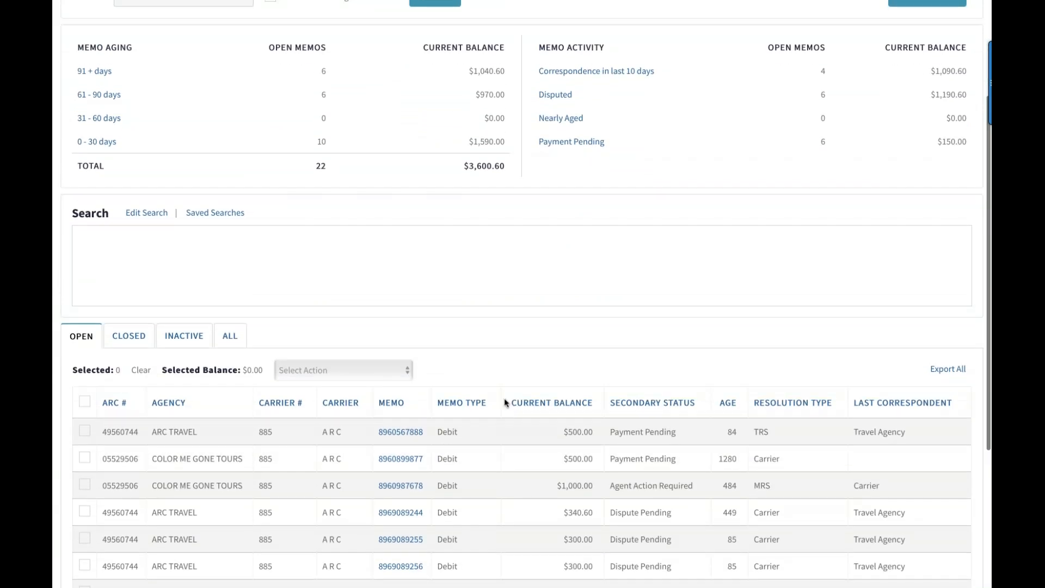
scroll(510, 348, "down", 1)
scroll(510, 351, "down", 2)
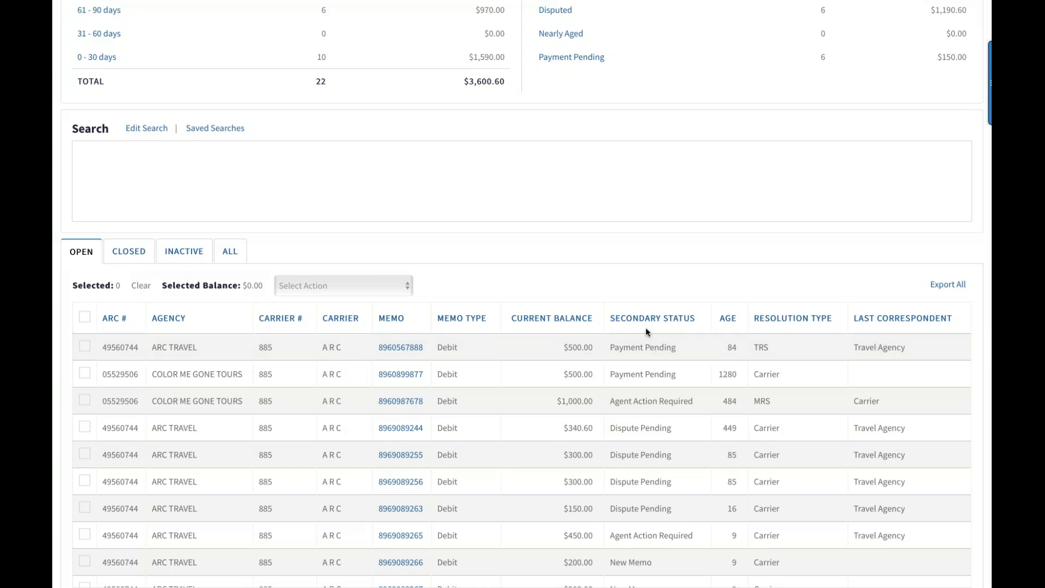
scroll(645, 329, "down", 3)
scroll(646, 328, "up", 5)
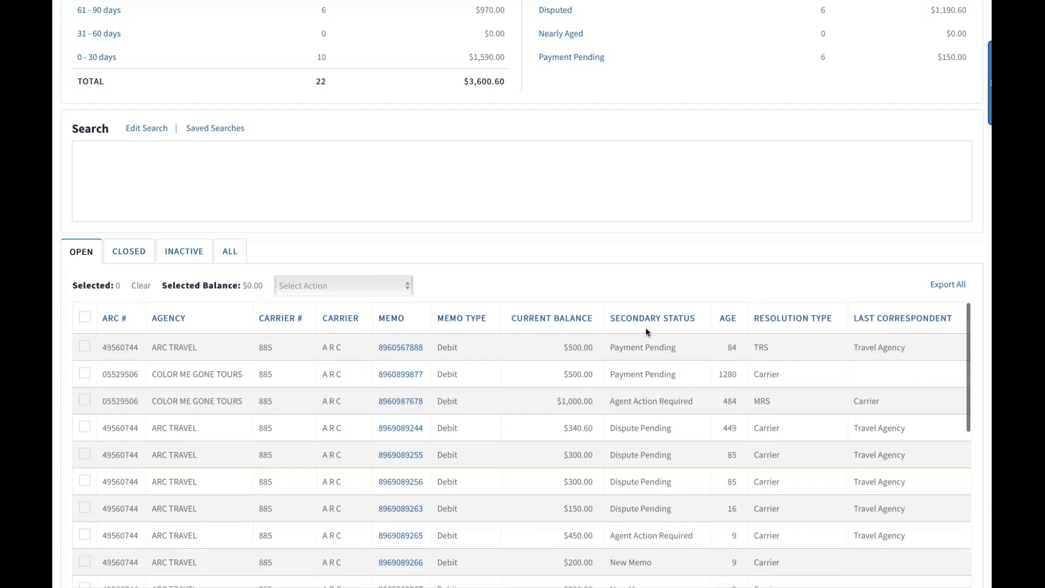
scroll(646, 327, "down", 3)
scroll(646, 327, "down", 1)
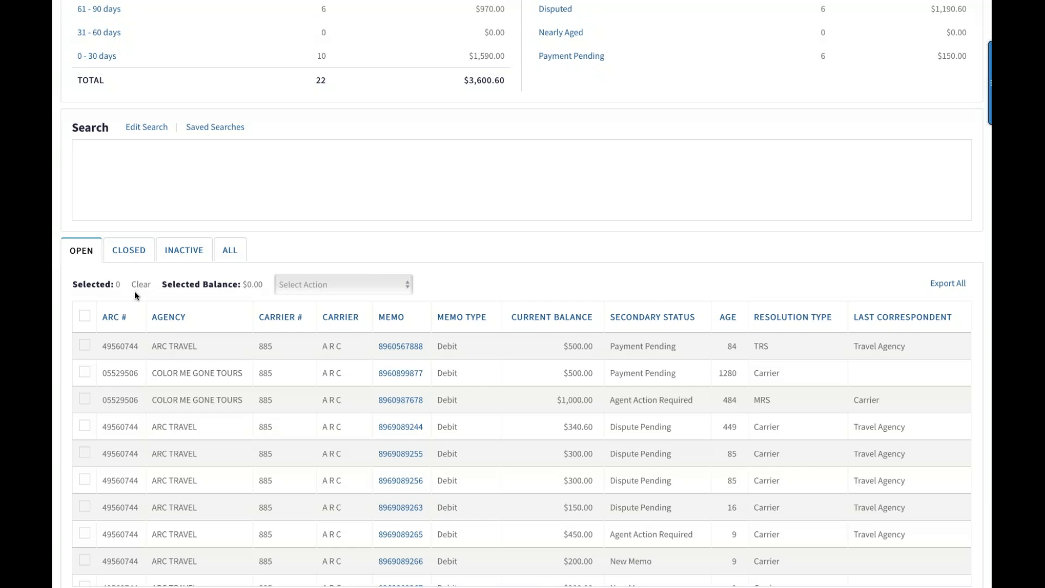
Show the closed memos and review their list on the Memo Summary page
left_click(131, 252)
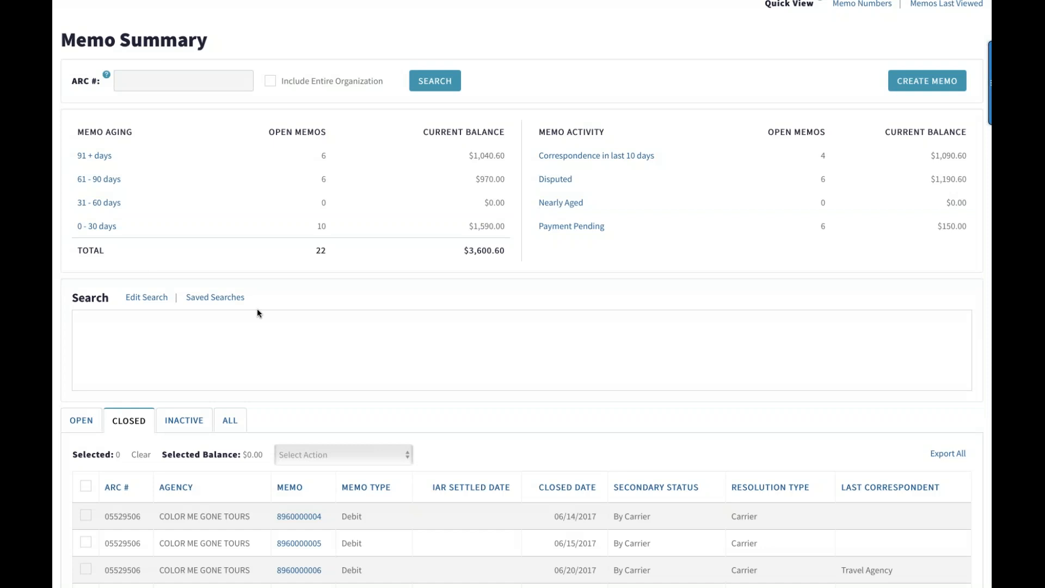
scroll(257, 308, "down", 2)
scroll(257, 309, "down", 2)
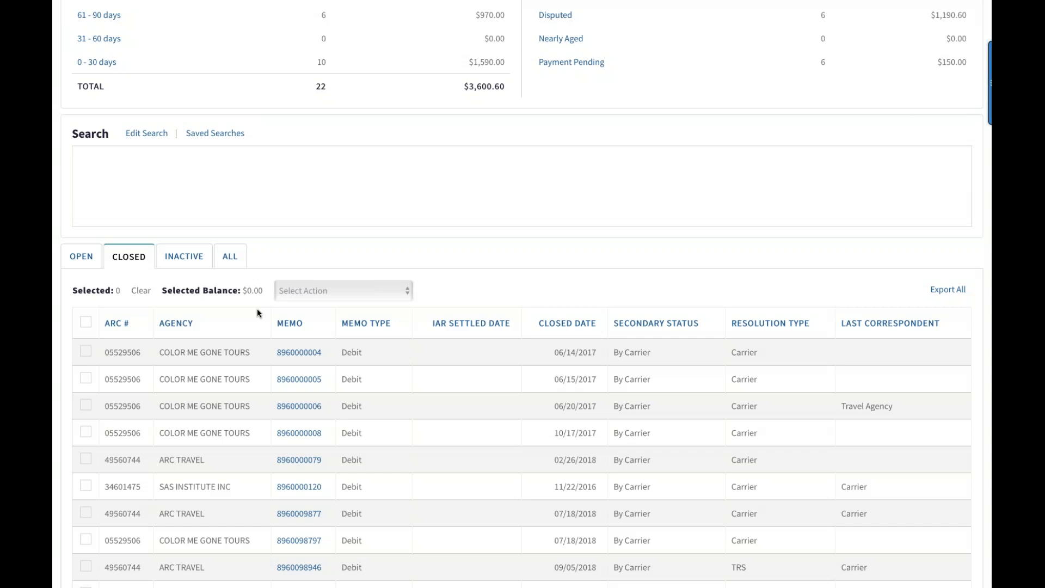
Switch the memo list to inactive memos and look through its entries
left_click(197, 265)
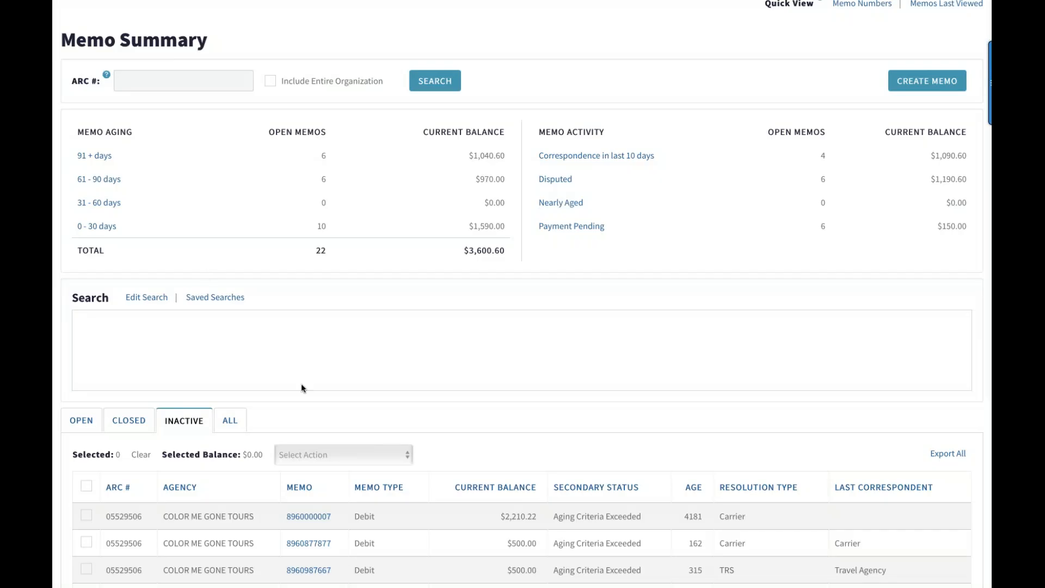
scroll(301, 383, "down", 2)
scroll(301, 384, "down", 3)
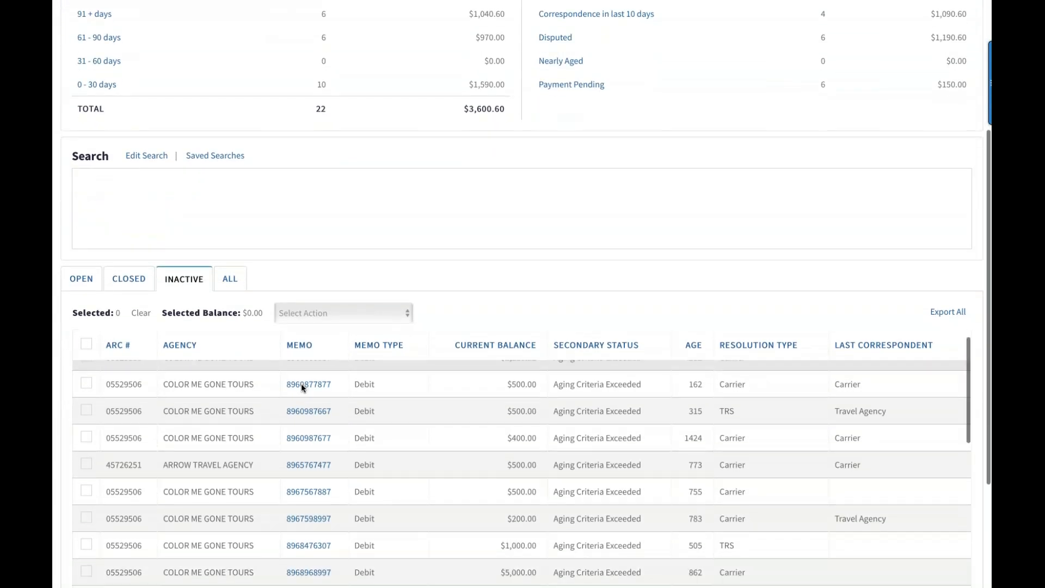
Display all memos regardless of status and look over the combined list with its primary status column
scroll(301, 383, "up", 3)
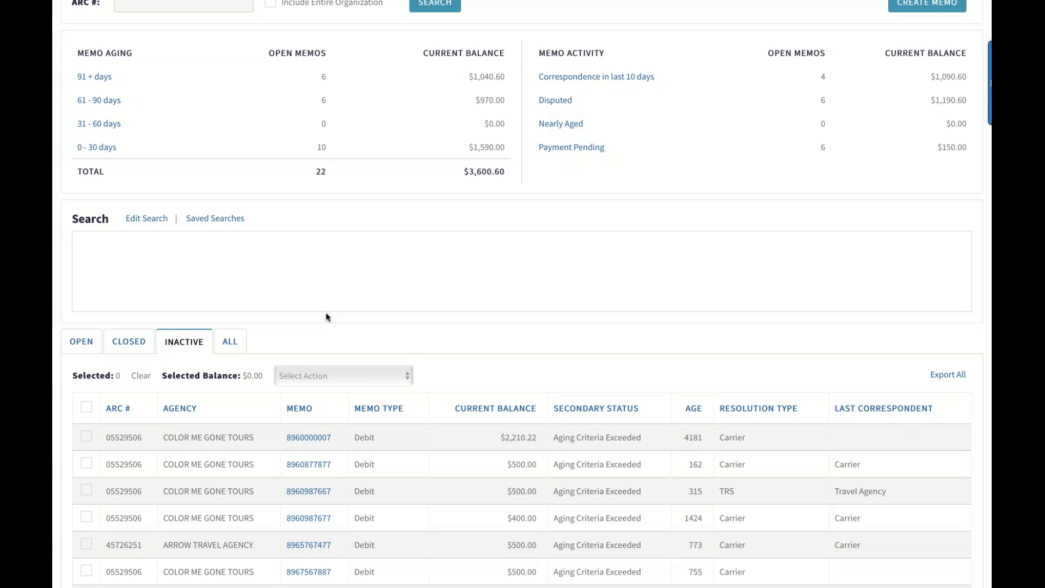
left_click(231, 342)
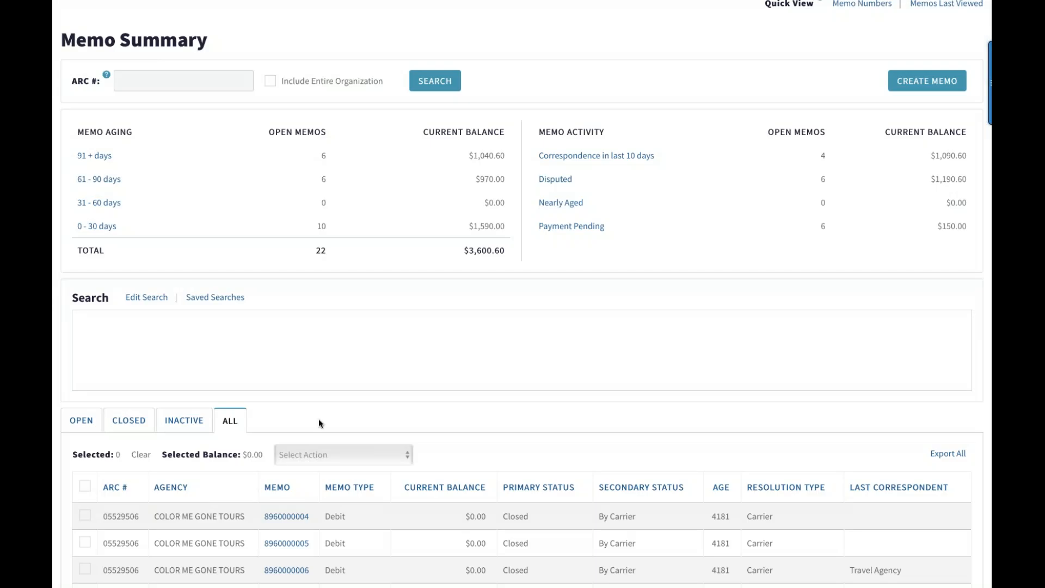
scroll(319, 423, "down", 2)
scroll(318, 420, "down", 1)
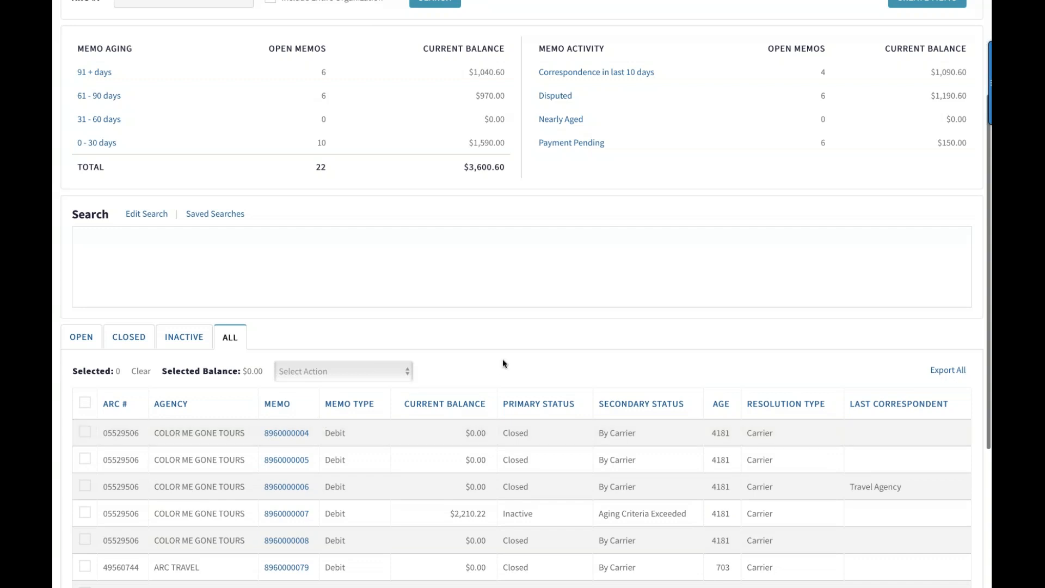
Open the memos last viewed through Quick View, then return to the Memo Summary page
scroll(502, 358, "up", 1)
scroll(503, 364, "up", 3)
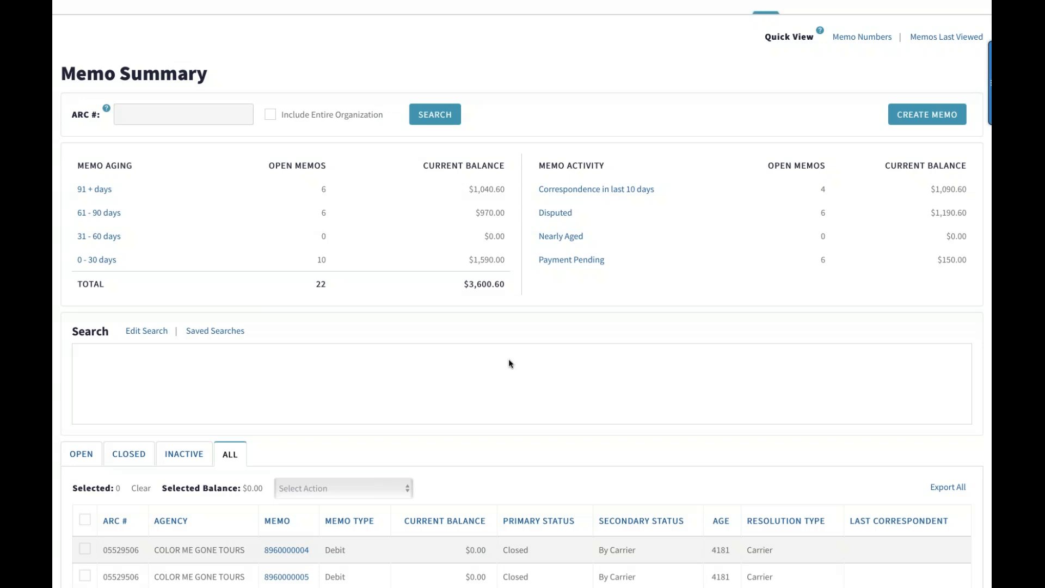
scroll(565, 357, "up", 1)
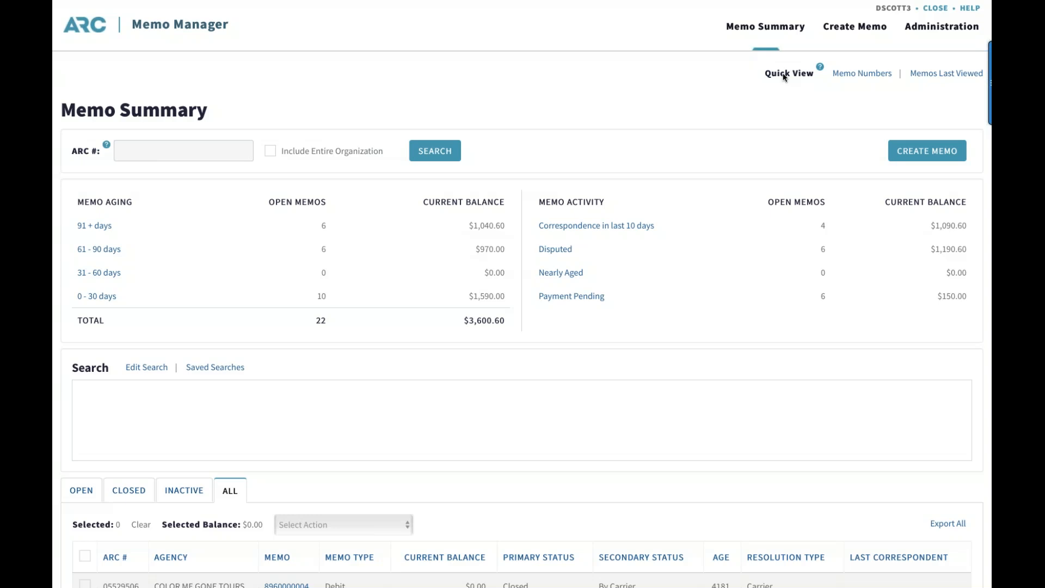
left_click(934, 74)
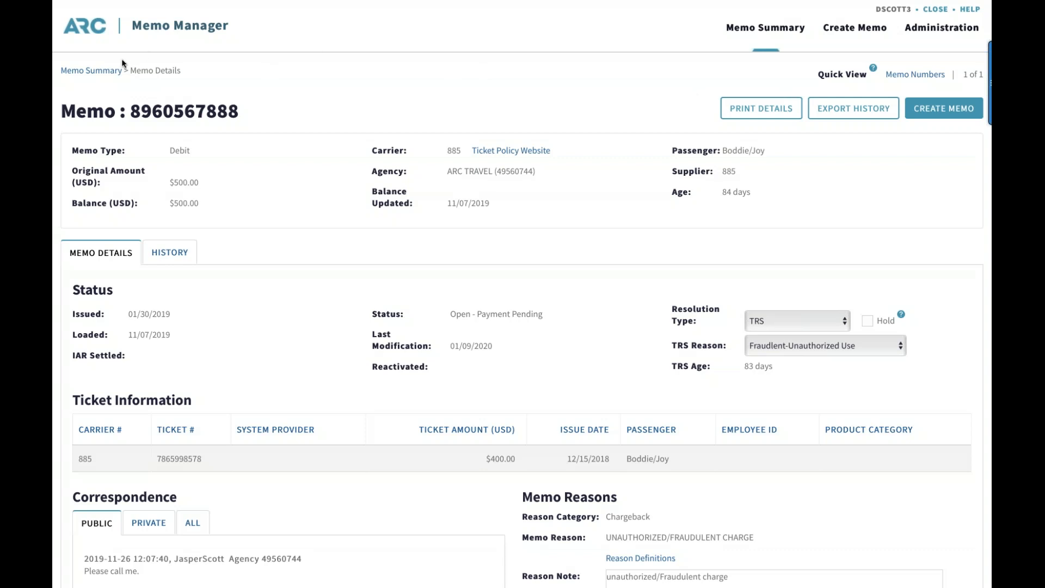
left_click(106, 70)
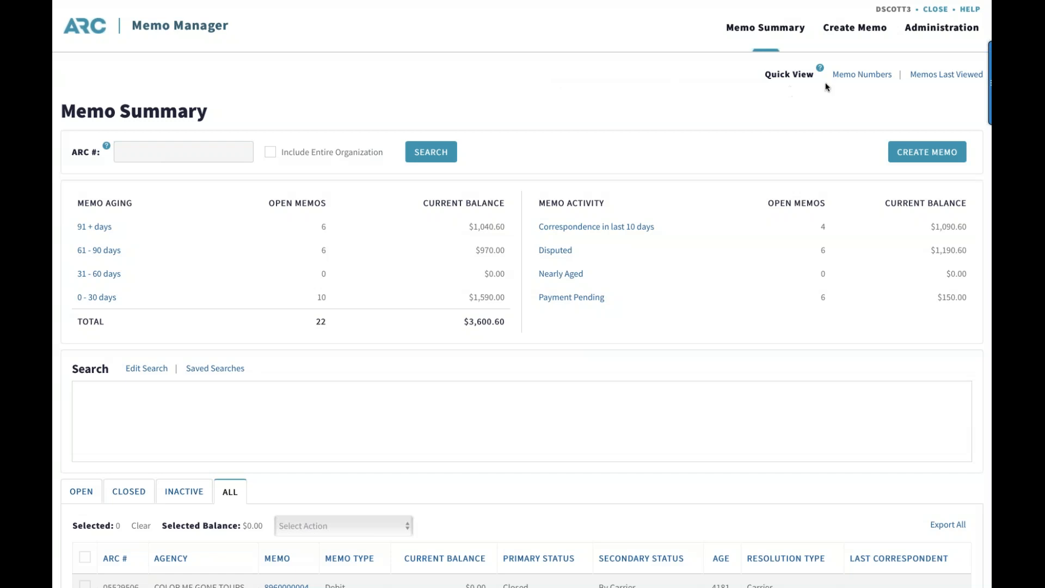
left_click(854, 78)
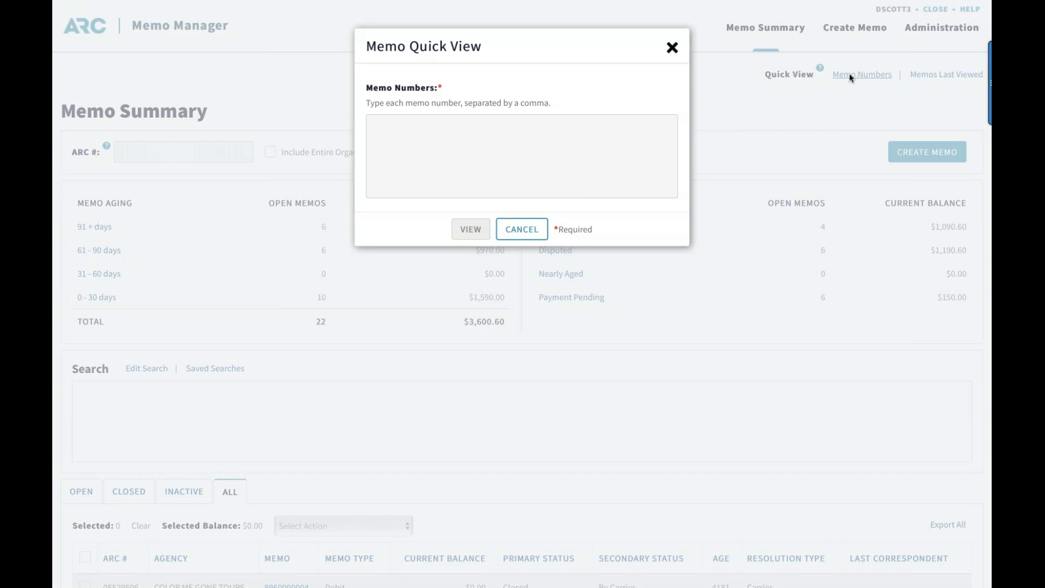
left_click(385, 136)
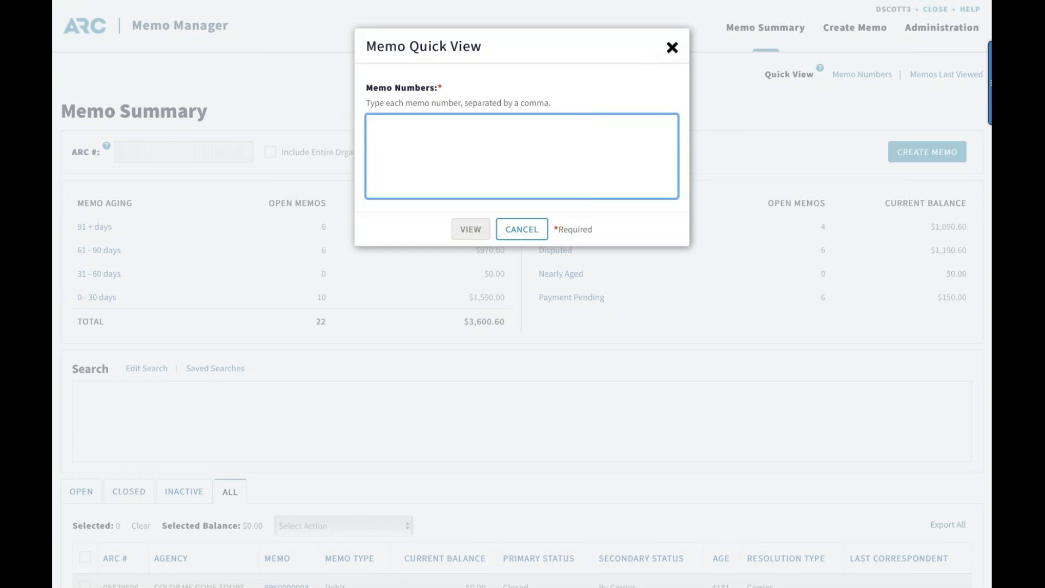
type("8969098")
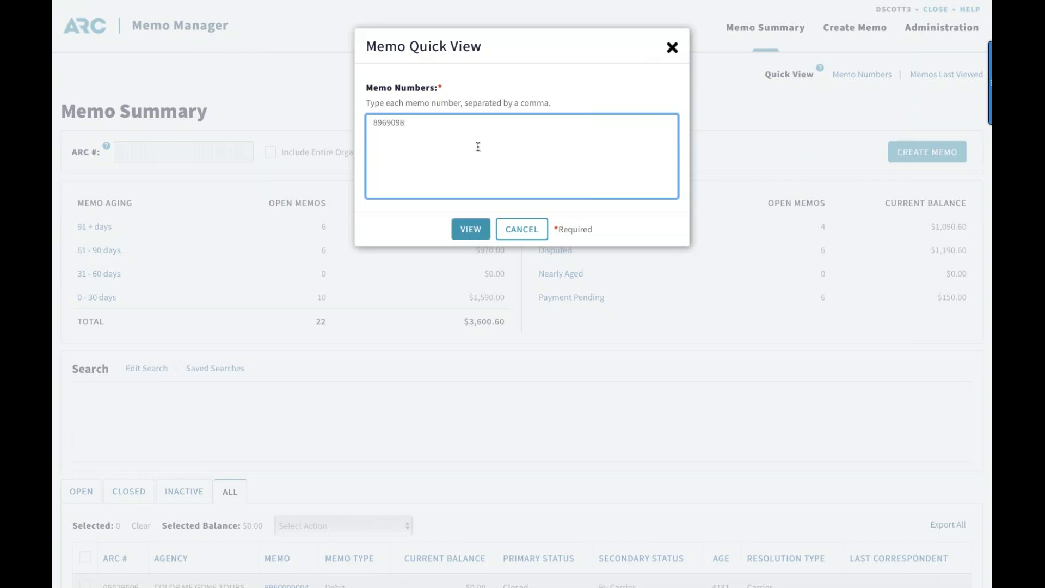
type("9268")
left_click(478, 228)
left_click(449, 155)
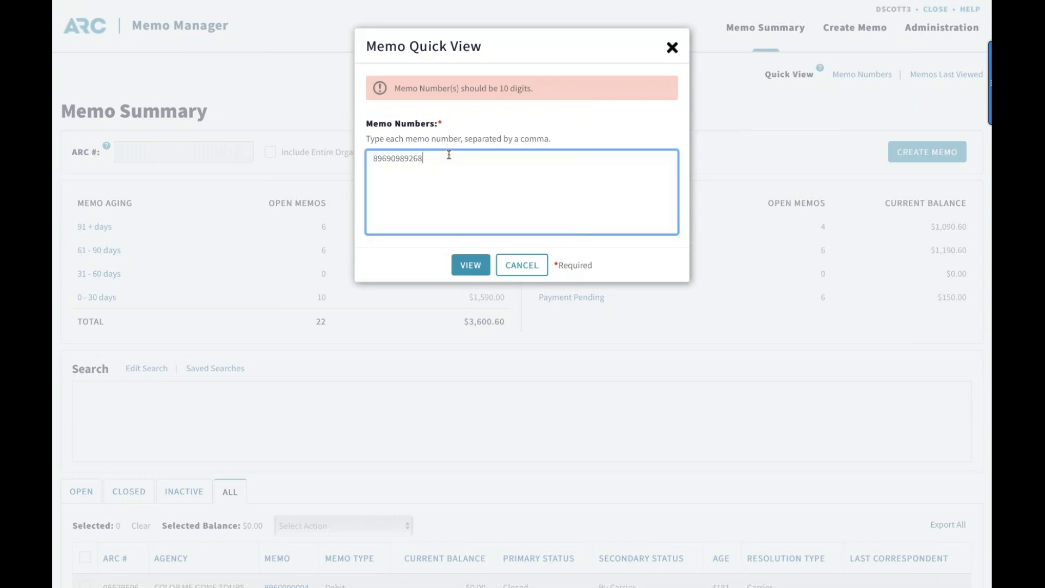
key("BackSpace")
key("BackSpace")
key("BackSpace")
key("BackSpace")
key("BackSpace")
key("BackSpace")
key("BackSpace")
key("BackSpace")
key("BackSpace")
key("BackSpace")
key("BackSpace")
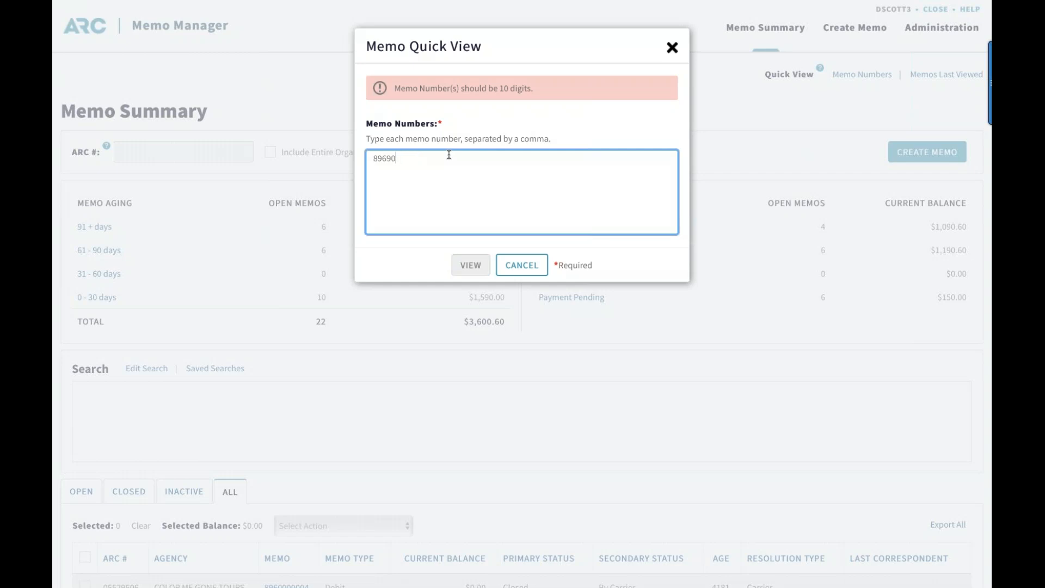
type("89690892")
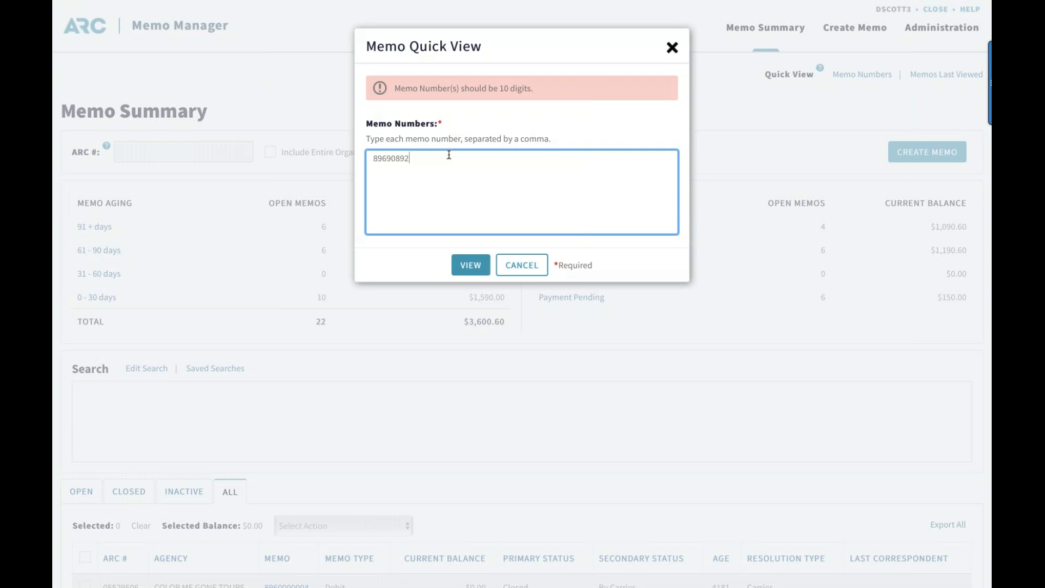
type("68")
left_click(462, 264)
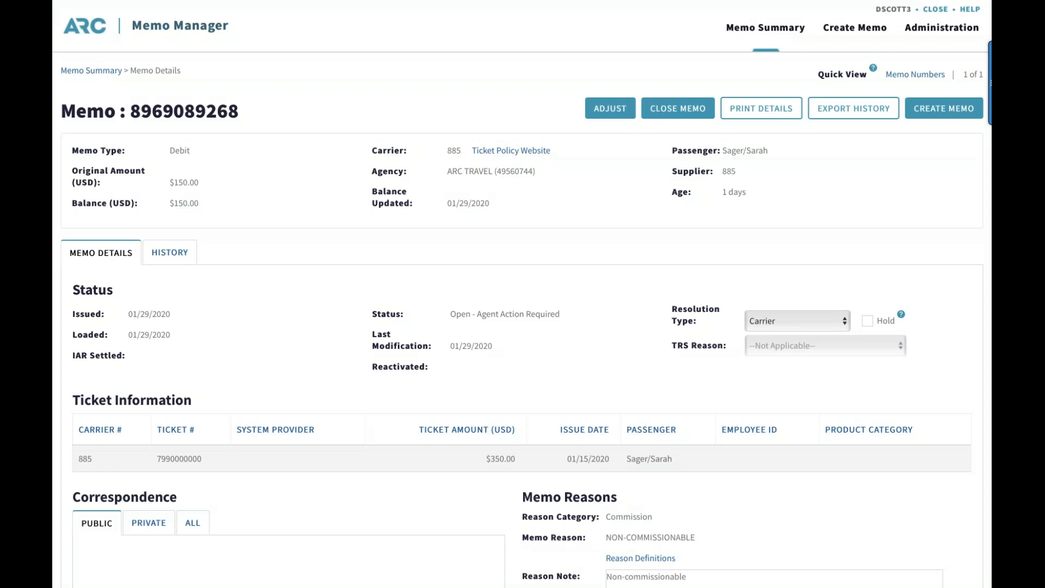
left_click(102, 73)
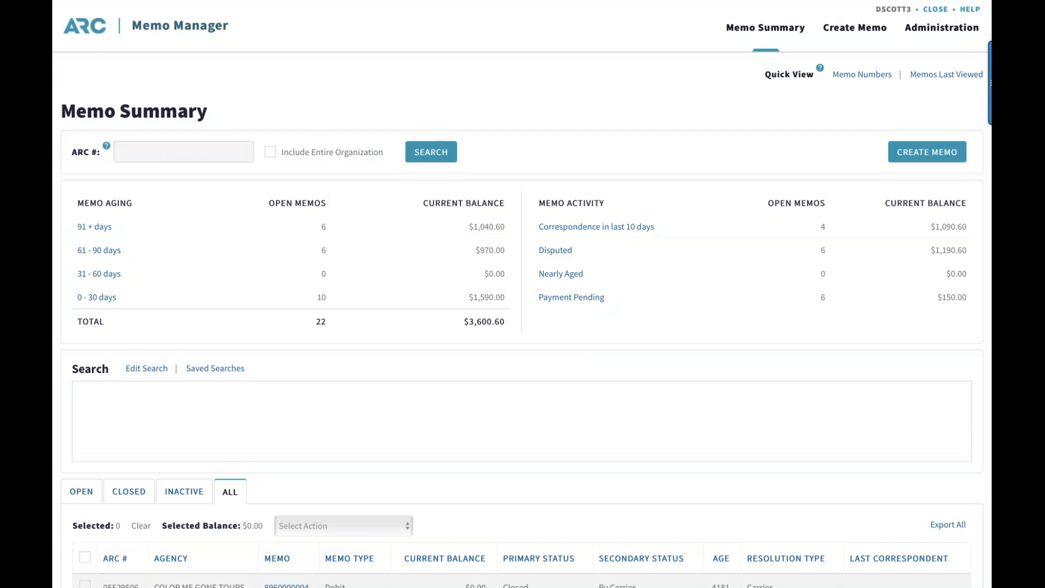
Search the Memo Summary for the travel agency's ARC number with the entire organization included, and view its open memos
left_click(153, 142)
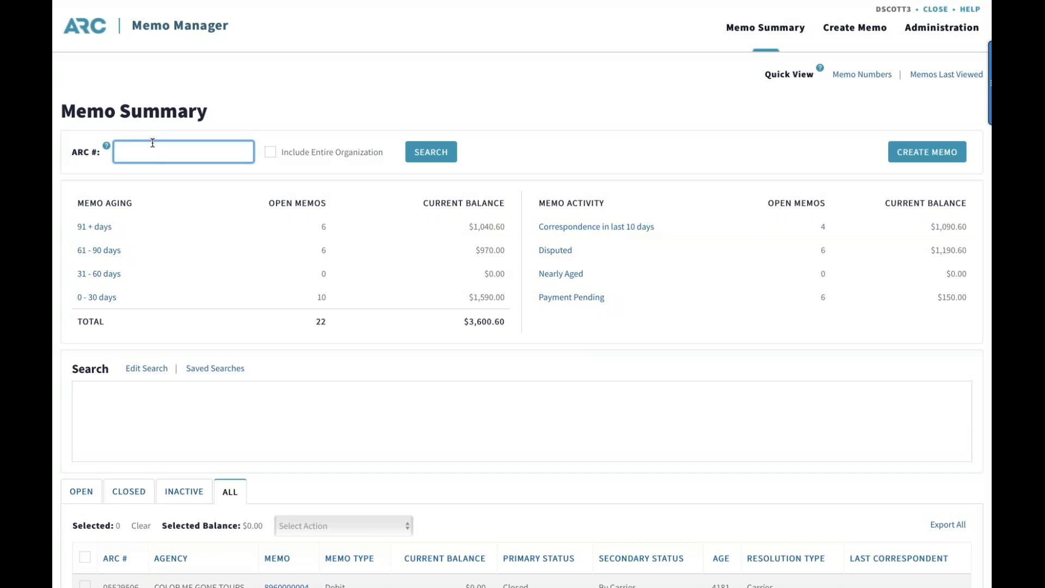
type("49560")
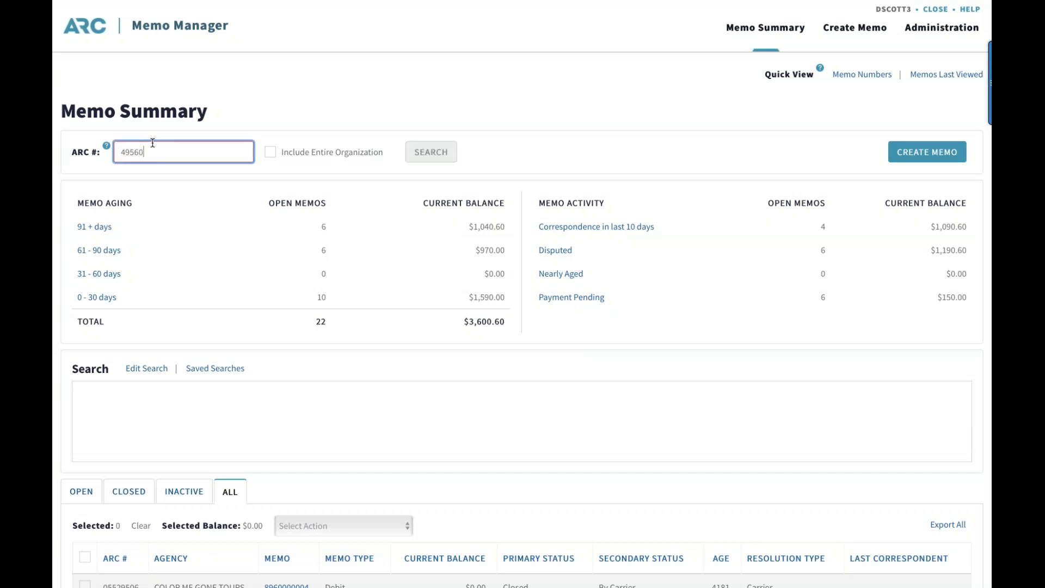
type("744")
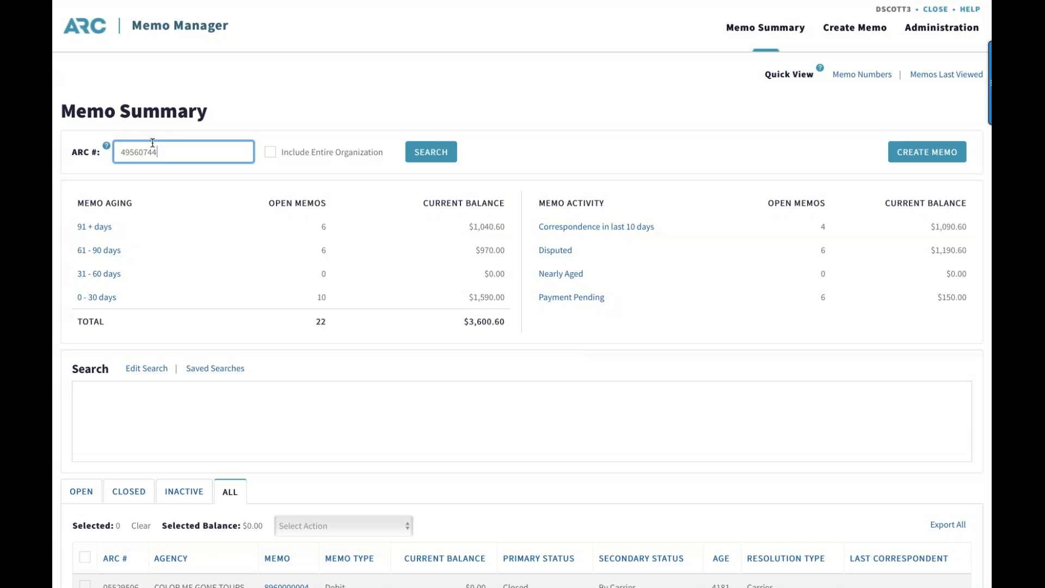
left_click(256, 118)
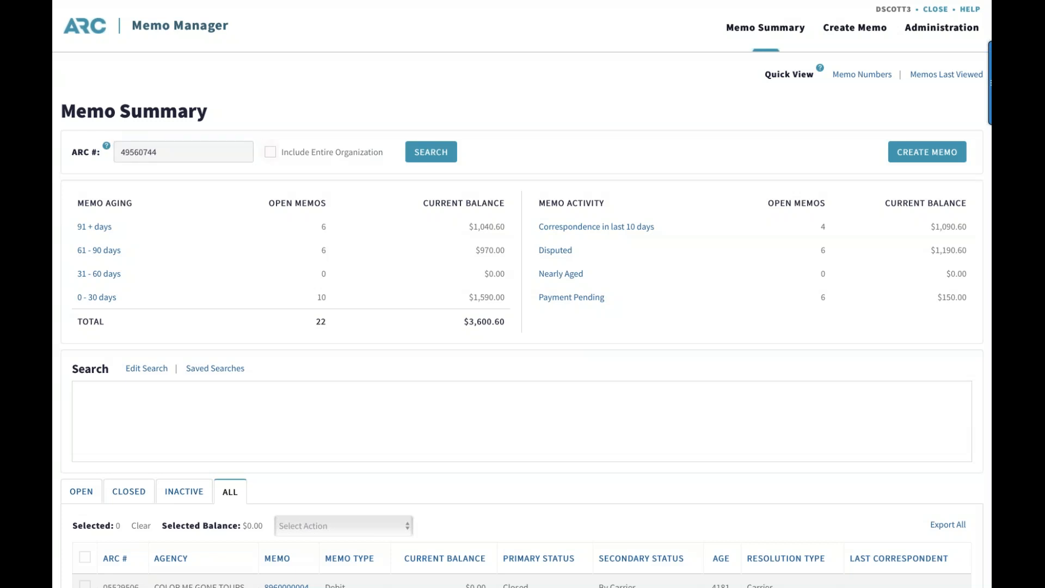
left_click(271, 155)
left_click(430, 156)
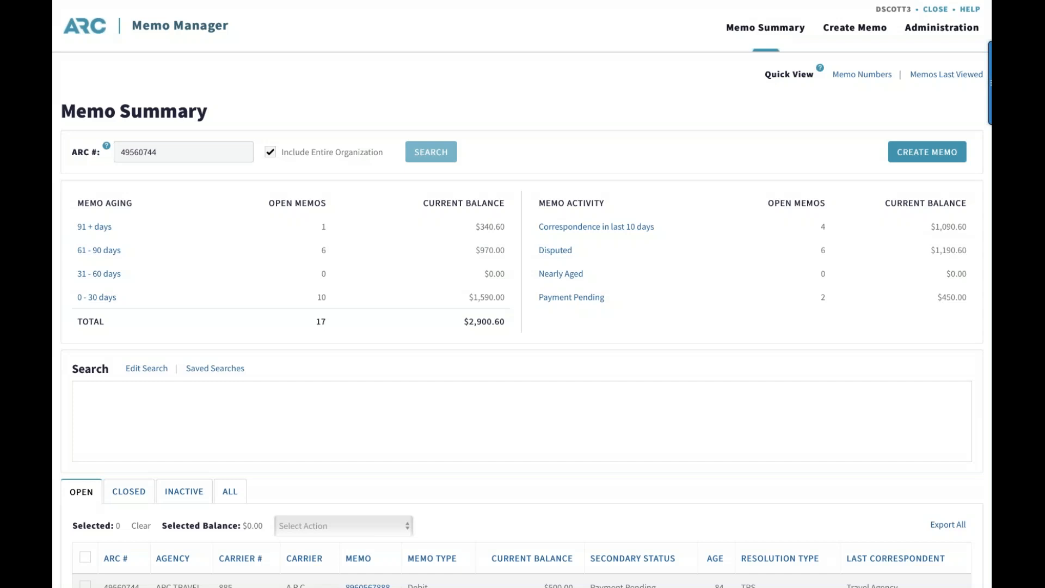
scroll(424, 237, "down", 3)
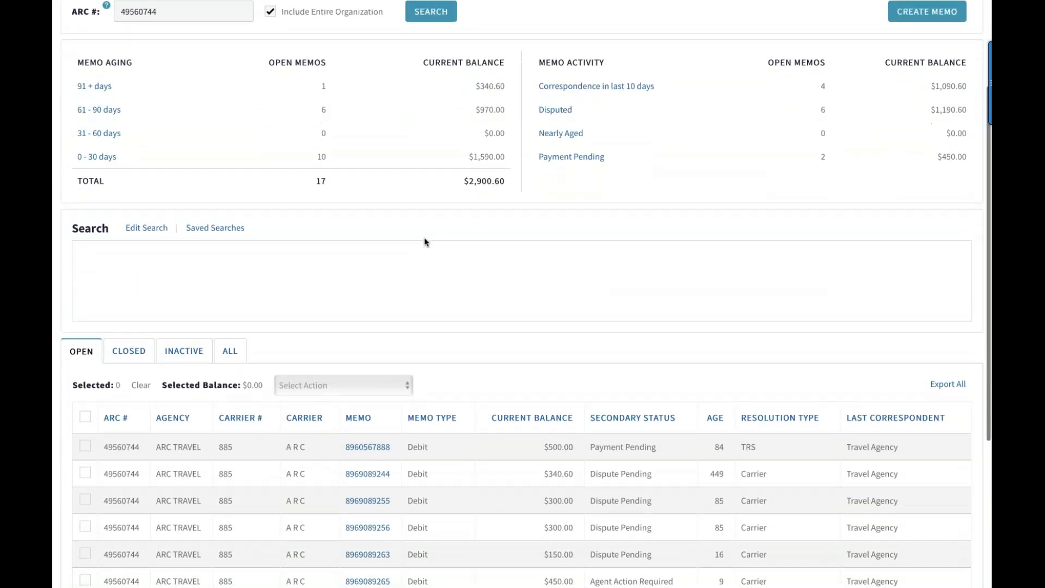
Review the agency's open memos and exclude the entire organization from the memo search
scroll(425, 240, "down", 1)
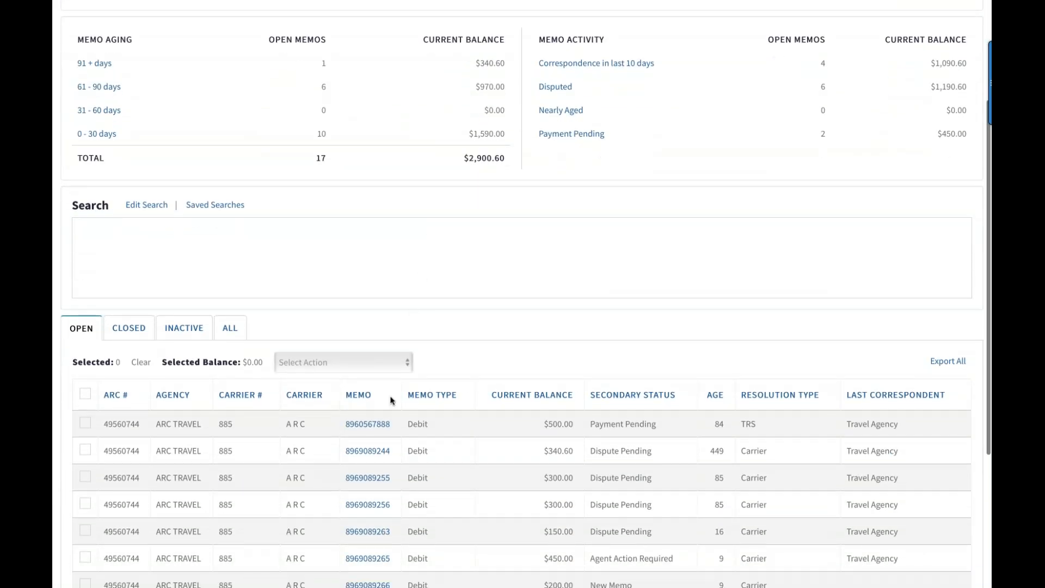
scroll(389, 430, "down", 2)
scroll(521, 430, "up", 5)
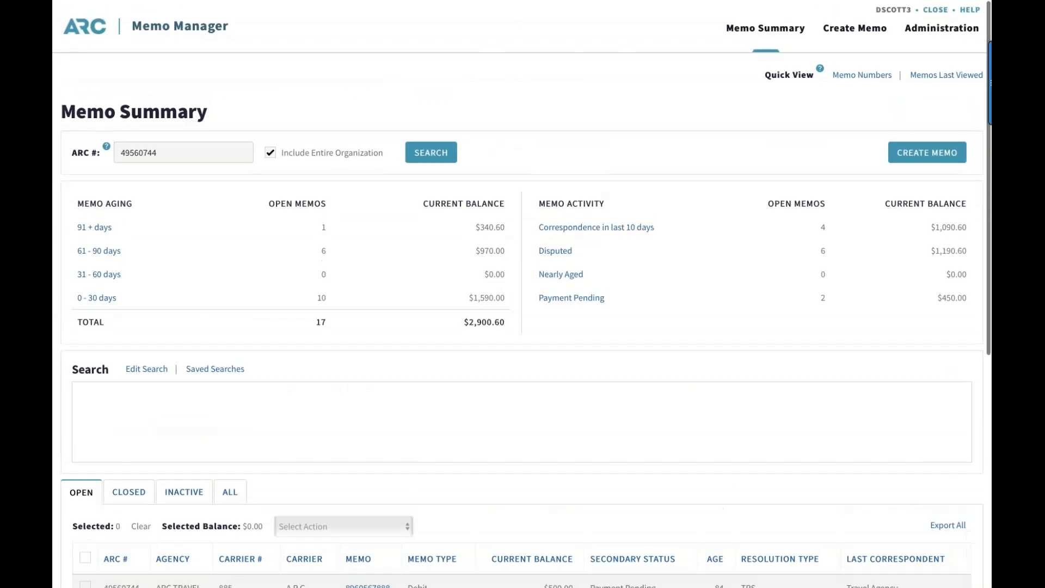
scroll(360, 371, "down", 1)
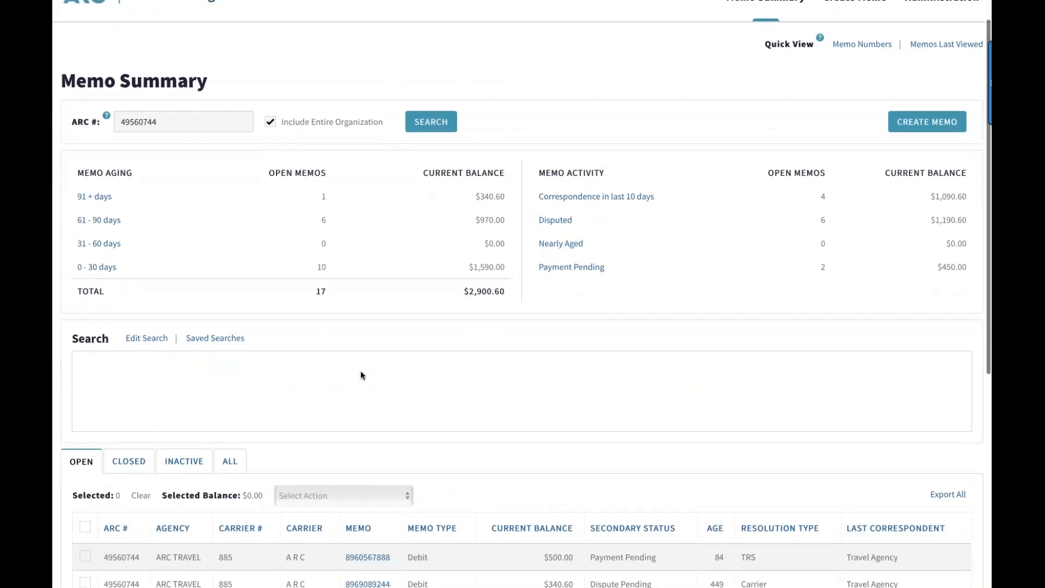
scroll(360, 371, "up", 1)
left_click(272, 154)
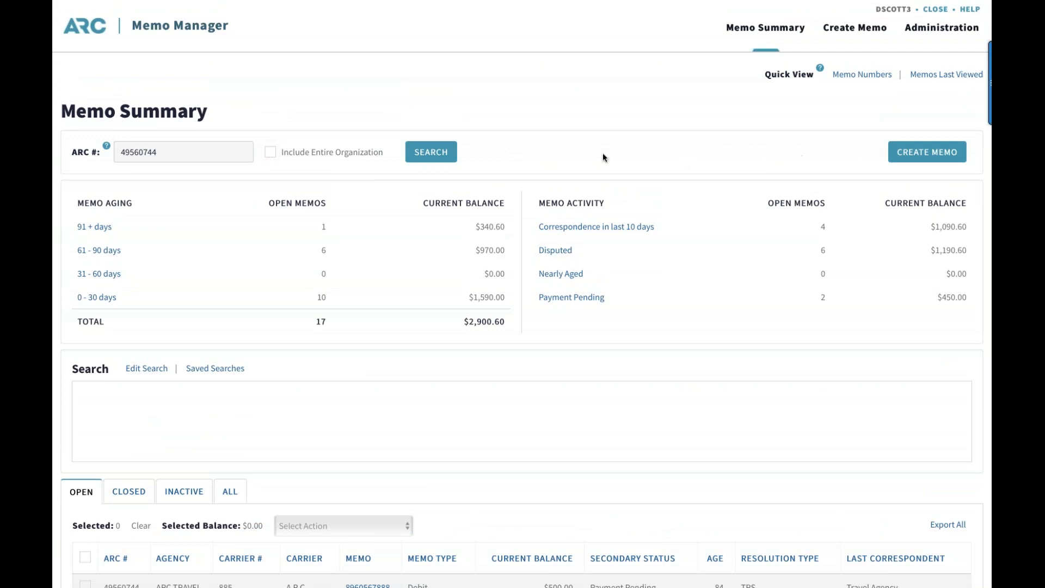
scroll(446, 227, "down", 1)
scroll(446, 227, "down", 1)
scroll(446, 228, "up", 2)
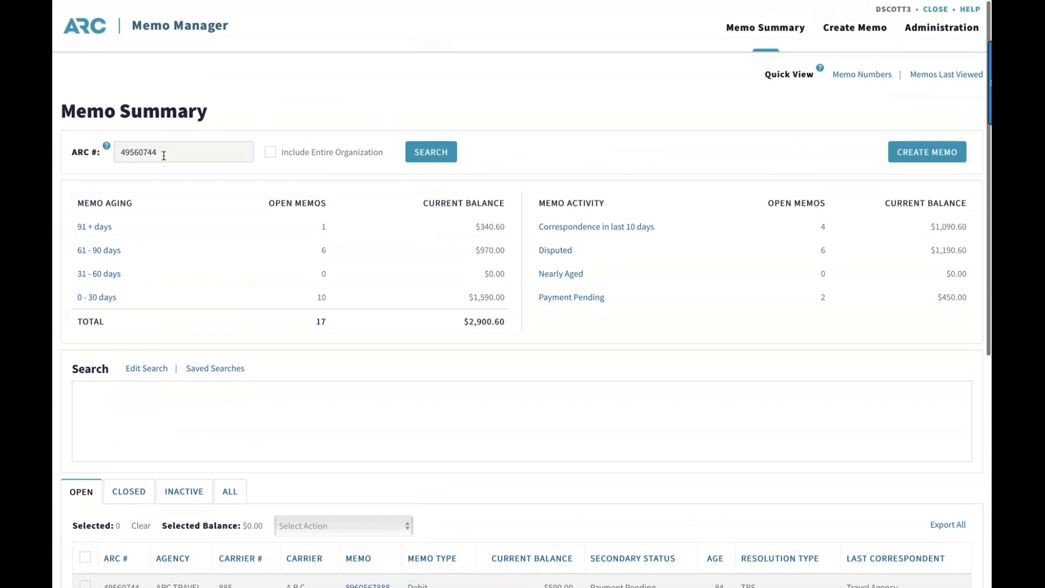
Clear the ARC number and rerun the Memo Summary search across all agencies
left_click(164, 155)
key("BackSpace")
key("BackSpace")
key("BackSpace")
key("BackSpace")
key("BackSpace")
key("BackSpace")
key("BackSpace")
key("BackSpace")
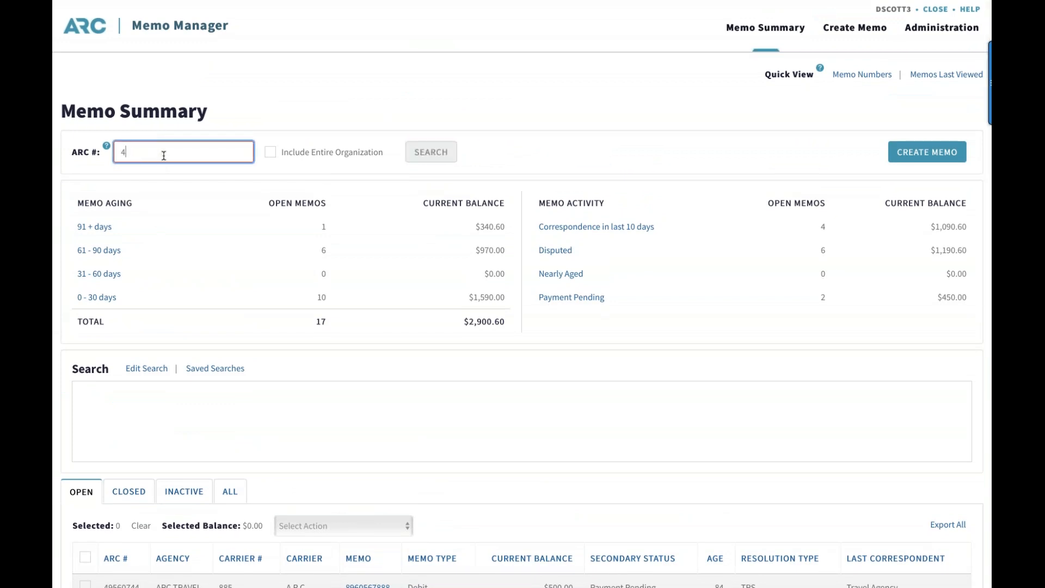
left_click(418, 160)
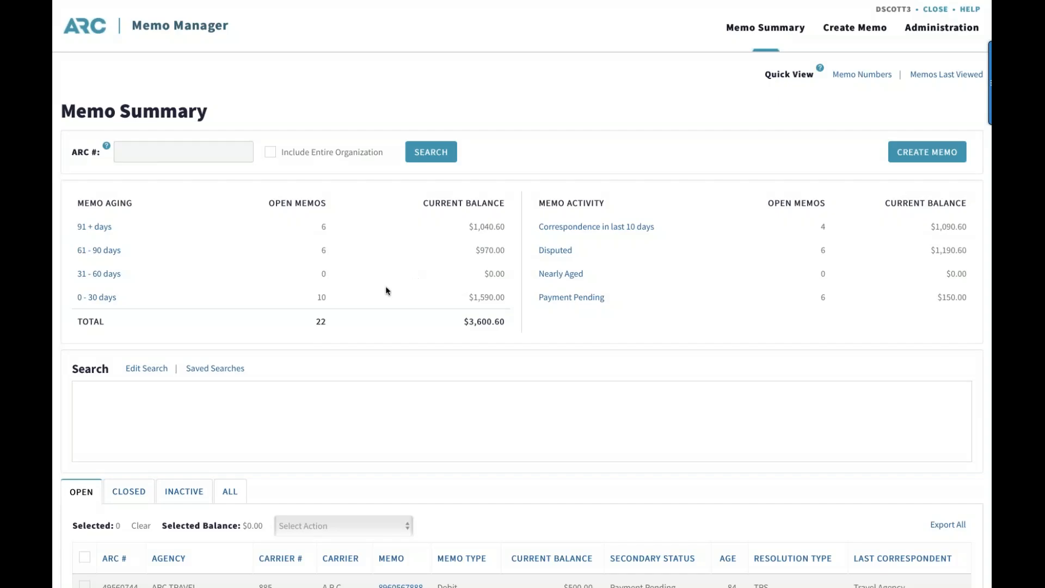
List only the open memos aged 91+ days, review them, and remove the Age filter from the search
scroll(360, 312, "down", 1)
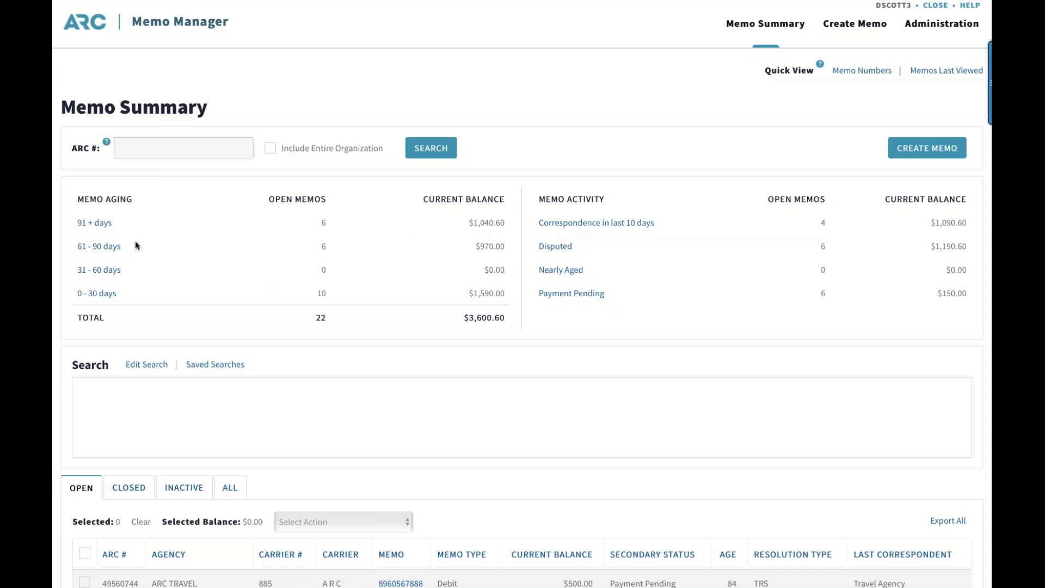
left_click(95, 224)
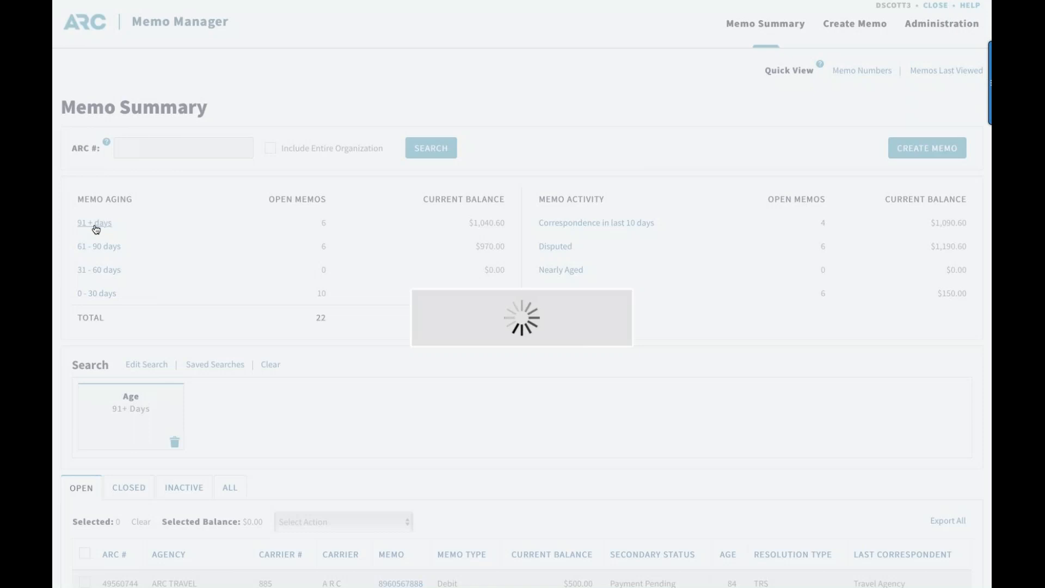
scroll(244, 353, "down", 2)
scroll(244, 351, "down", 3)
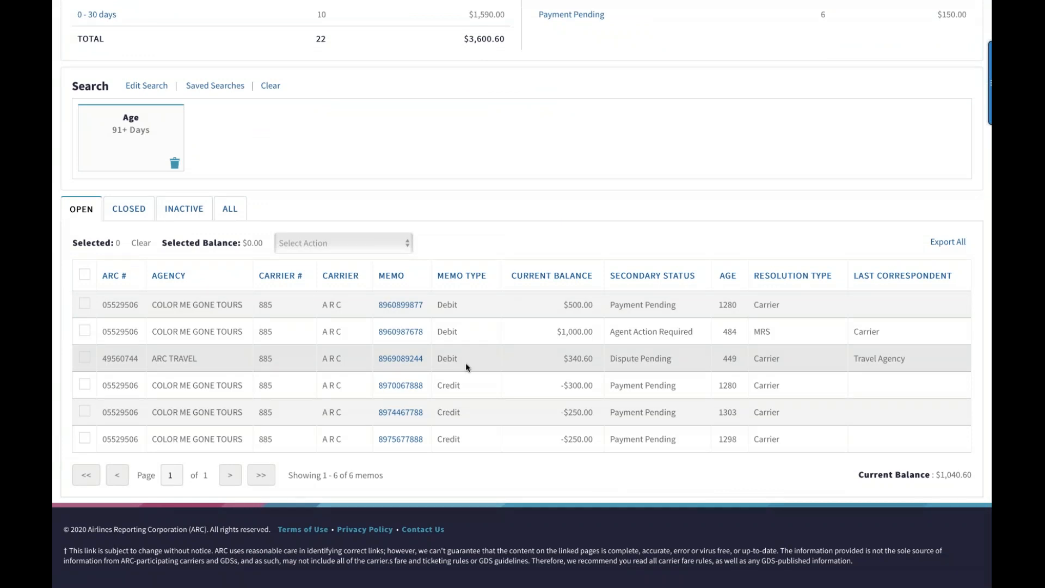
scroll(466, 367, "up", 2)
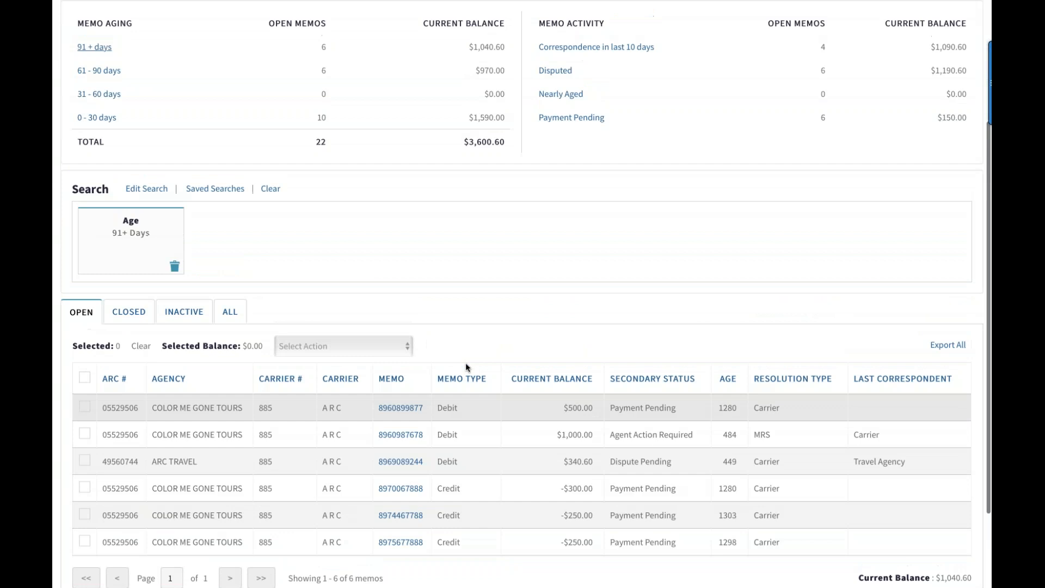
scroll(465, 367, "up", 1)
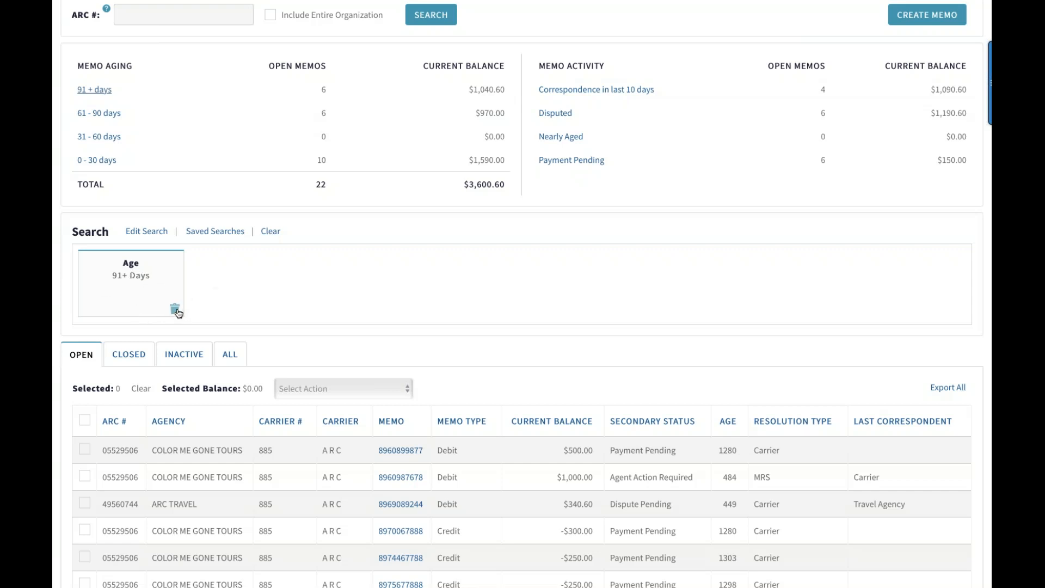
left_click(176, 311)
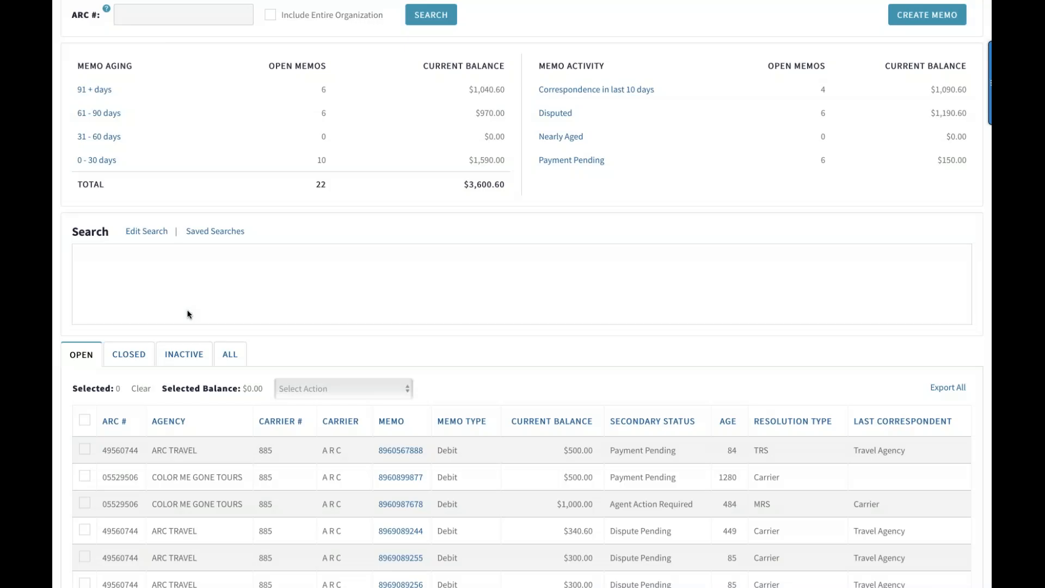
scroll(188, 314, "up", 2)
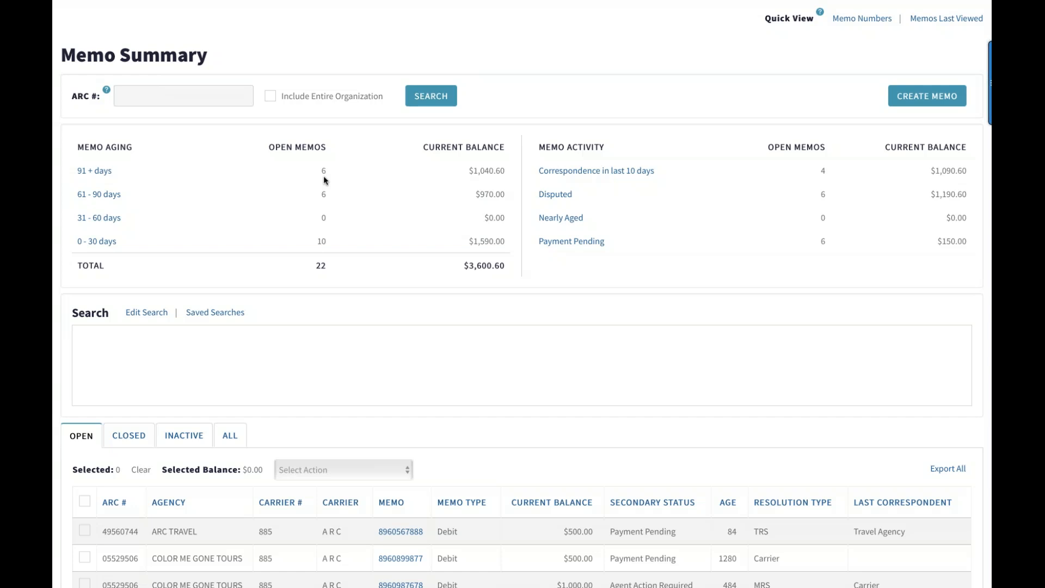
Open the search criteria for editing and examine all available fields, from secondary status to the flex fields
scroll(321, 285, "down", 1)
scroll(321, 291, "down", 1)
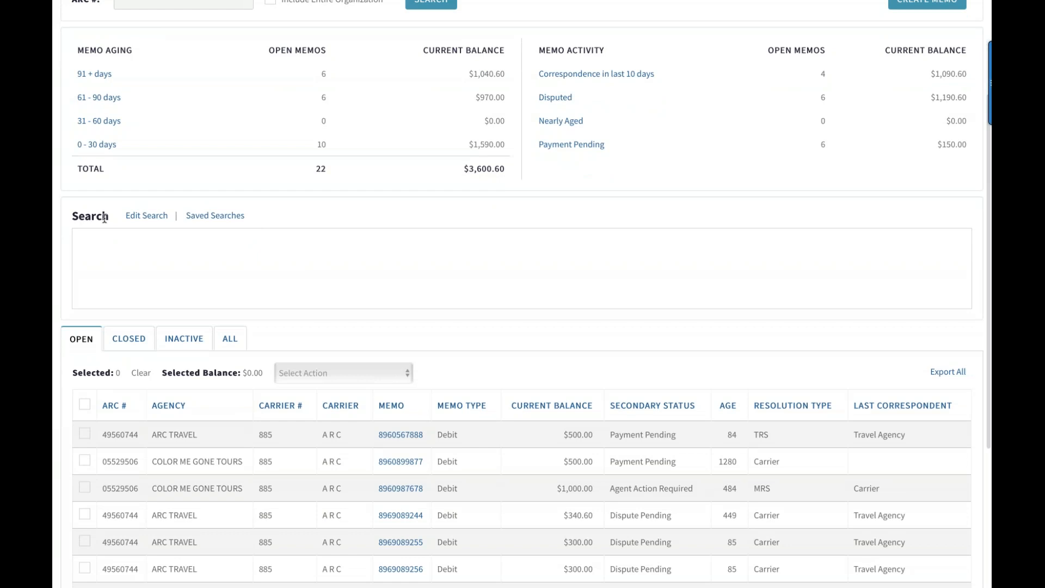
scroll(104, 217, "up", 1)
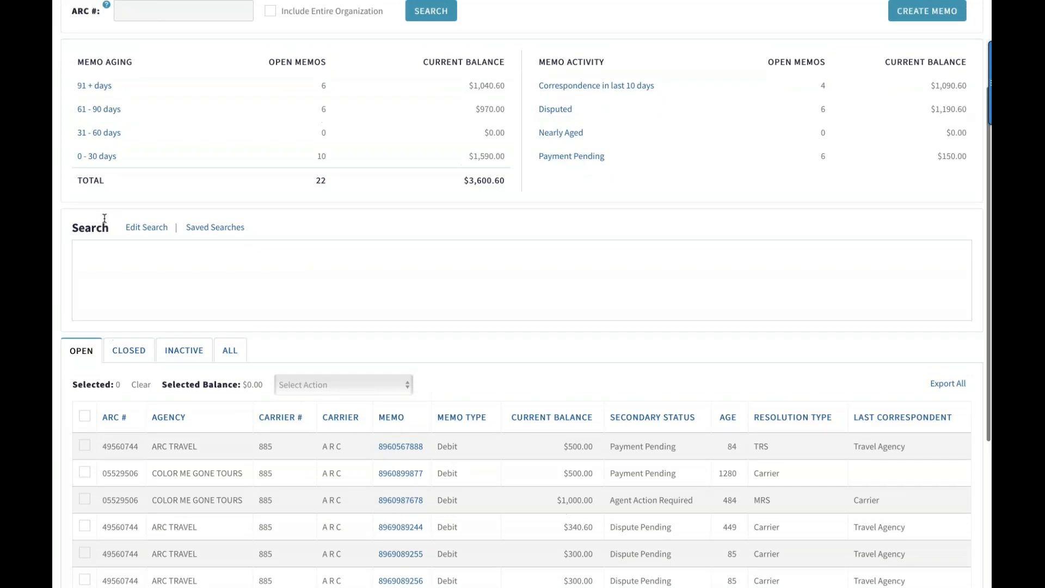
left_click(147, 228)
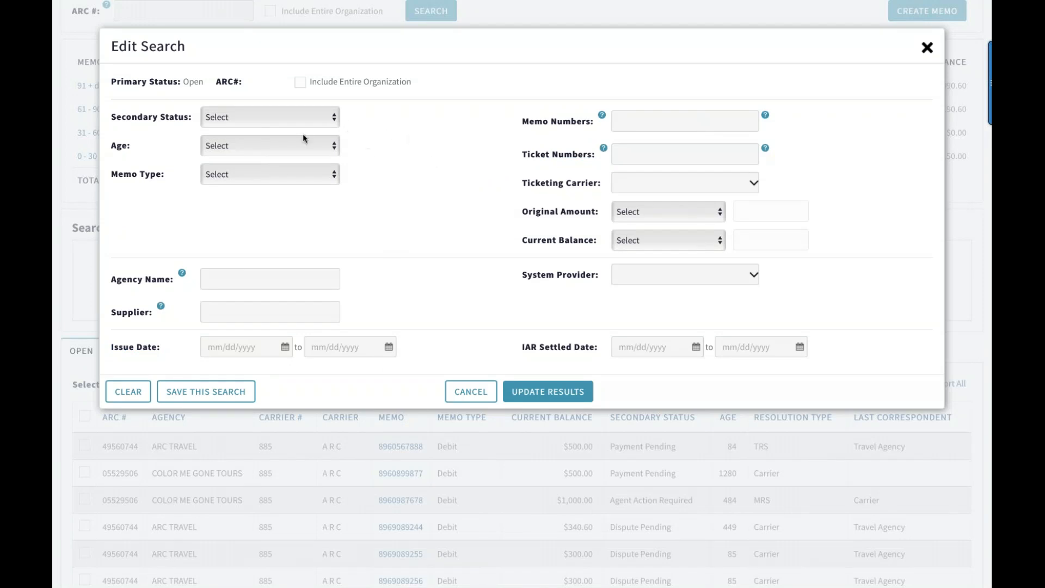
scroll(317, 243, "down", 1)
scroll(317, 243, "down", 3)
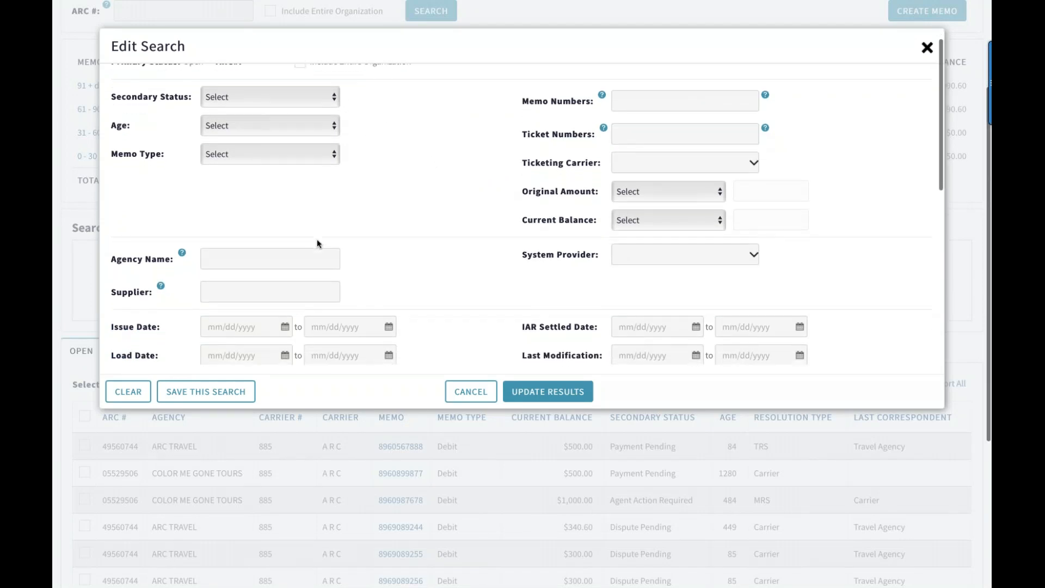
scroll(770, 85, "down", 5)
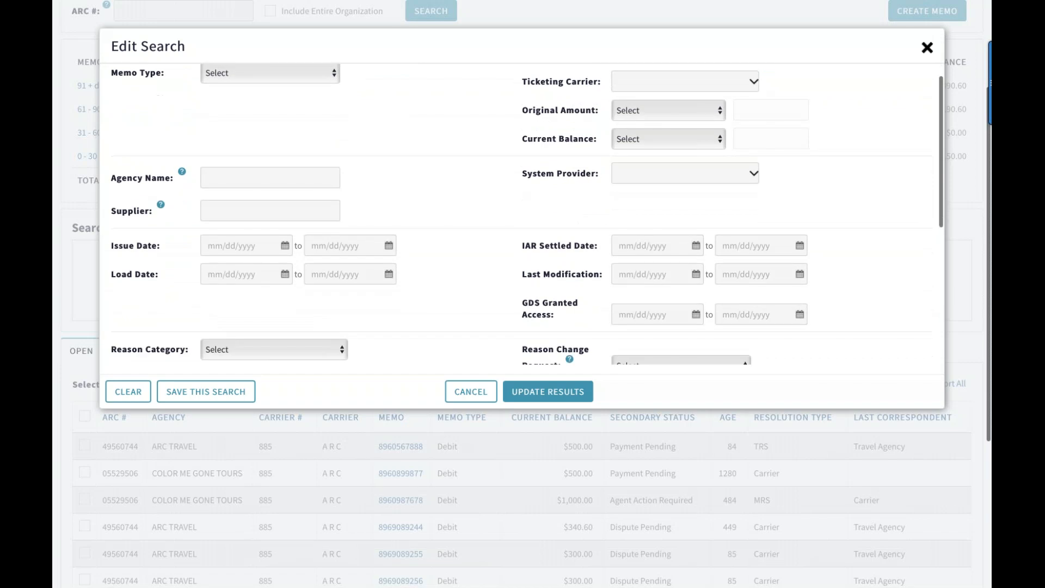
scroll(527, 214, "down", 8)
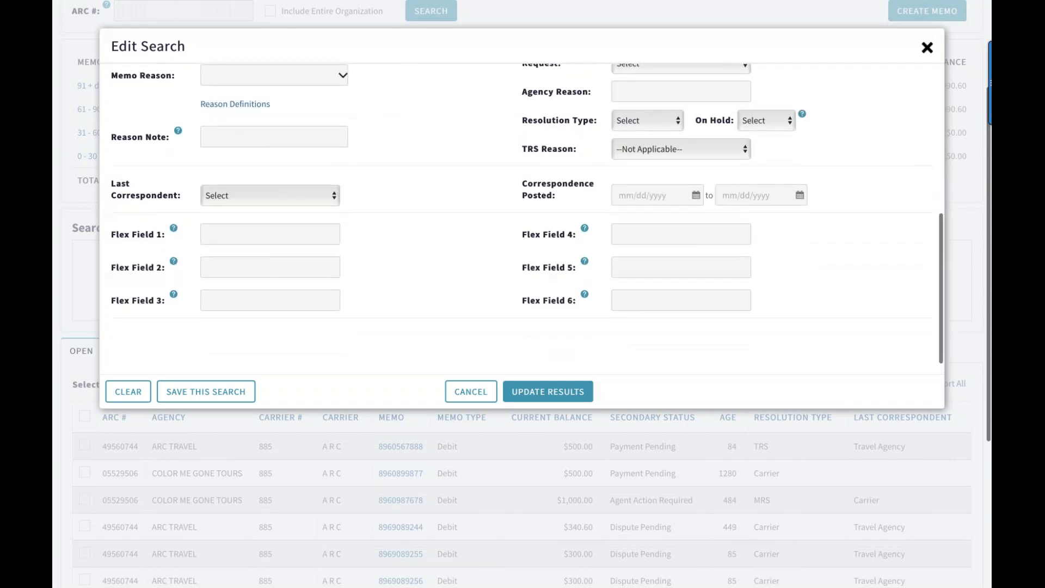
Search the open memos by the agency name ARC Travel, view the results, and remove the Agency Name filter
scroll(396, 184, "up", 3)
scroll(396, 184, "up", 10)
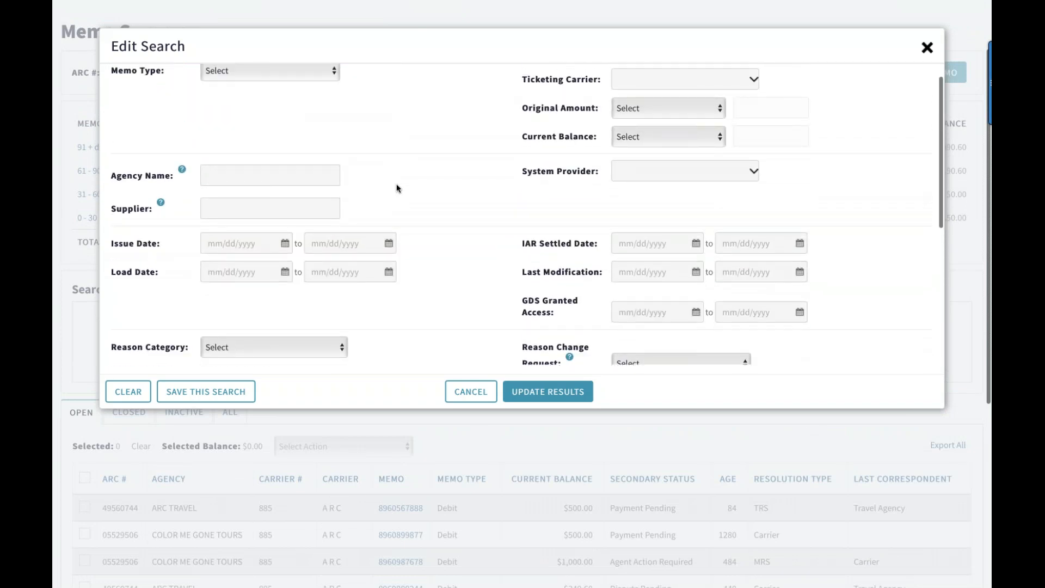
scroll(396, 184, "up", 2)
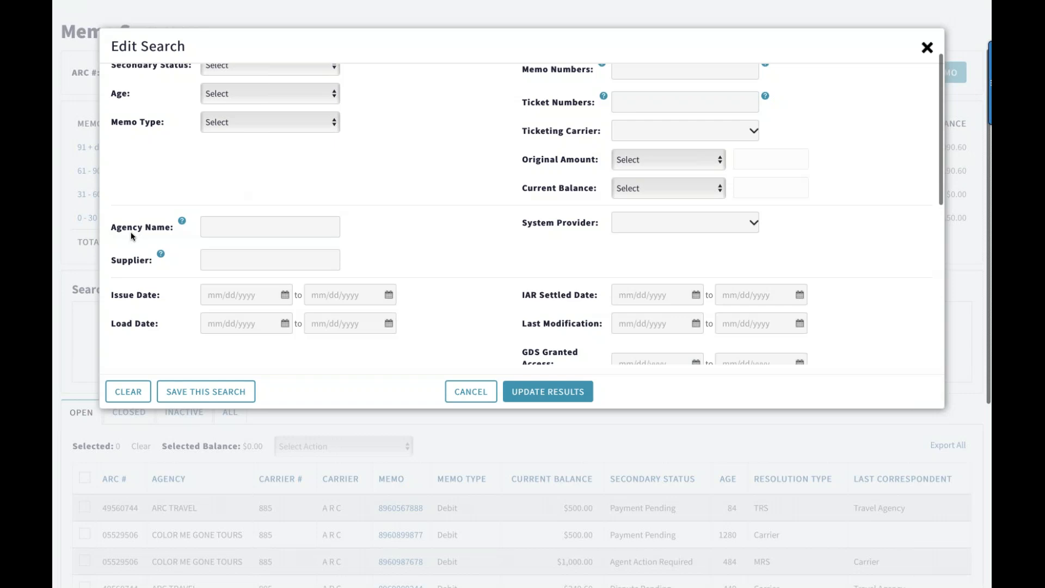
left_click(212, 230)
type("ARC")
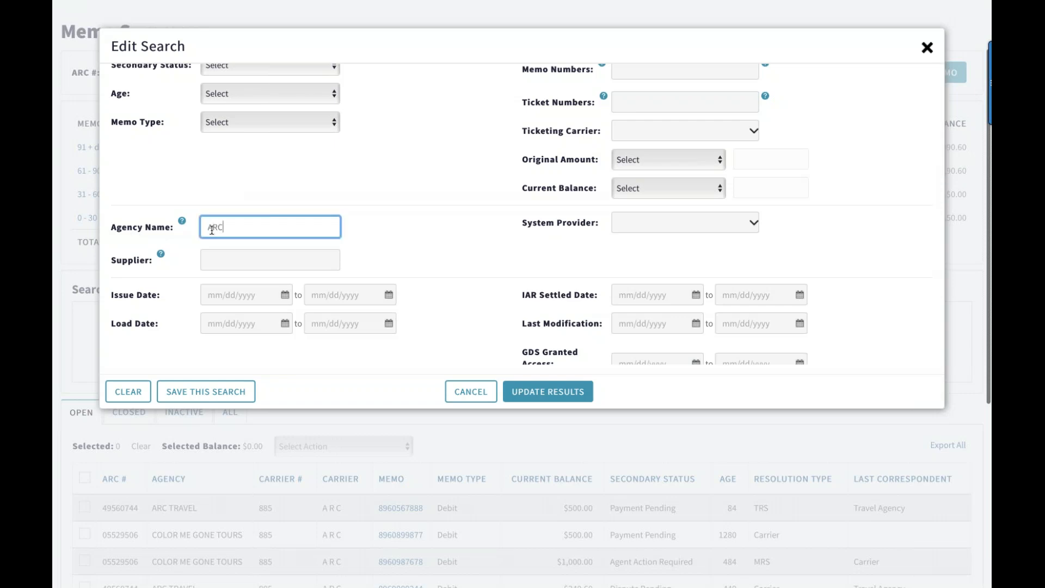
type(" Travel")
left_click(371, 221)
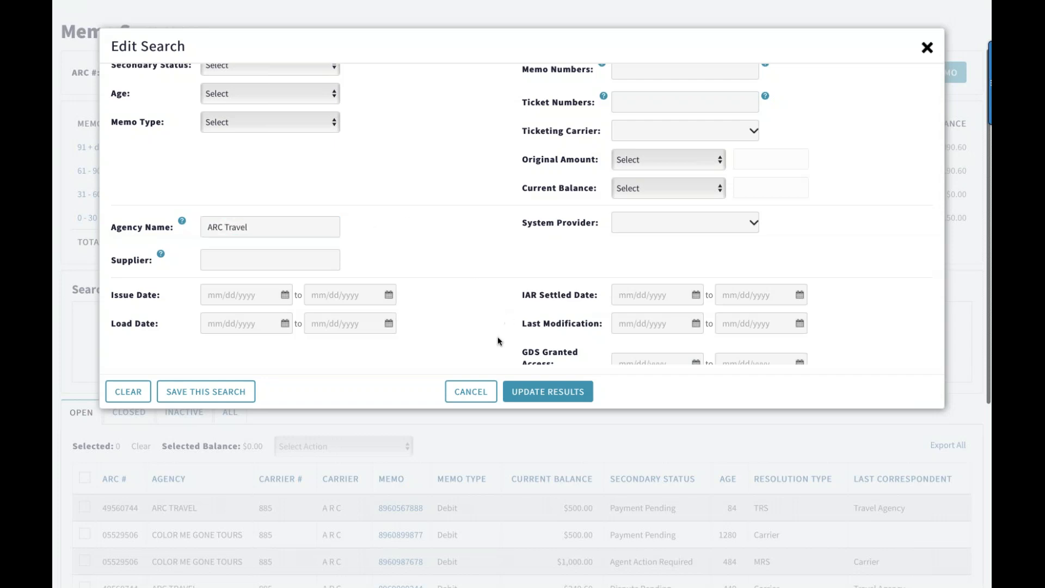
left_click(554, 399)
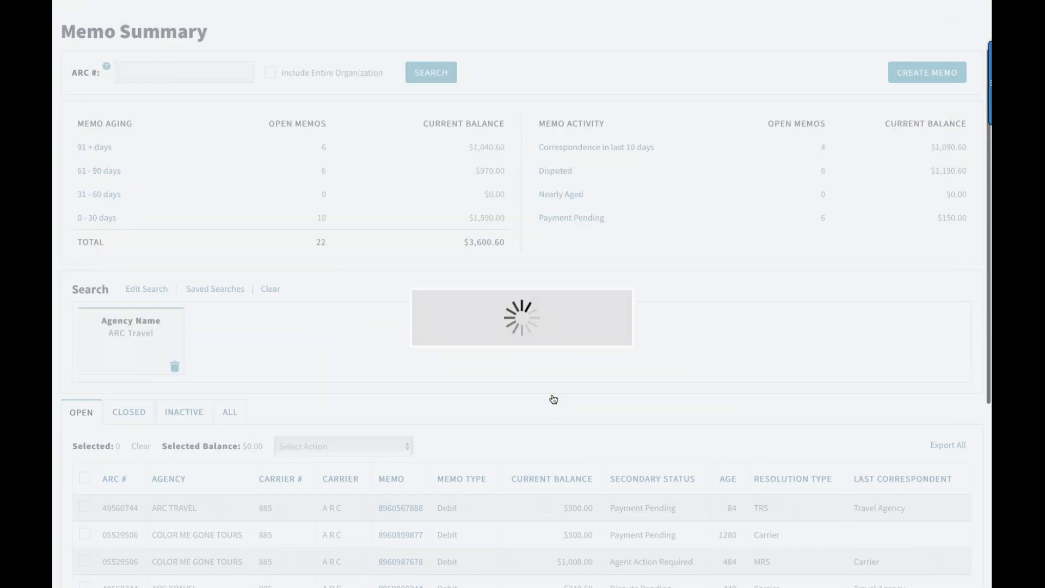
scroll(553, 399, "down", 3)
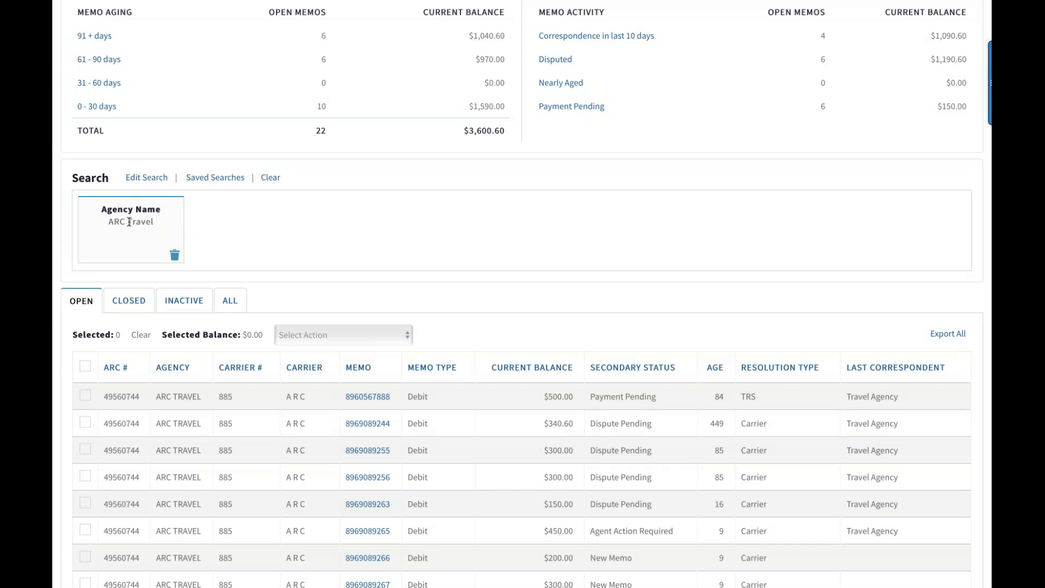
left_click(174, 255)
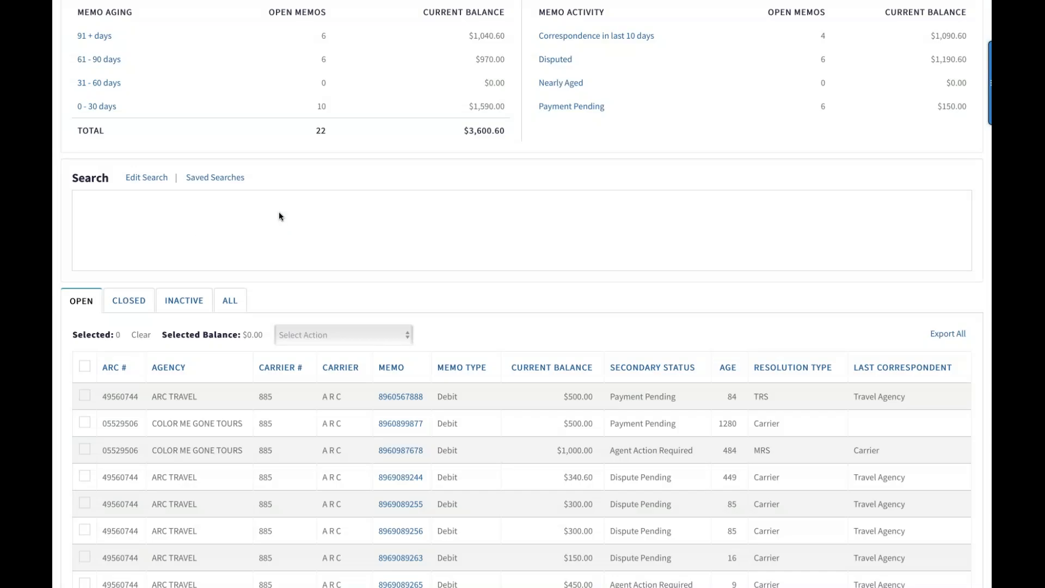
Edit the search criteria again with ARC Travel as the agency name
left_click(147, 178)
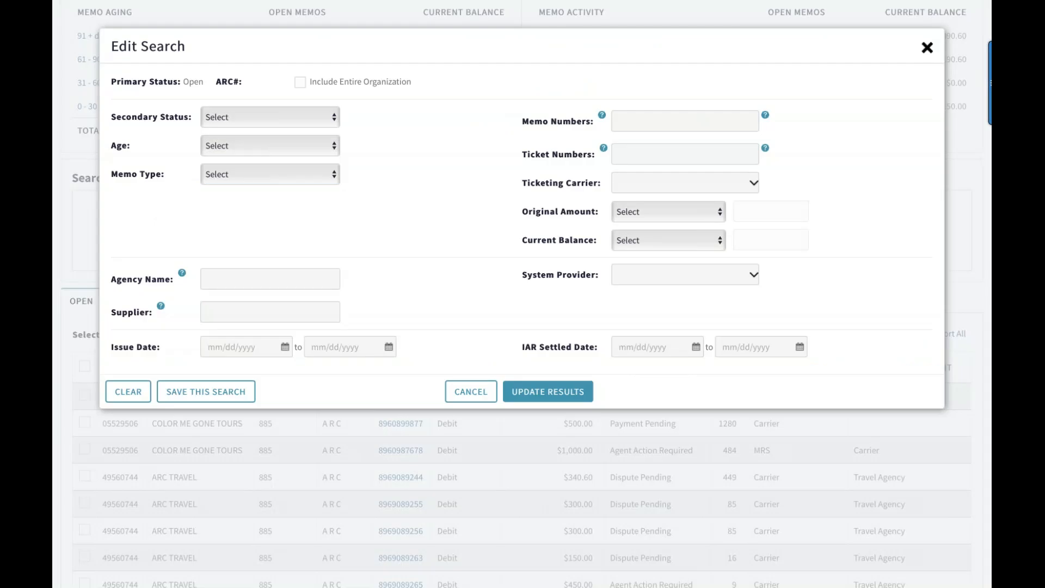
scroll(457, 259, "up", 1)
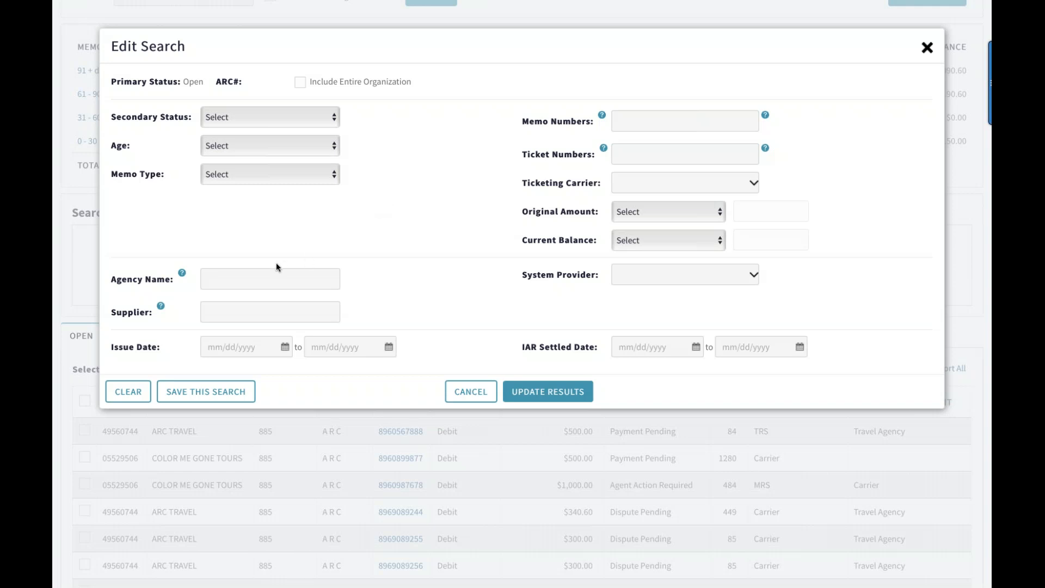
left_click(218, 282)
type("ARC")
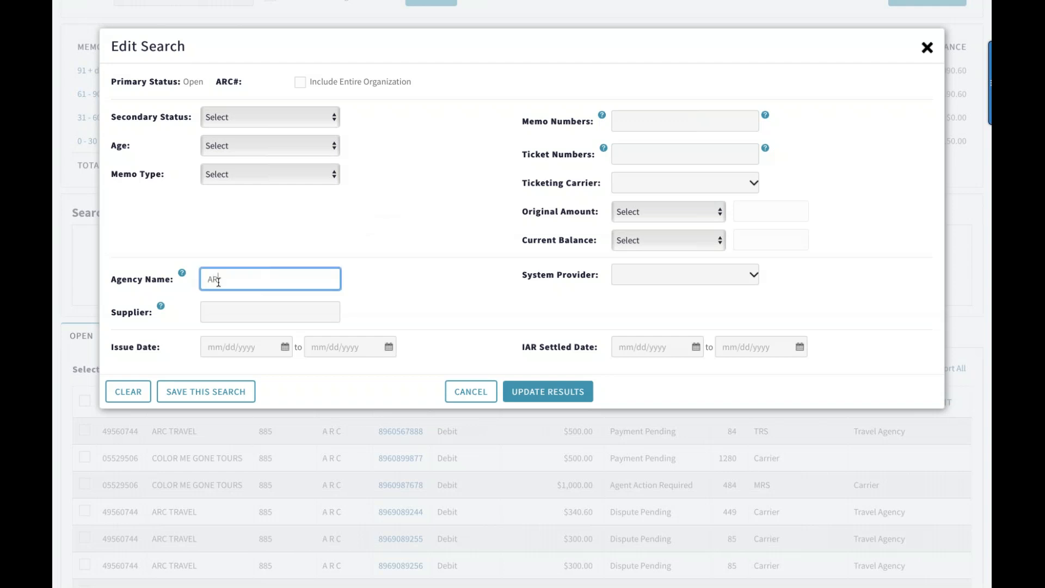
type(" Travel")
left_click(380, 277)
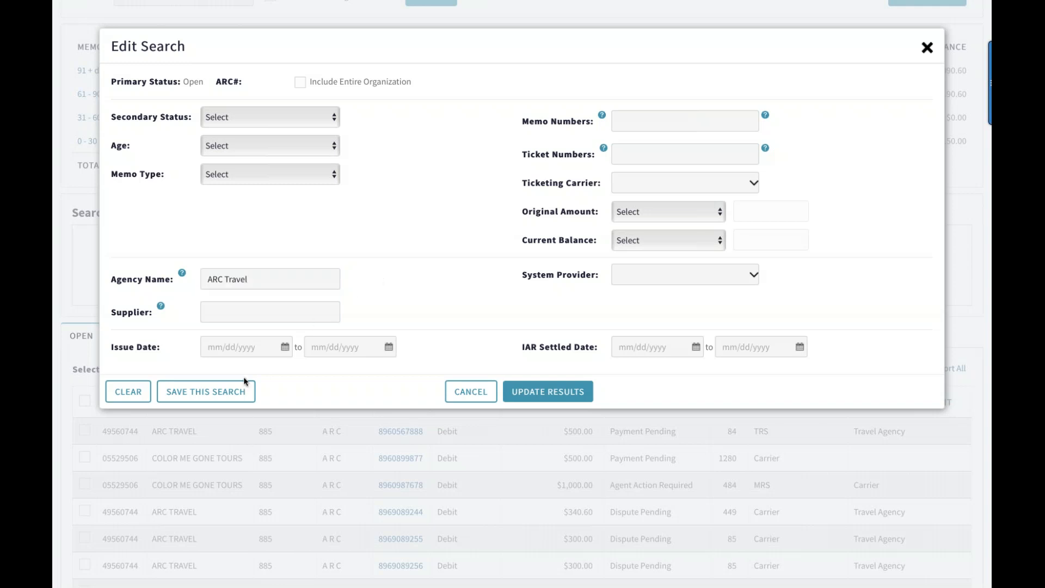
Save the agency name search as ARC Travel - DS, set to run on login, and leave the search criteria
left_click(216, 395)
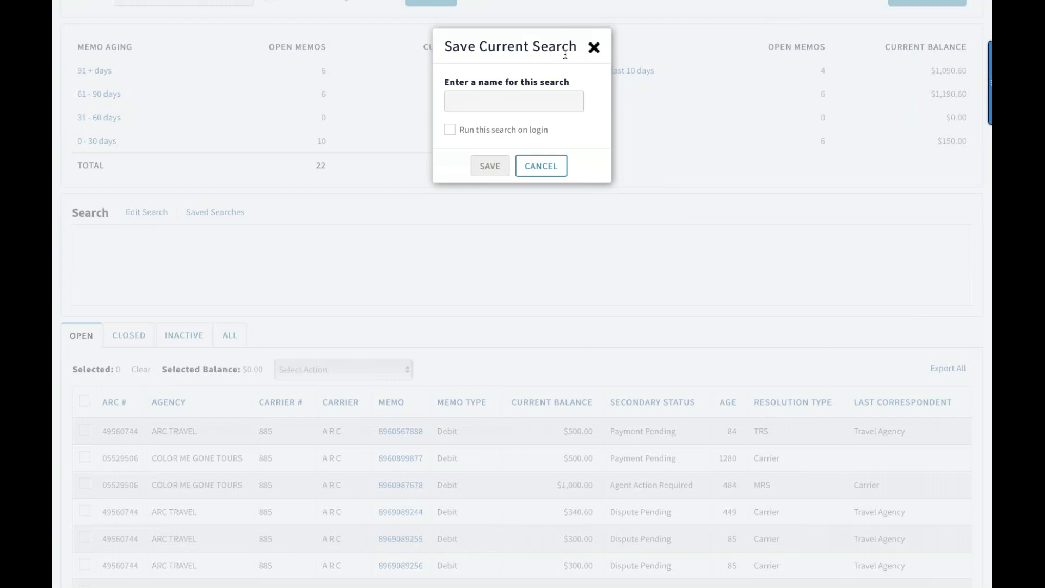
left_click(479, 100)
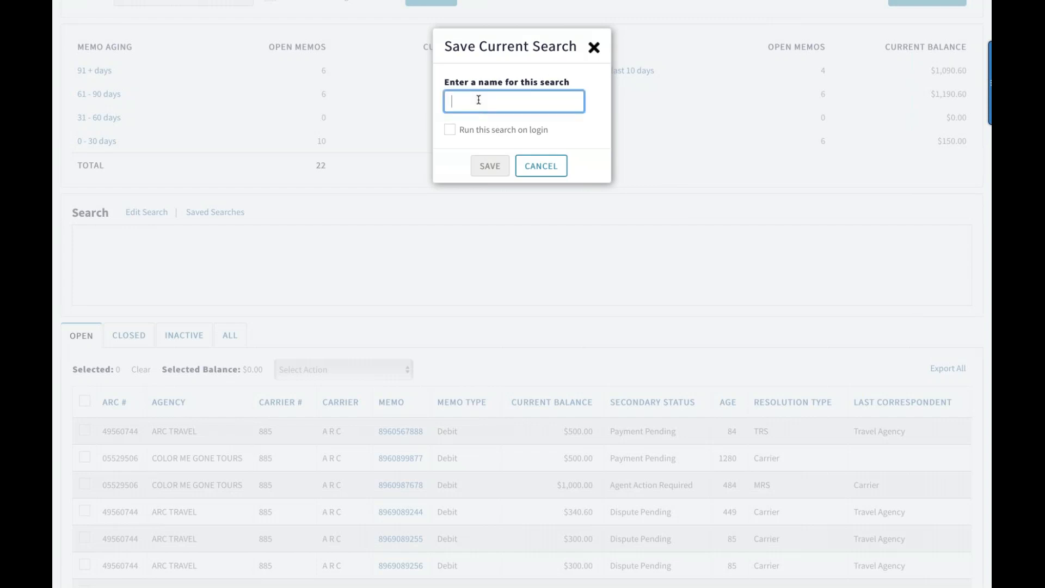
type("ARC Travel -")
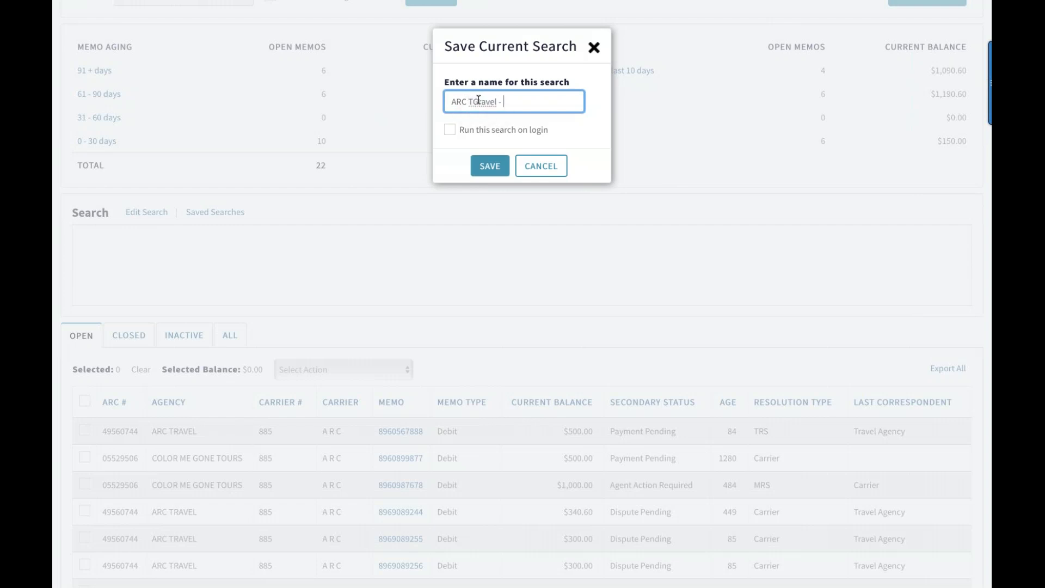
key("BackSpace")
key("BackSpace")
key("BackSpace")
key("BackSpace")
key("BackSpace")
key("BackSpace")
key("BackSpace")
key("BackSpace")
type("ravel - DS")
left_click(450, 130)
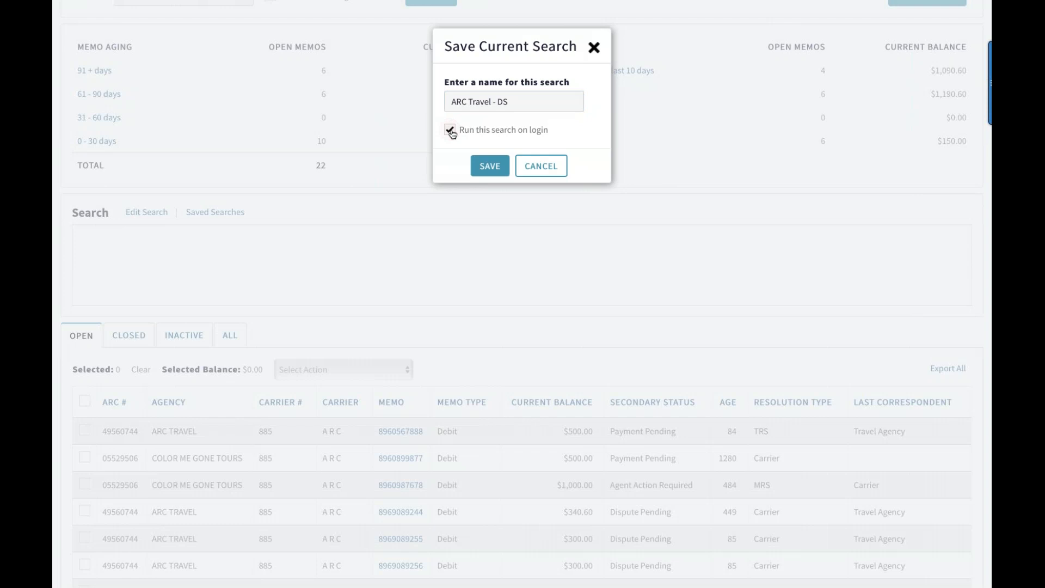
left_click(491, 166)
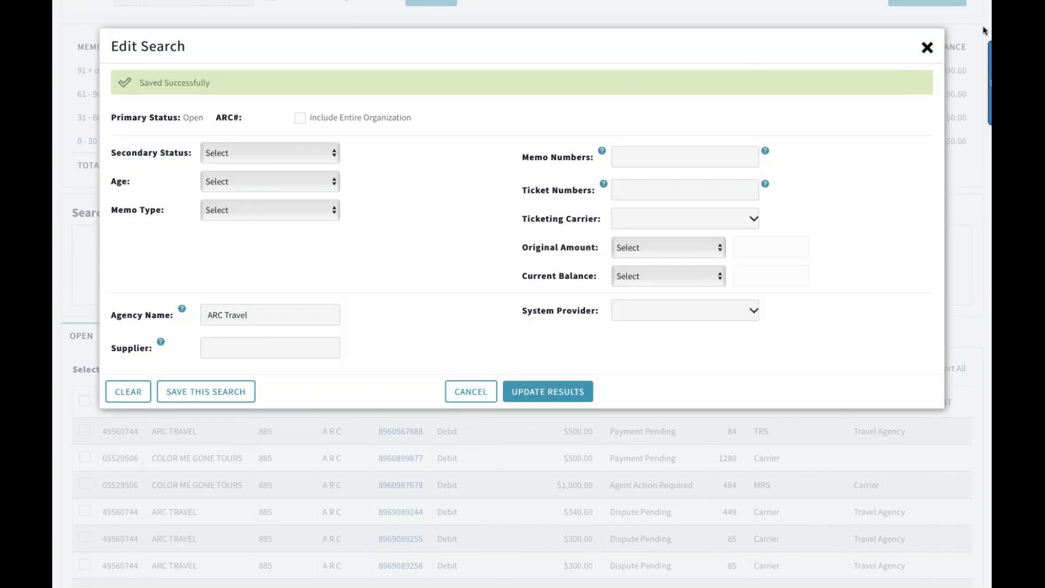
left_click(928, 48)
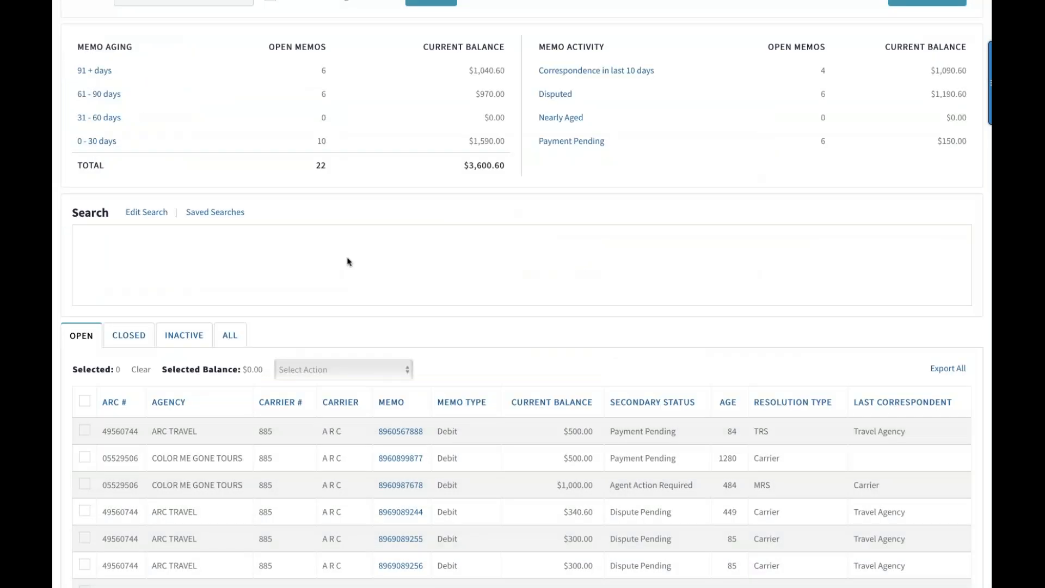
Run the saved search ARC Travel - DS, view its open memos, and remove the Agency Name filter
left_click(203, 214)
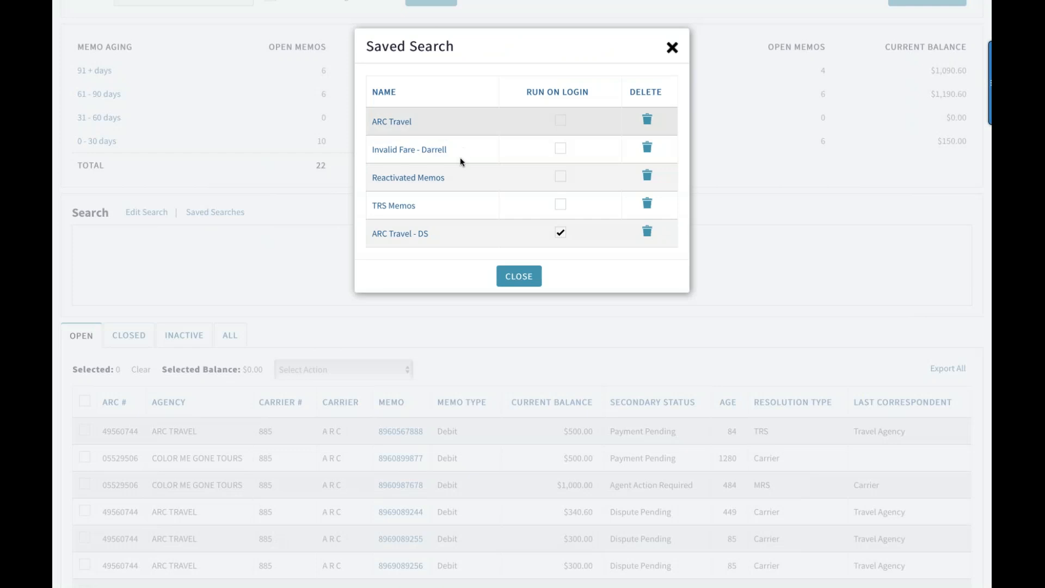
scroll(459, 158, "down", 1)
scroll(430, 150, "up", 1)
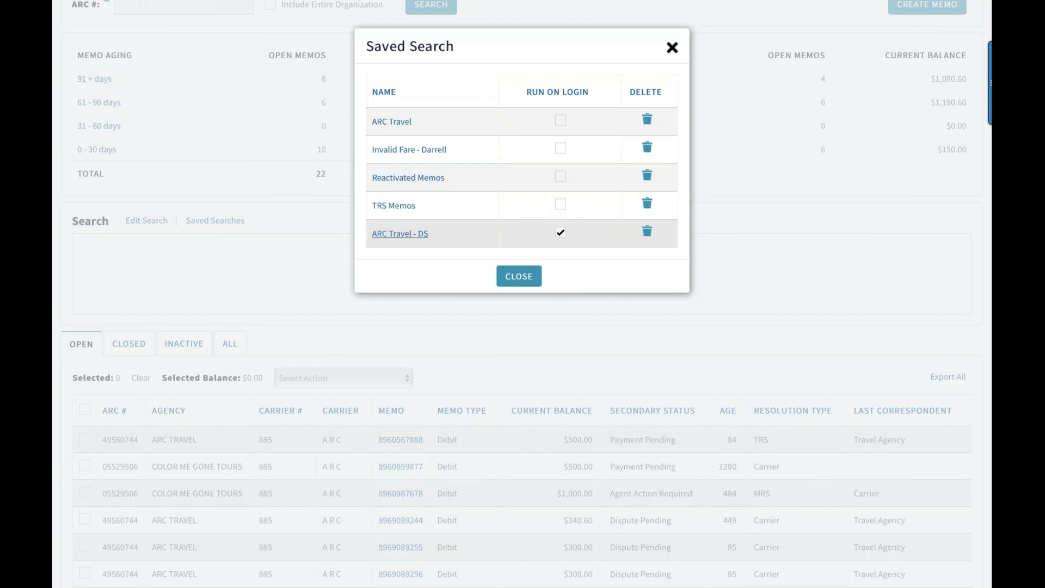
left_click(405, 235)
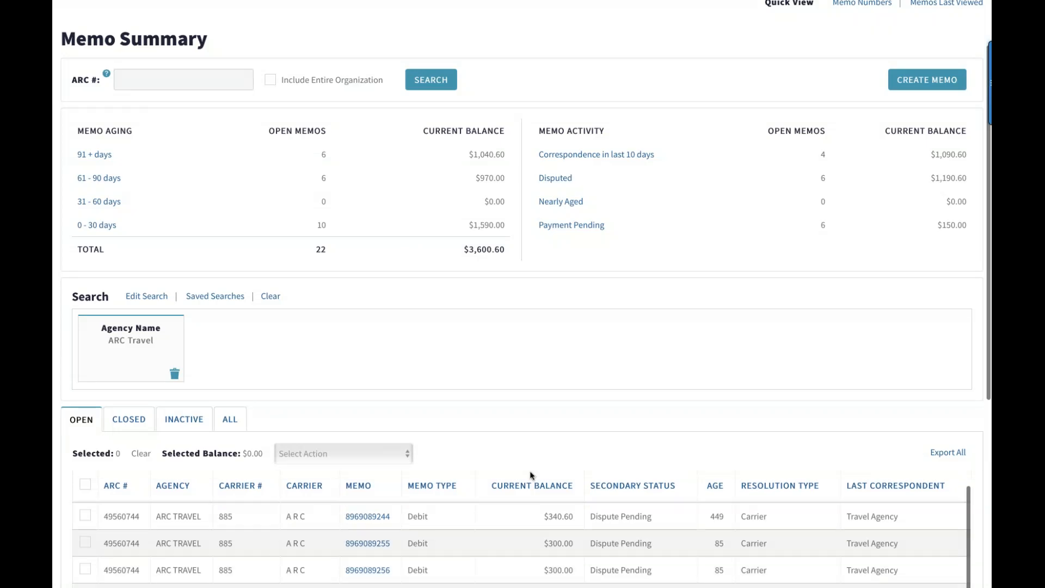
scroll(525, 429, "down", 2)
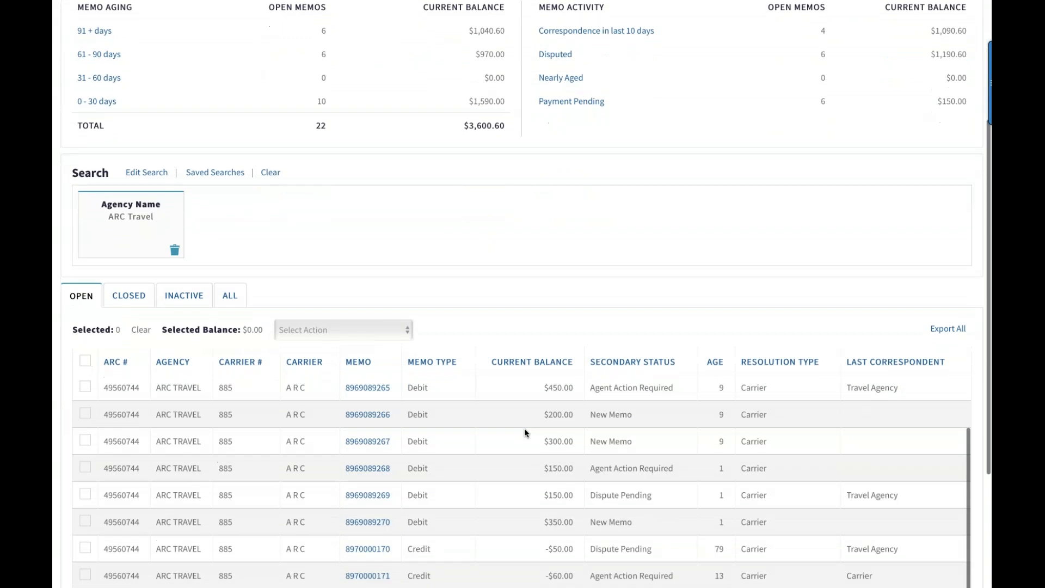
scroll(524, 429, "down", 5)
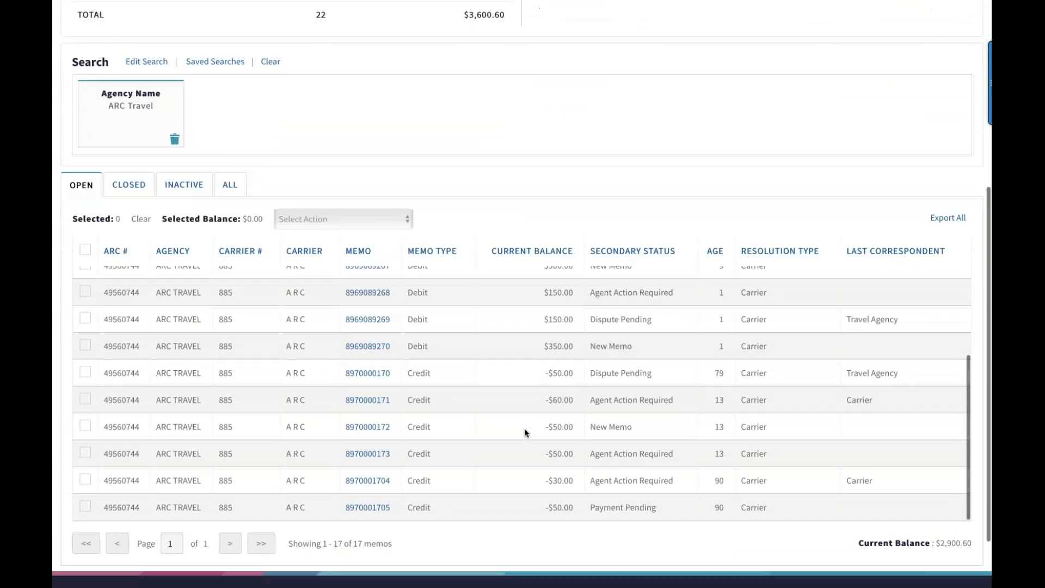
scroll(524, 429, "down", 1)
scroll(525, 429, "up", 1)
scroll(524, 429, "up", 5)
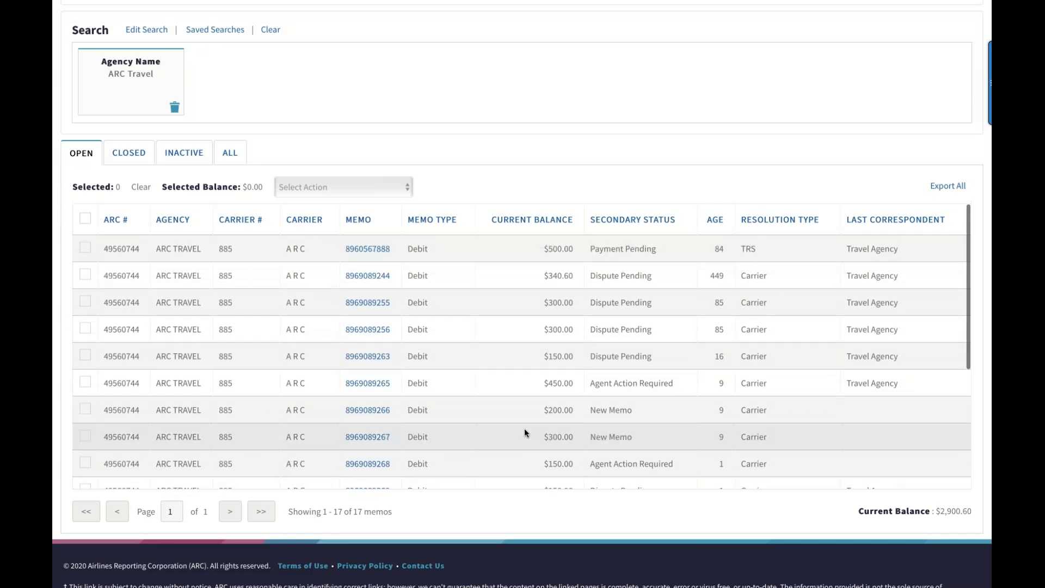
scroll(525, 433, "up", 1)
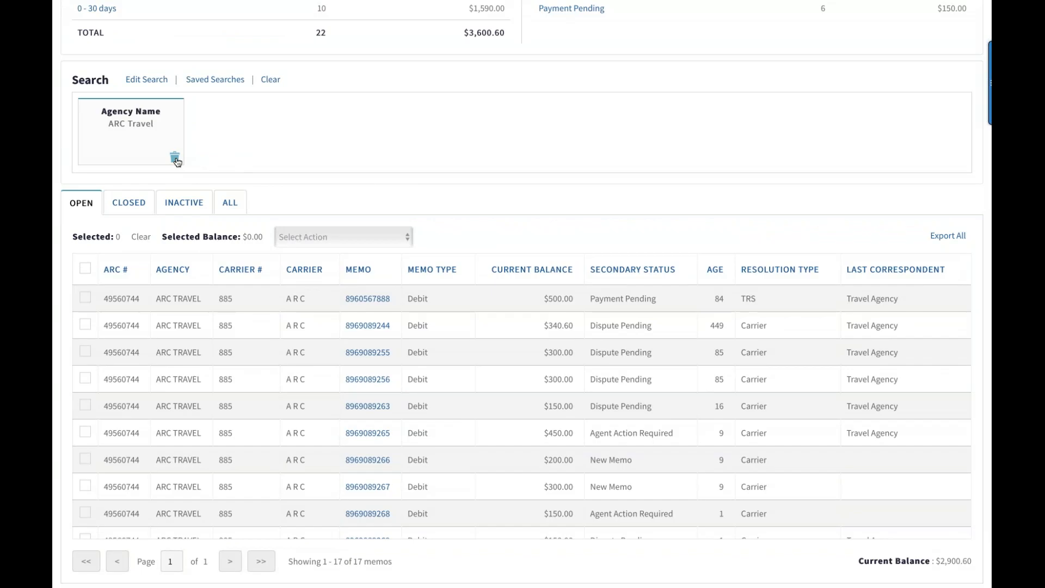
left_click(175, 157)
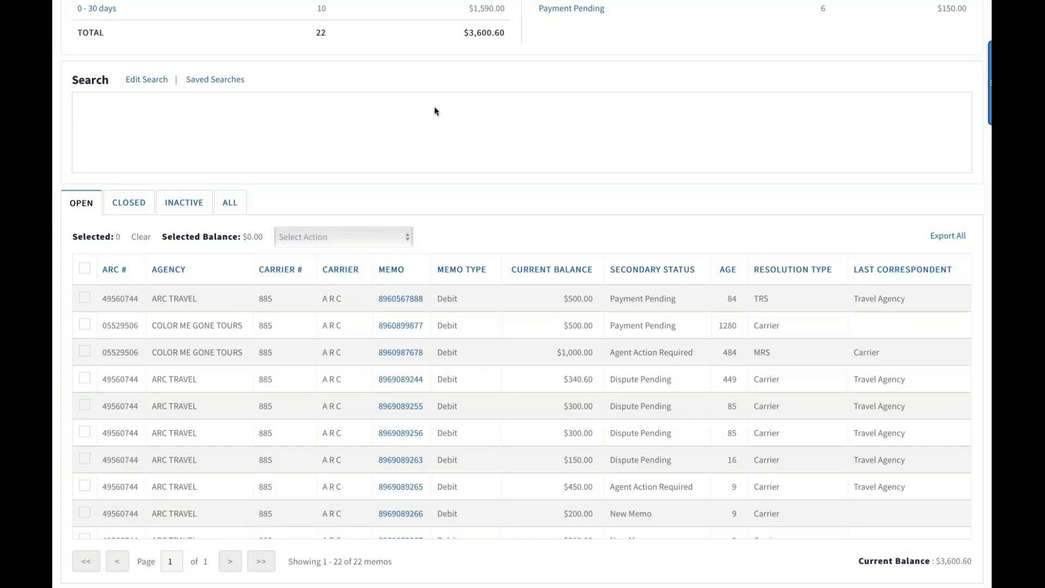
Exit Memo Manager and relaunch it through Memo Manager New in My ARC
scroll(489, 110, "up", 2)
scroll(488, 110, "up", 3)
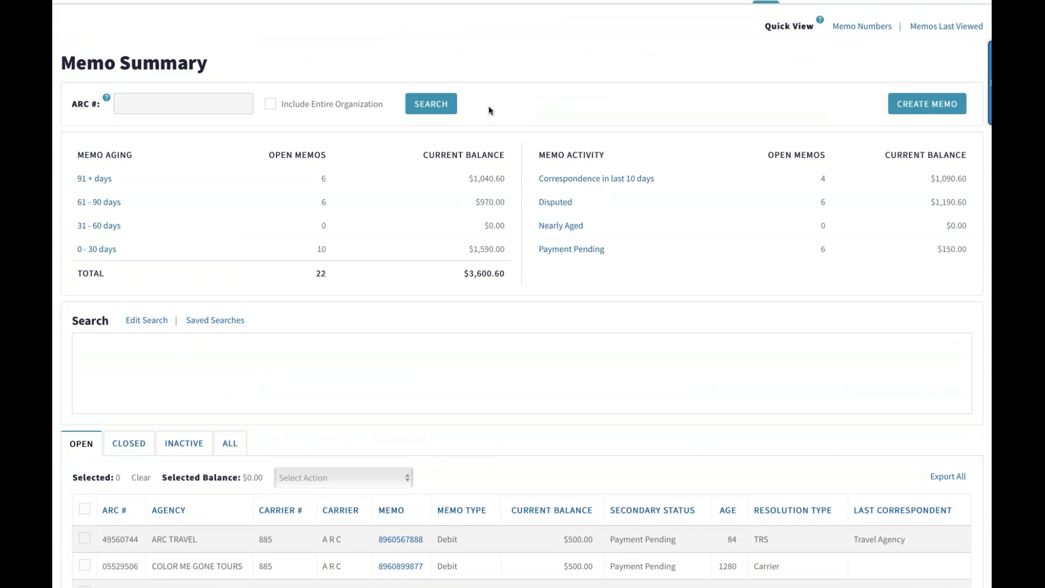
scroll(489, 106, "up", 1)
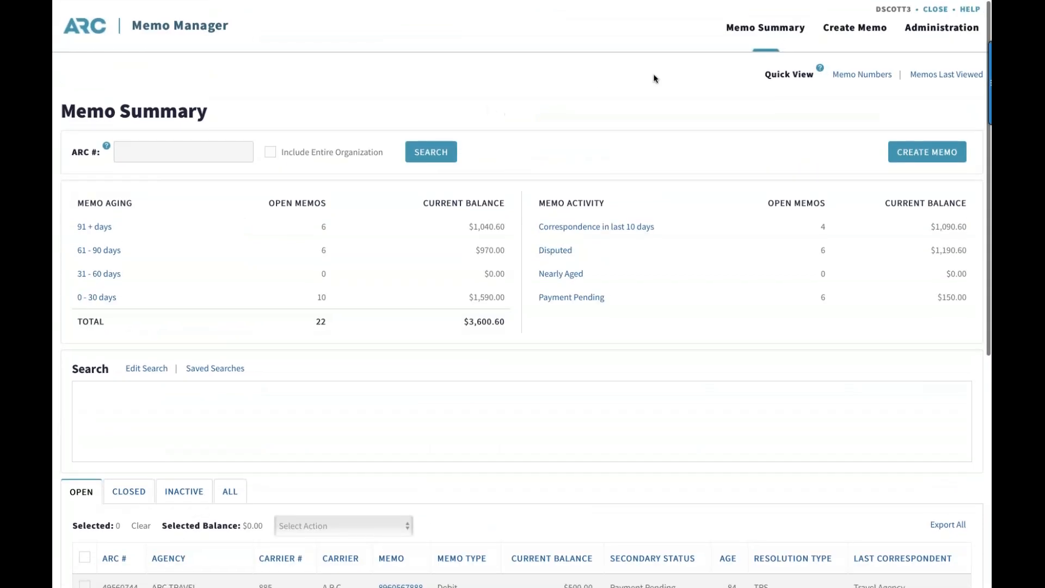
left_click(929, 12)
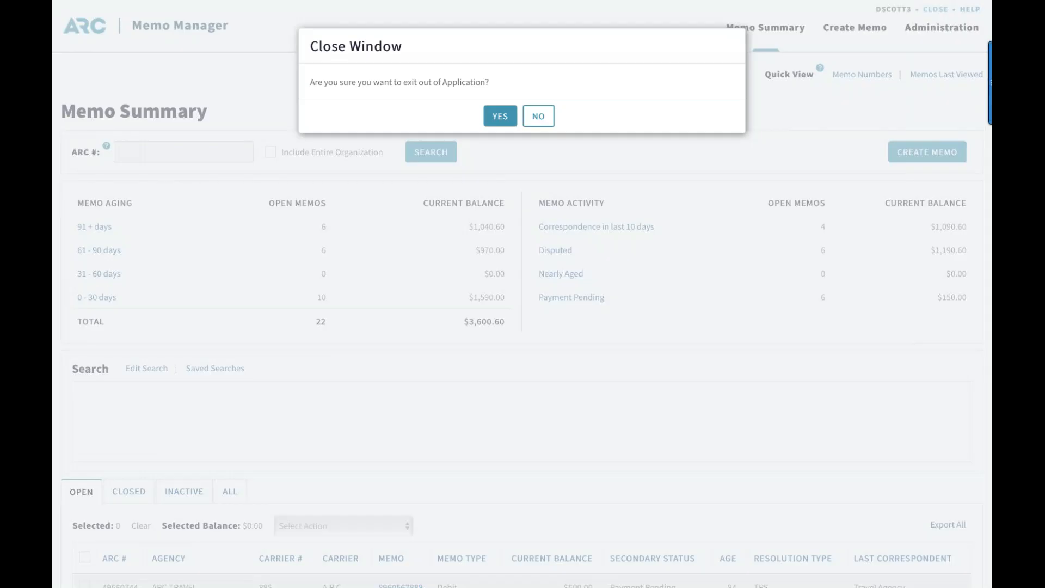
left_click(498, 117)
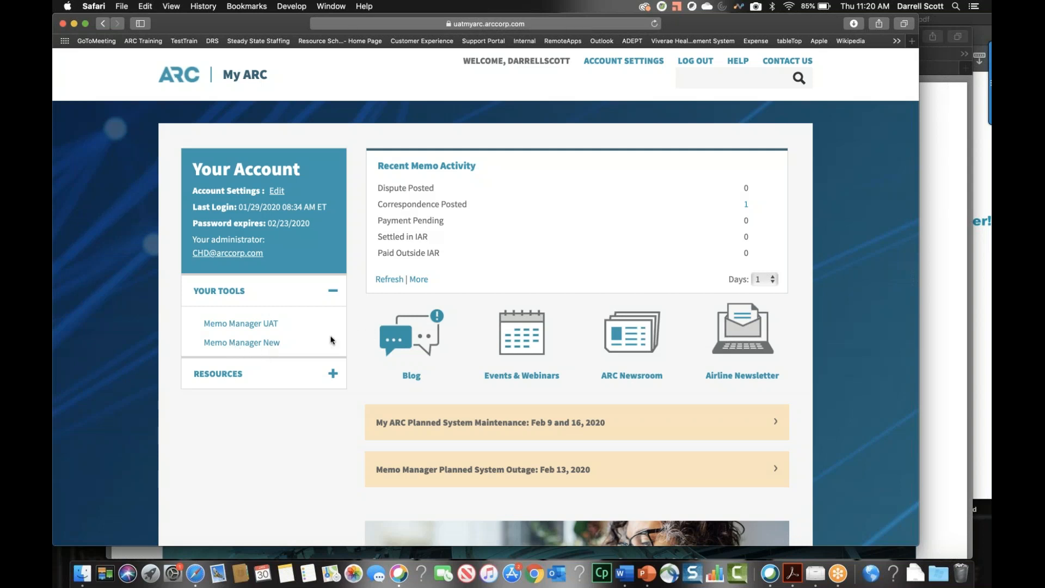
left_click(272, 344)
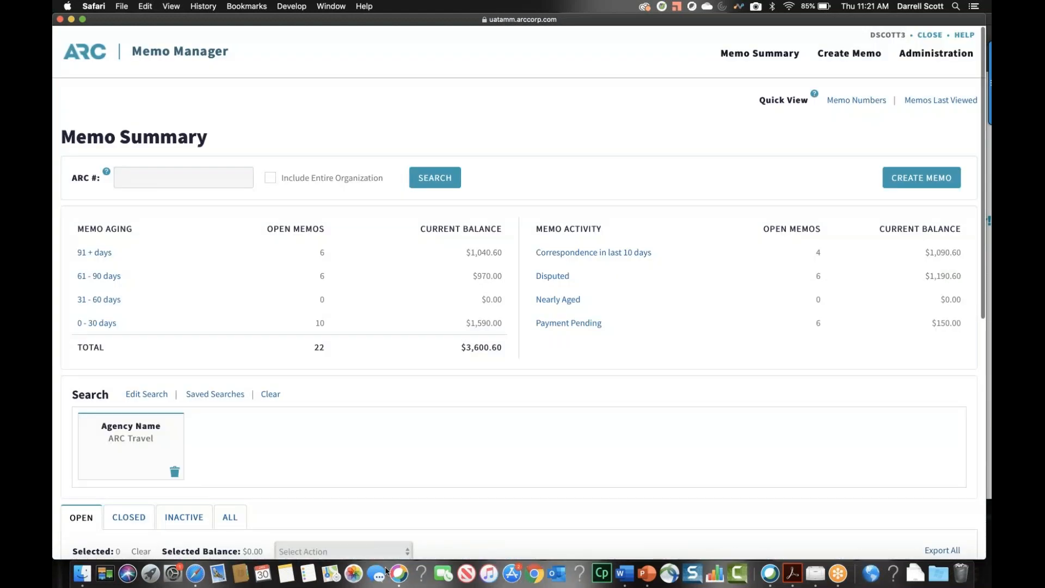
Review the open memos loaded by the search that runs on login
scroll(455, 427, "down", 5)
scroll(455, 428, "down", 6)
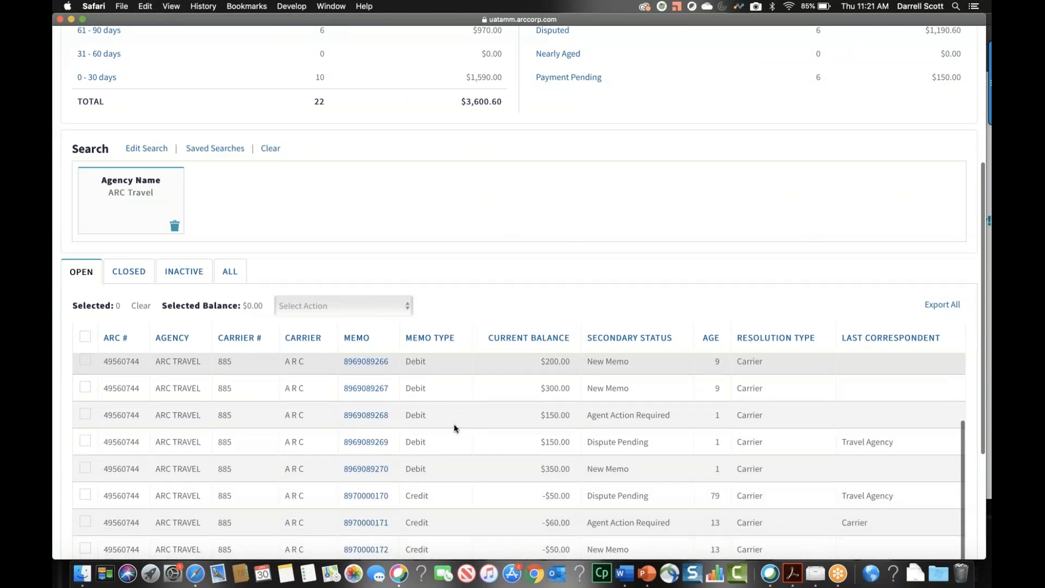
scroll(435, 411, "down", 4)
scroll(435, 414, "down", 3)
scroll(435, 409, "up", 10)
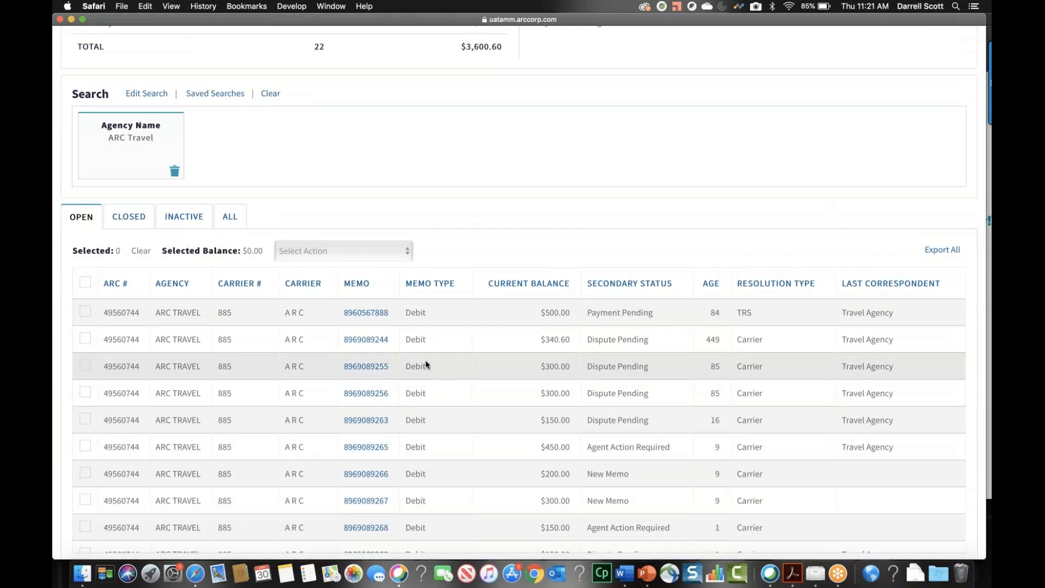
scroll(426, 361, "up", 1)
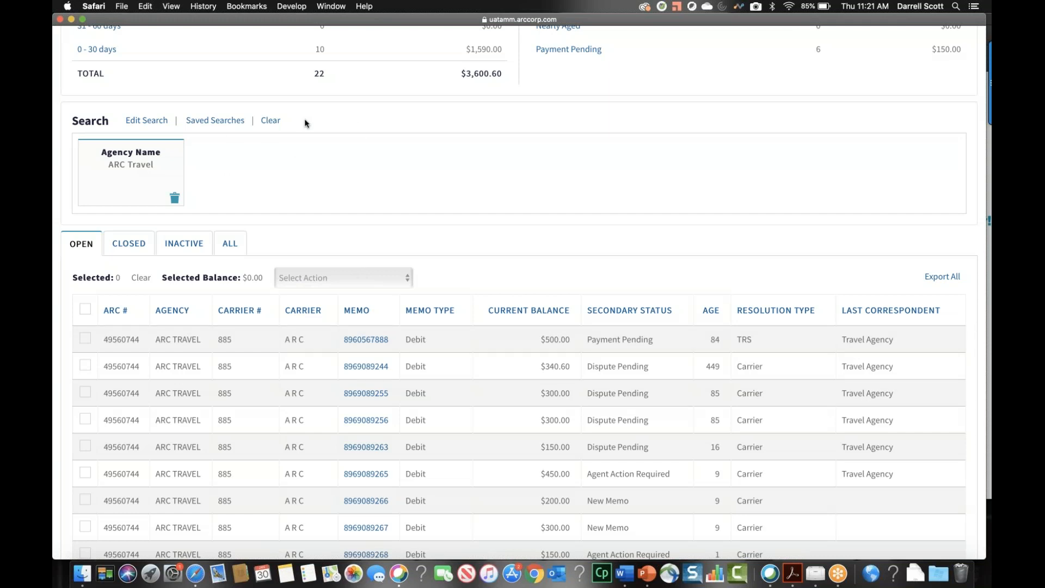
Open the ARC Travel search criteria for editing and examine the available date, reason, correspondence and flex fields
left_click(156, 121)
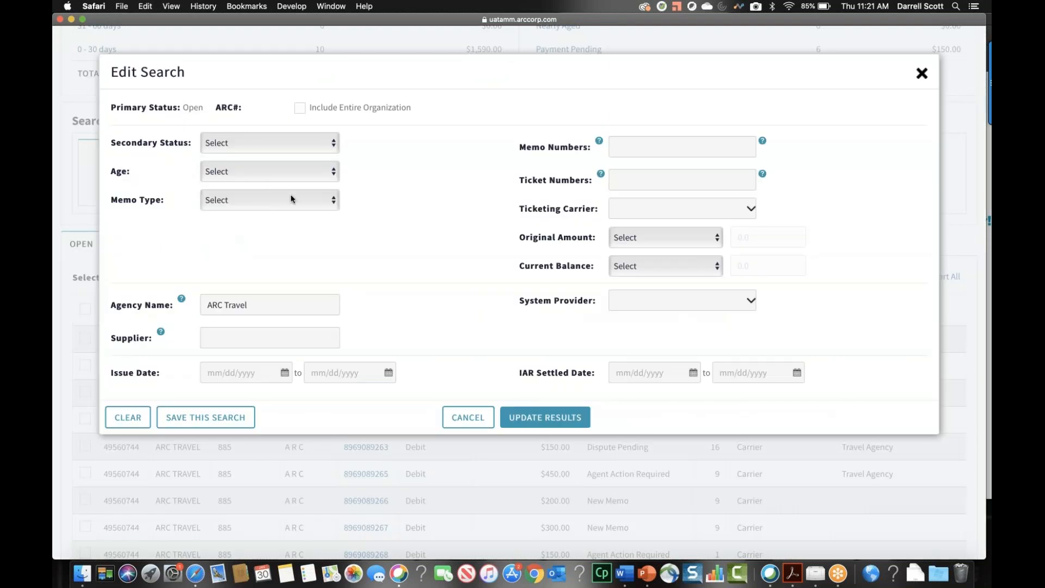
scroll(603, 295, "down", 3)
scroll(604, 294, "down", 10)
scroll(603, 294, "down", 4)
scroll(603, 296, "down", 2)
scroll(603, 296, "up", 5)
scroll(603, 294, "up", 6)
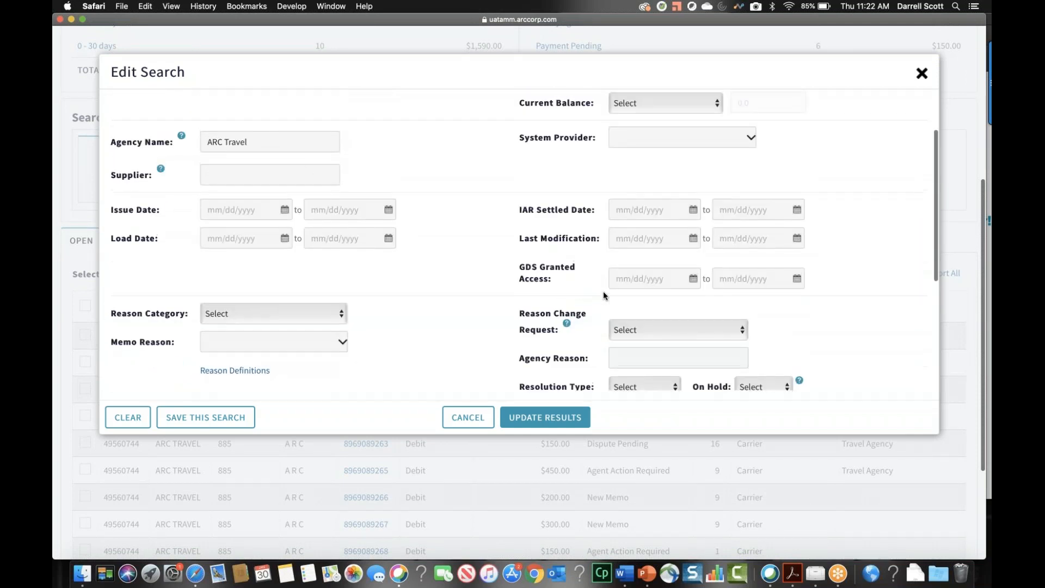
scroll(603, 295, "up", 4)
scroll(603, 294, "up", 1)
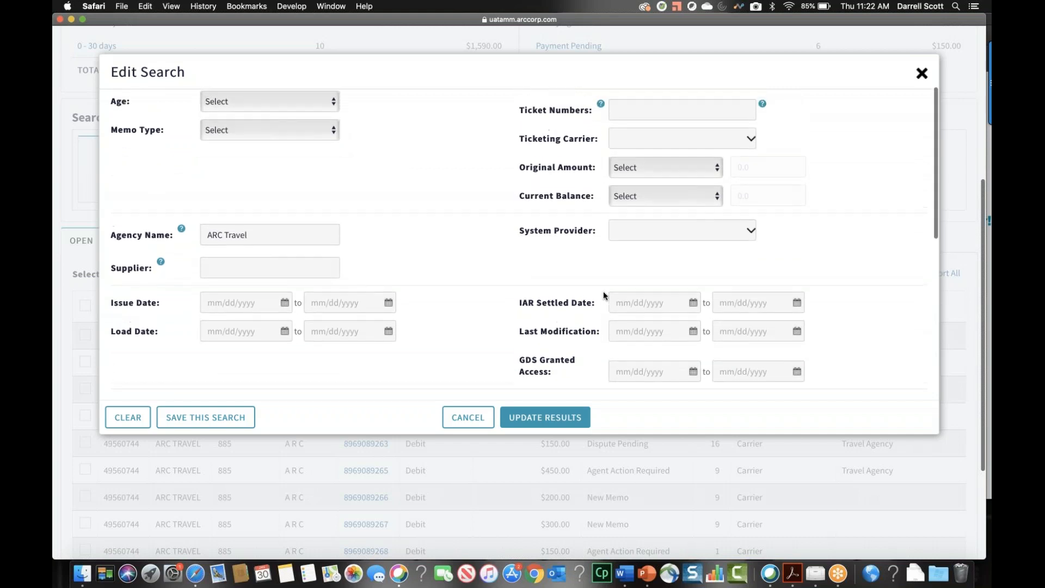
scroll(603, 296, "up", 1)
scroll(604, 294, "down", 3)
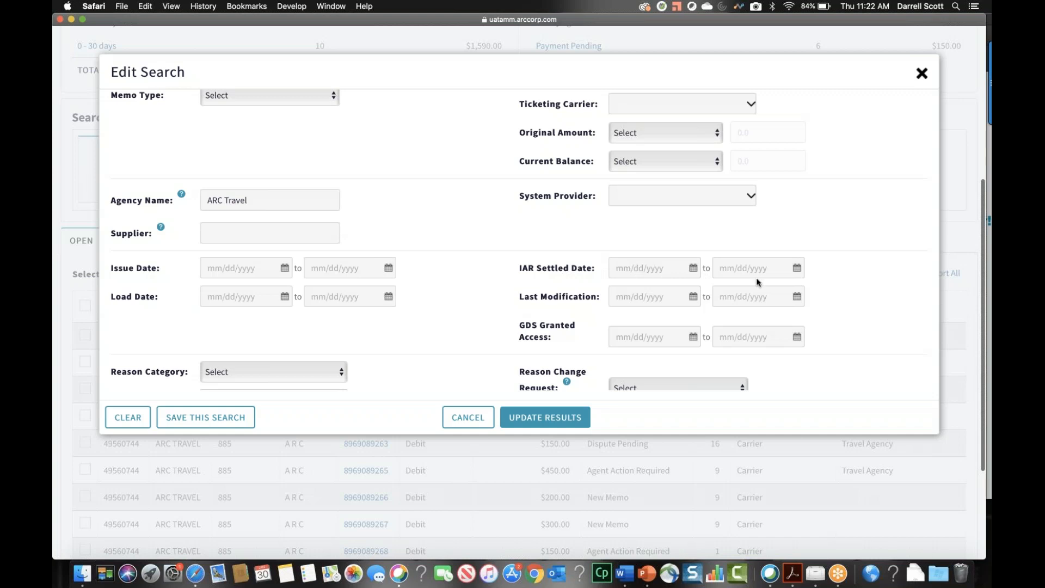
scroll(758, 282, "up", 1)
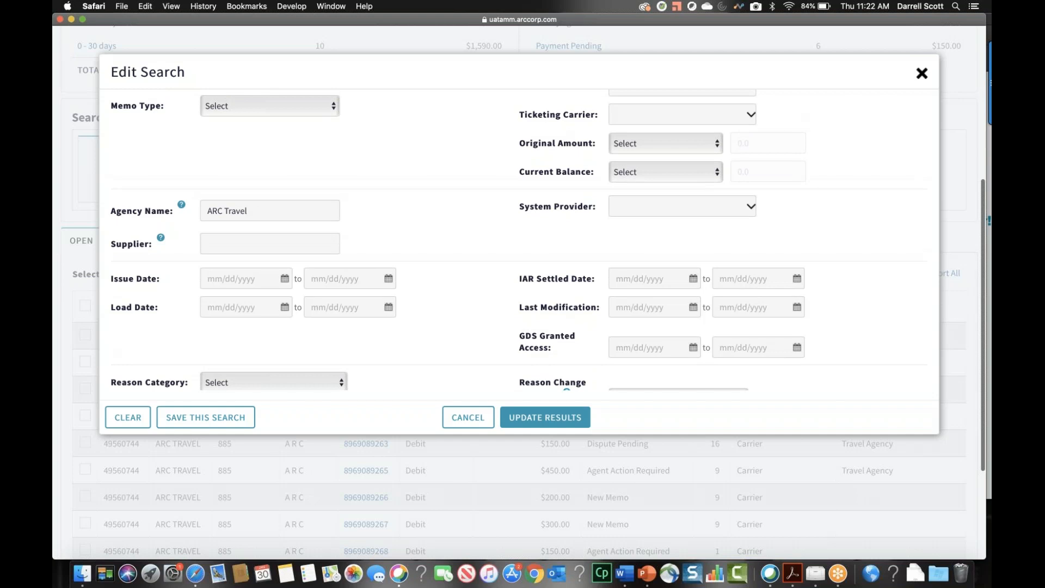
scroll(525, 235, "up", 5)
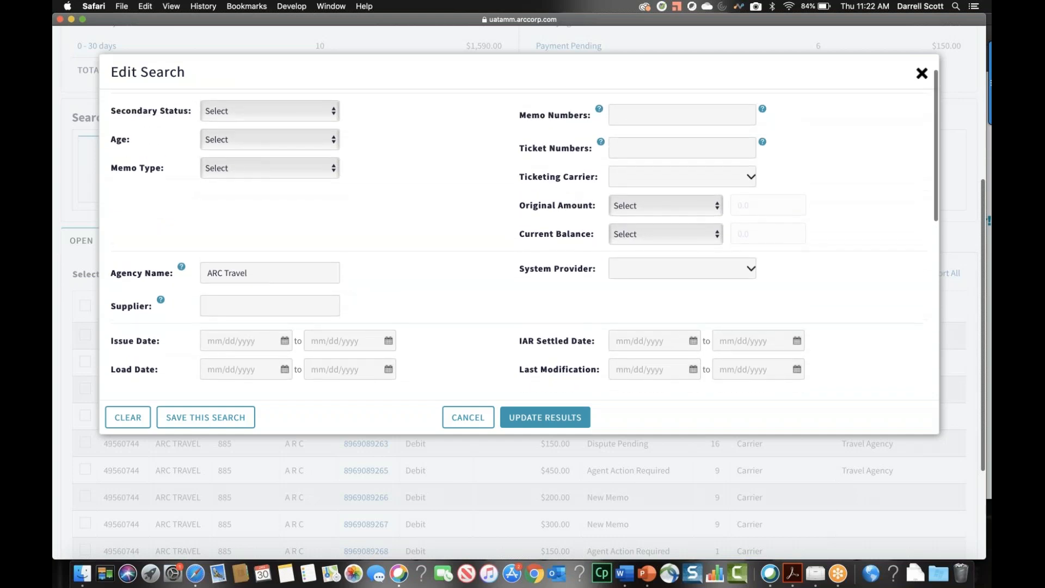
scroll(525, 236, "down", 5)
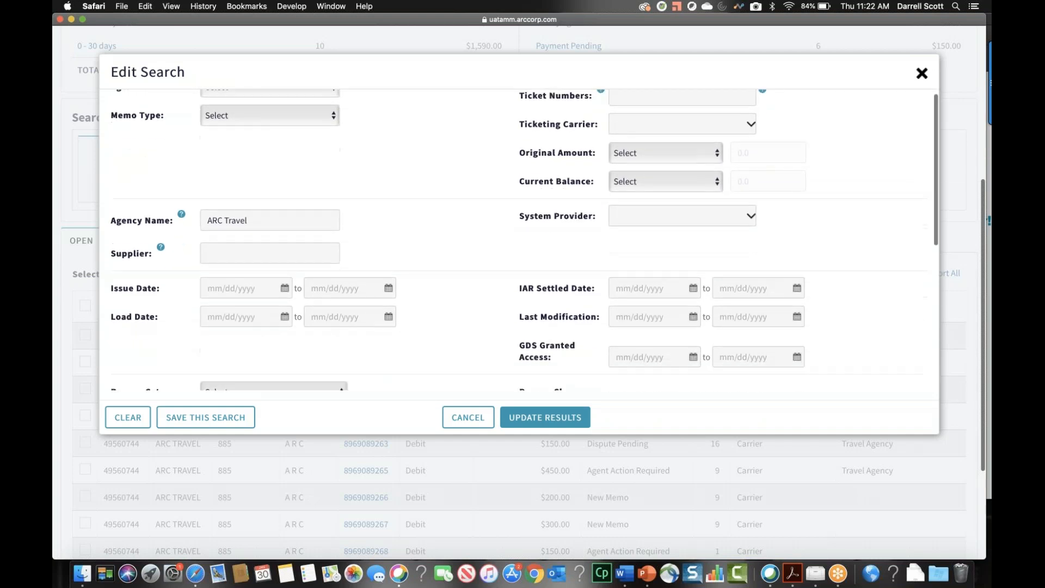
scroll(525, 236, "down", 4)
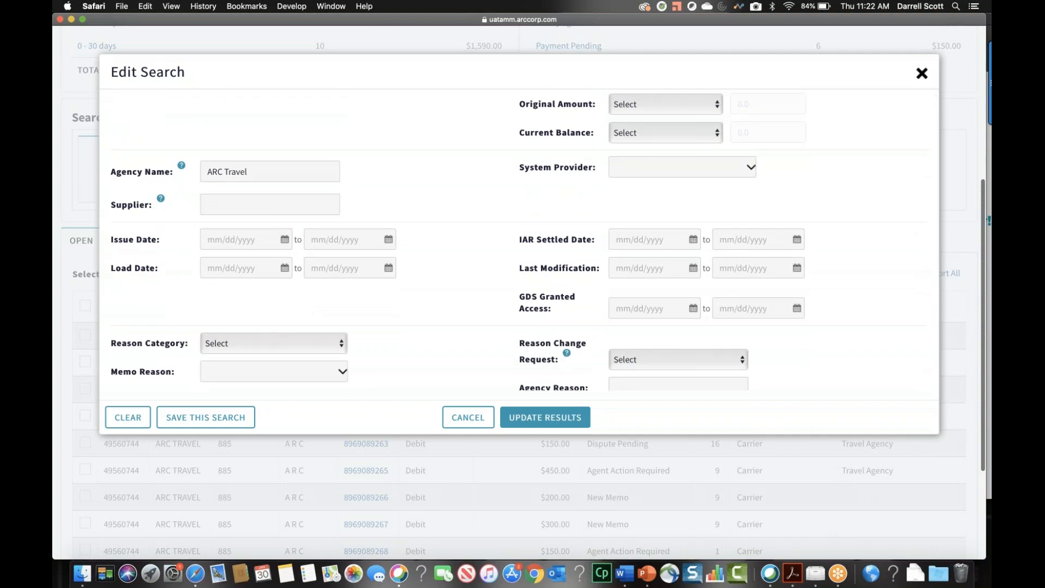
scroll(524, 239, "down", 6)
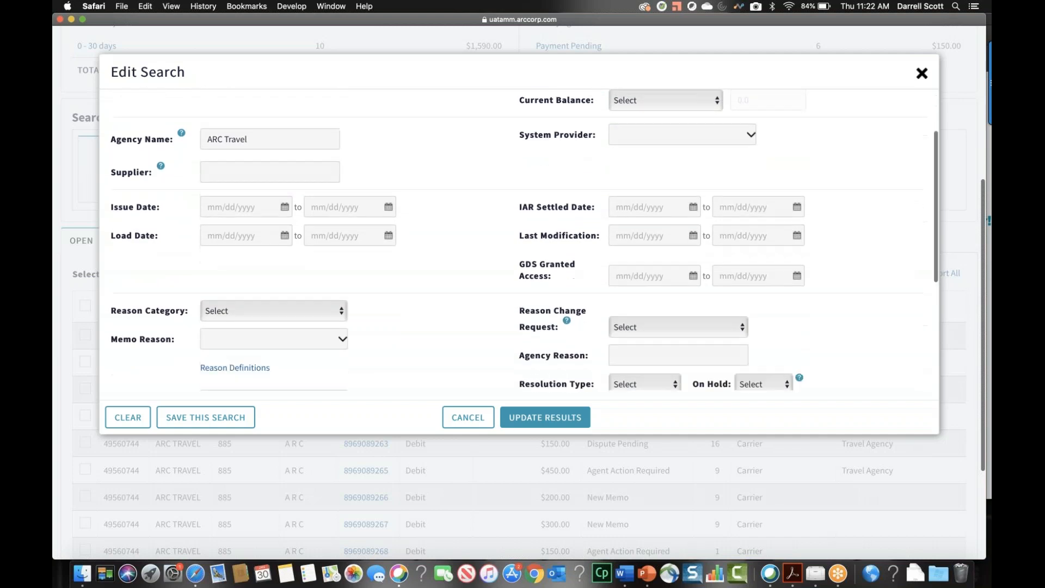
scroll(760, 278, "down", 5)
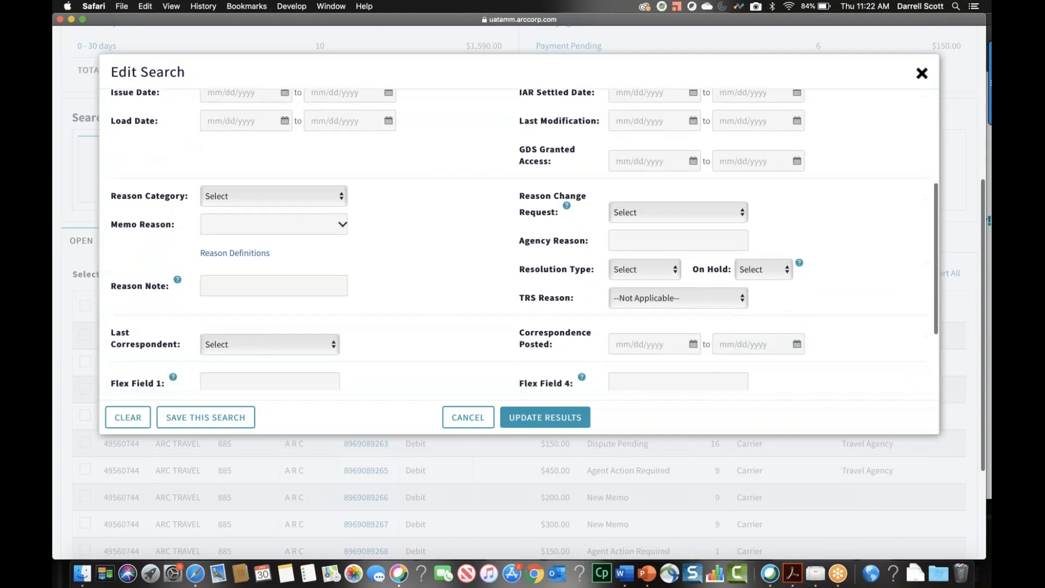
scroll(759, 277, "down", 3)
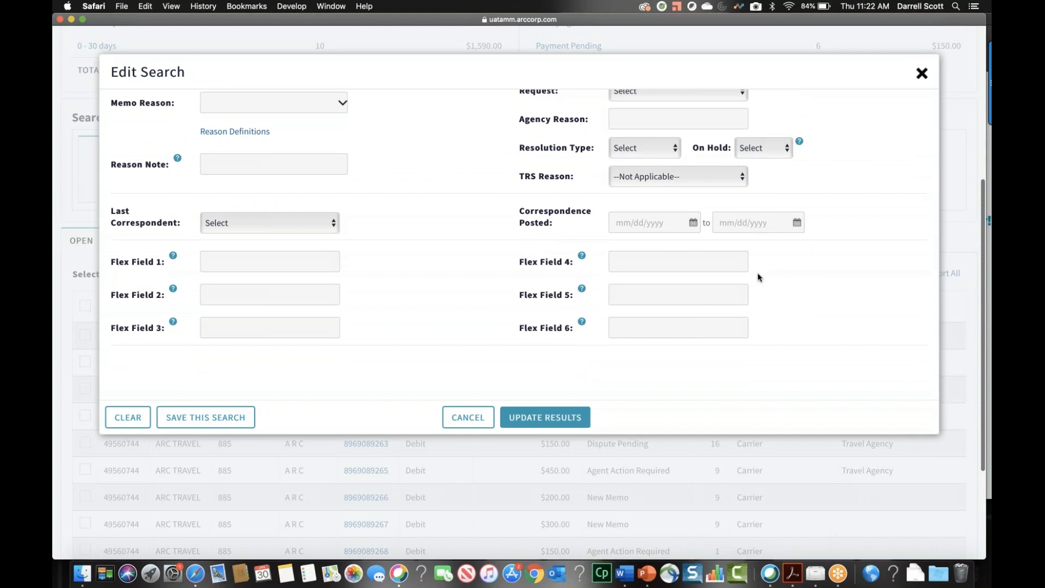
scroll(759, 278, "up", 4)
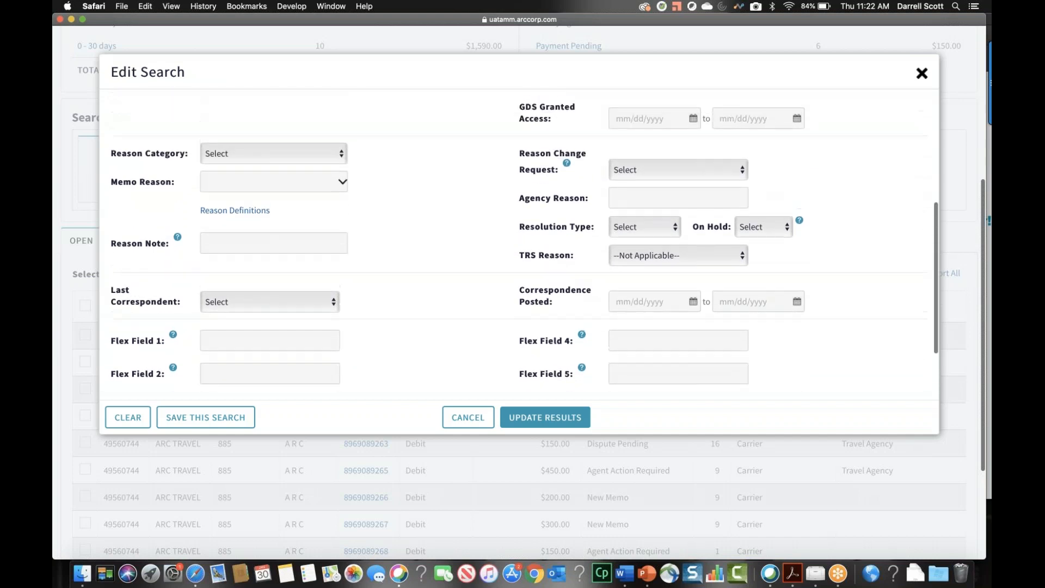
scroll(525, 237, "up", 1)
scroll(767, 224, "up", 3)
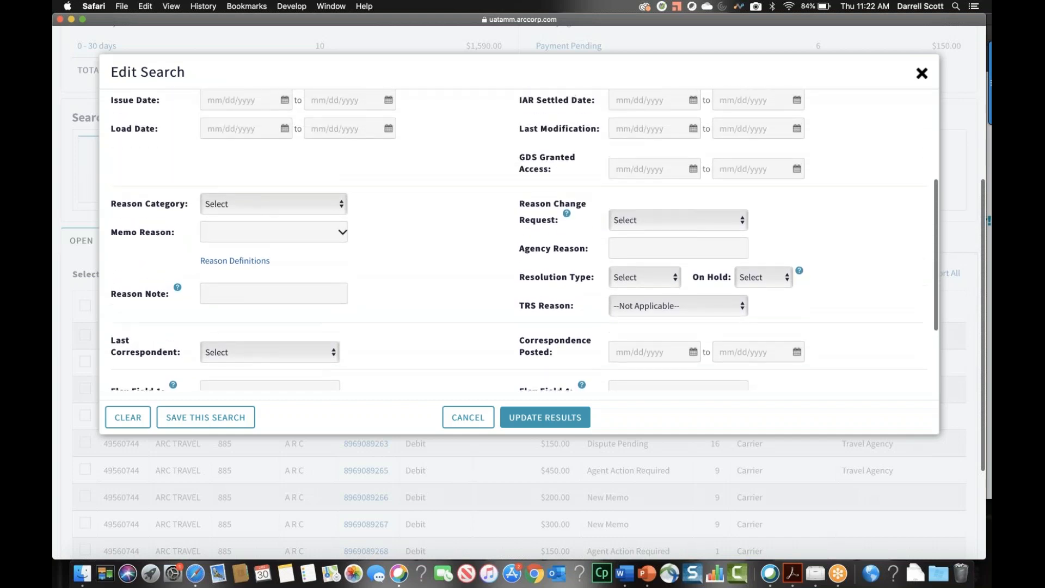
Close the search criteria without changes and review the open ARC Travel memos in the results list
left_click(922, 73)
scroll(730, 182, "up", 3)
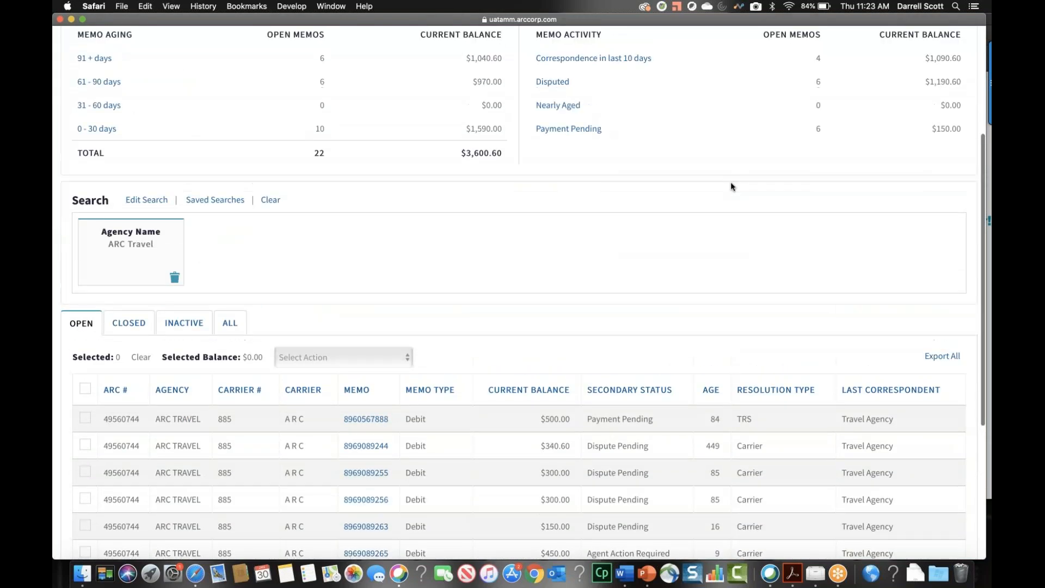
scroll(731, 182, "up", 3)
scroll(730, 182, "down", 1)
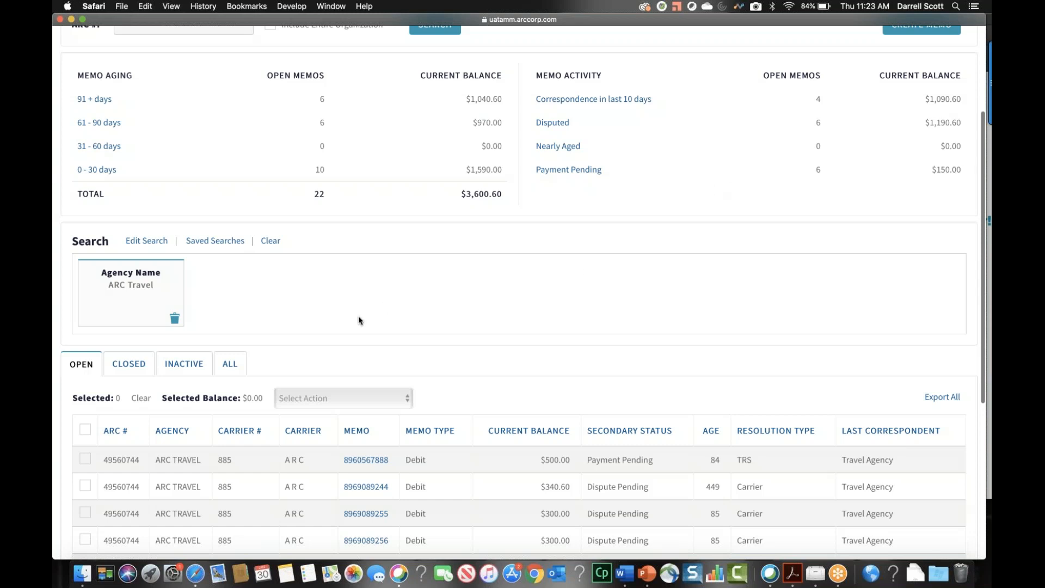
scroll(269, 310, "down", 2)
scroll(269, 311, "down", 1)
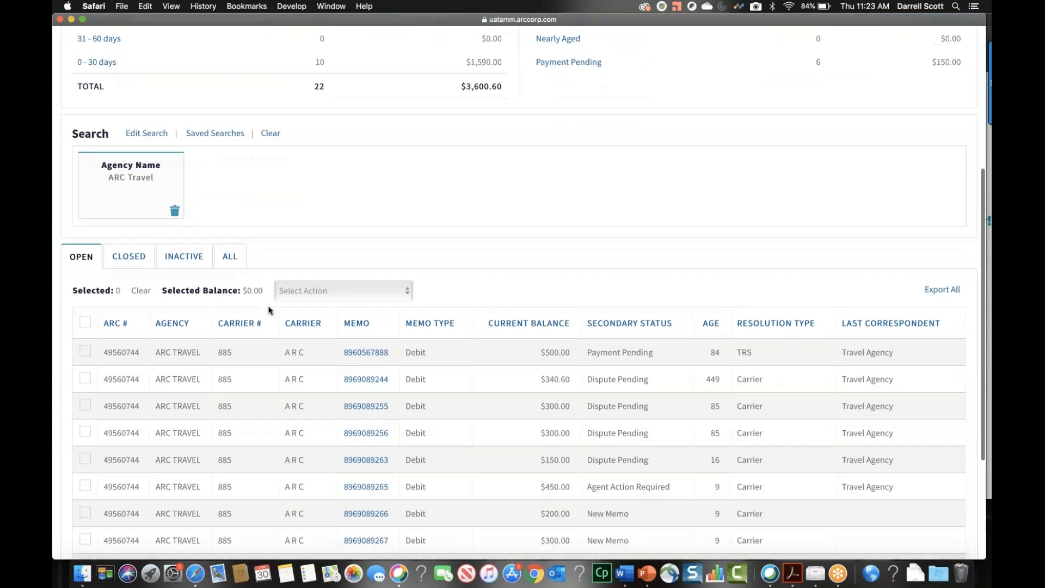
scroll(269, 310, "down", 2)
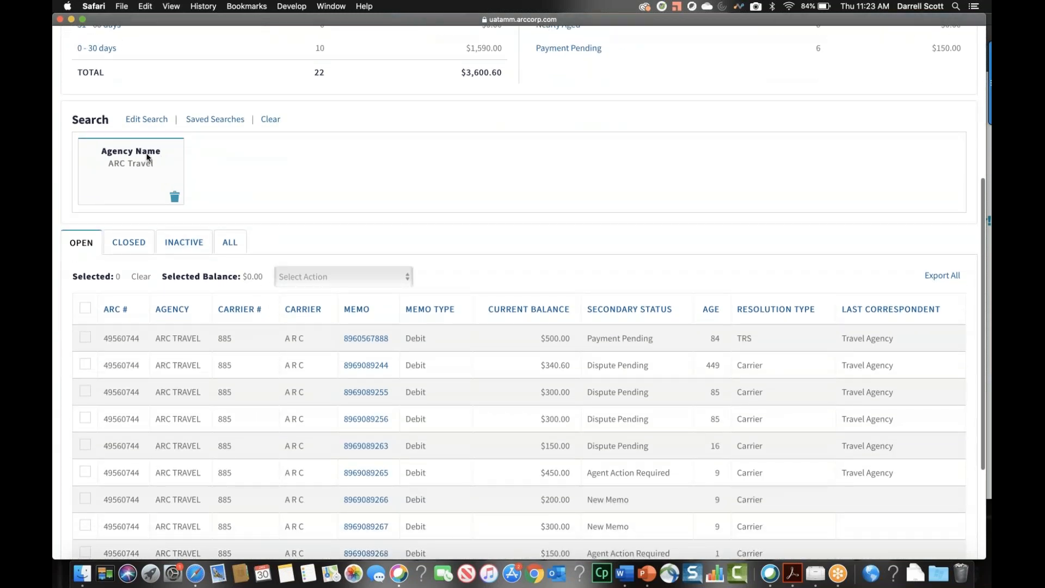
scroll(217, 438, "down", 1)
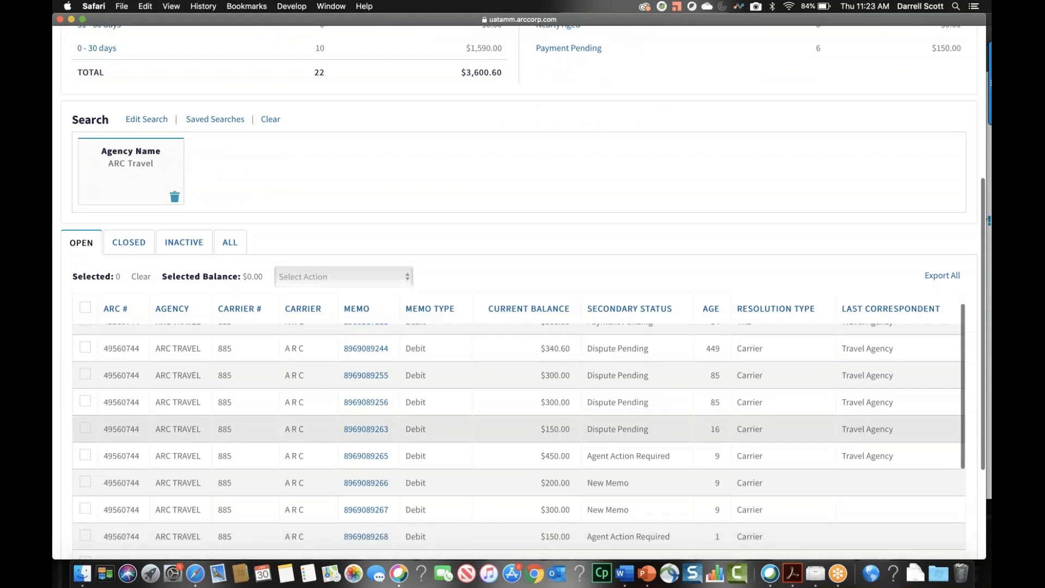
scroll(257, 439, "up", 1)
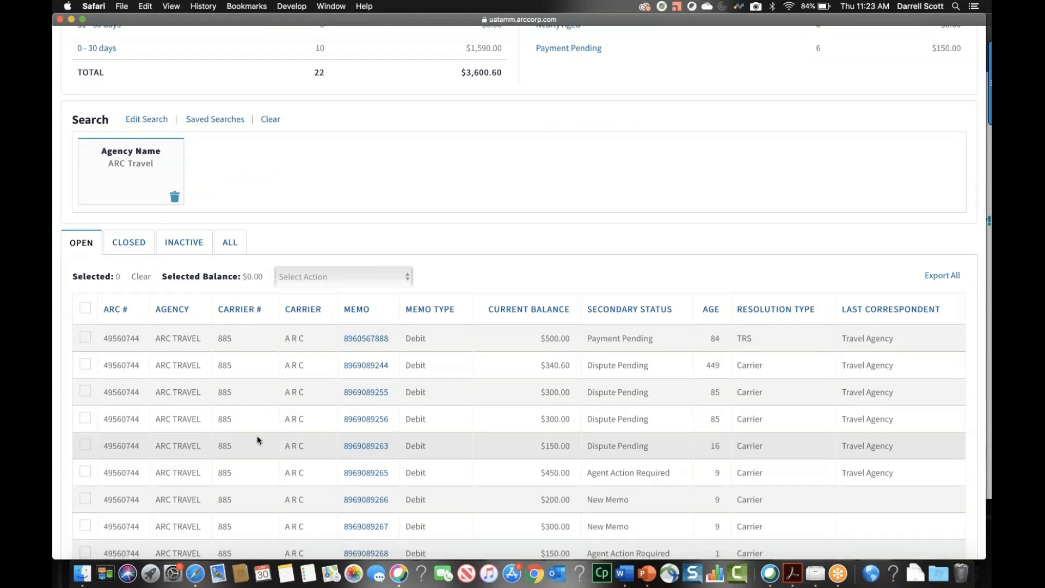
scroll(257, 436, "down", 5)
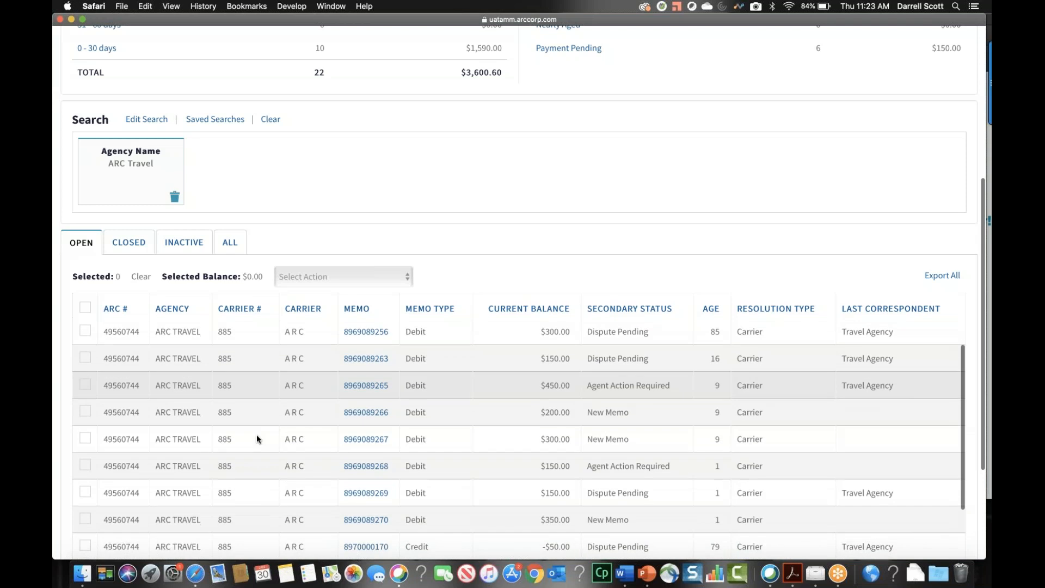
scroll(256, 437, "up", 5)
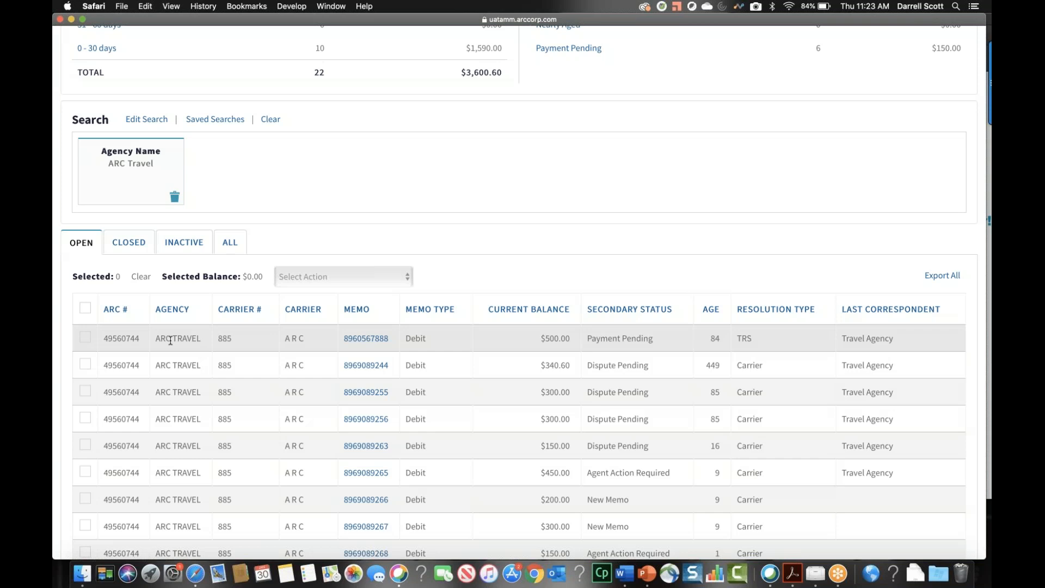
Select the first three open ARC Travel memos and export them as a CSV file
left_click(85, 339)
left_click(85, 364)
left_click(84, 391)
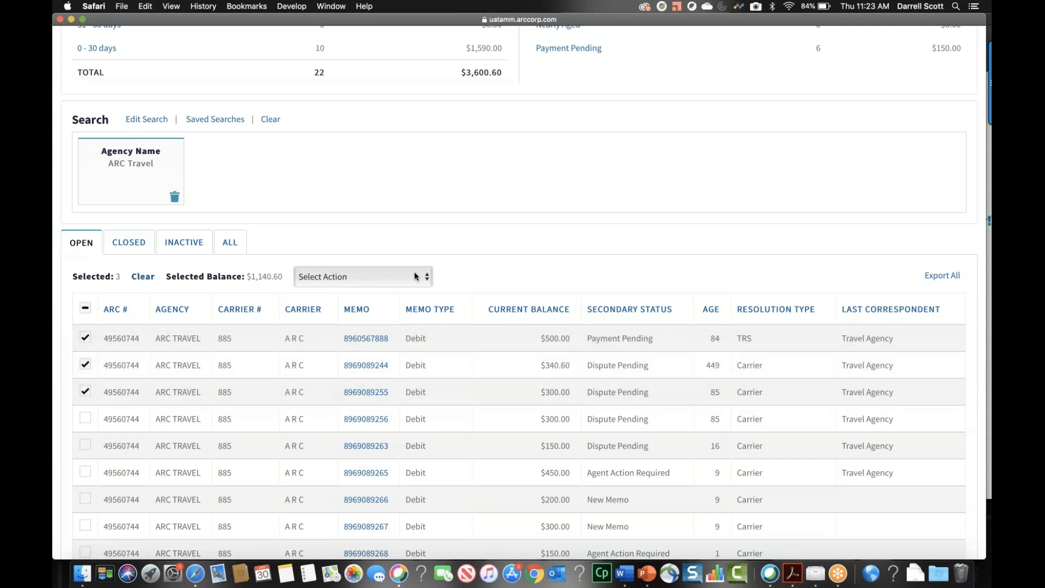
left_click(426, 279)
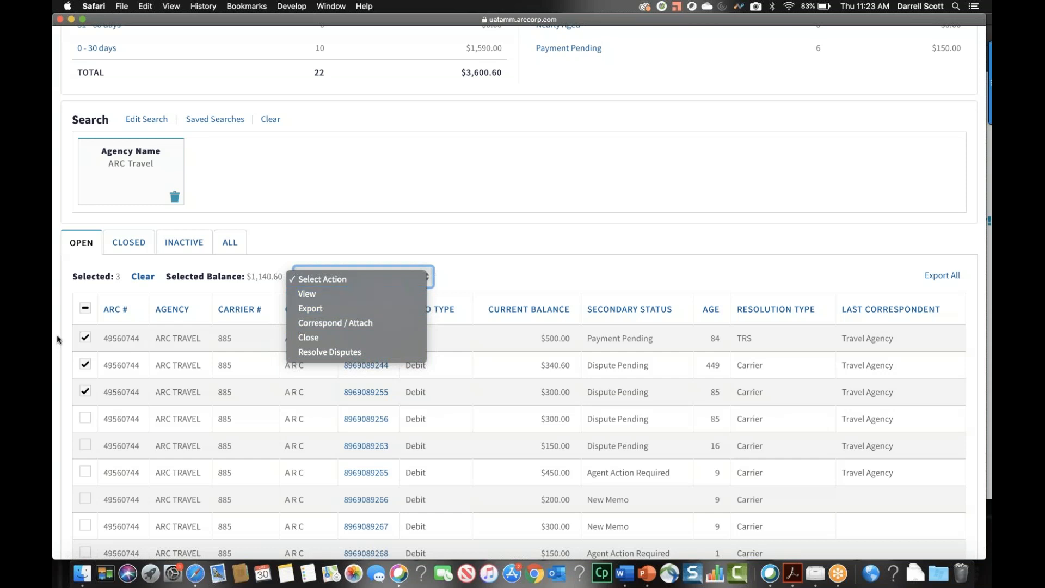
left_click(332, 308)
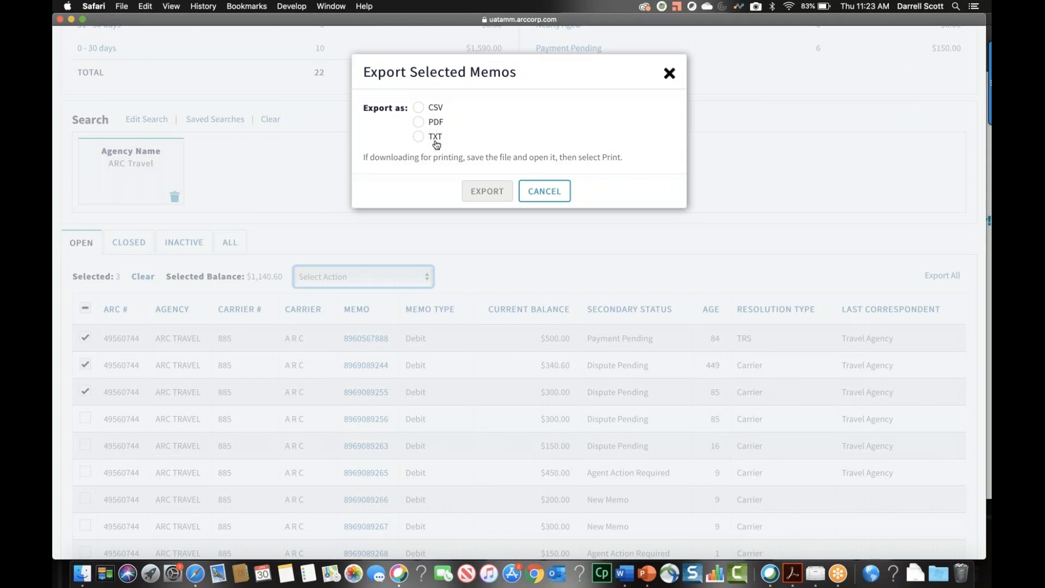
left_click(419, 108)
left_click(484, 191)
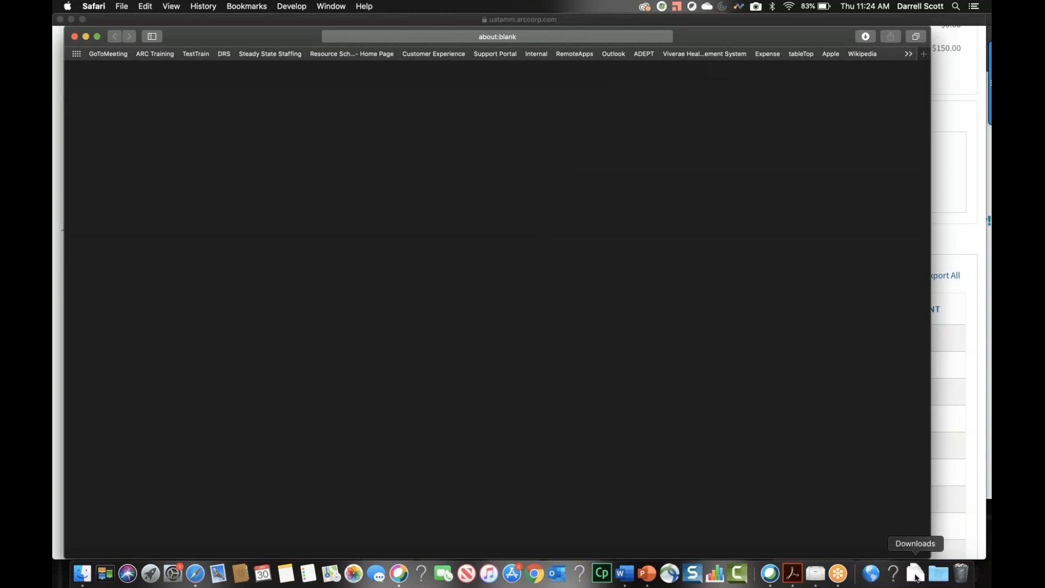
Open the downloaded memo export in Numbers and examine its columns through the reason and carrier flex fields
left_click(916, 575)
left_click(915, 545)
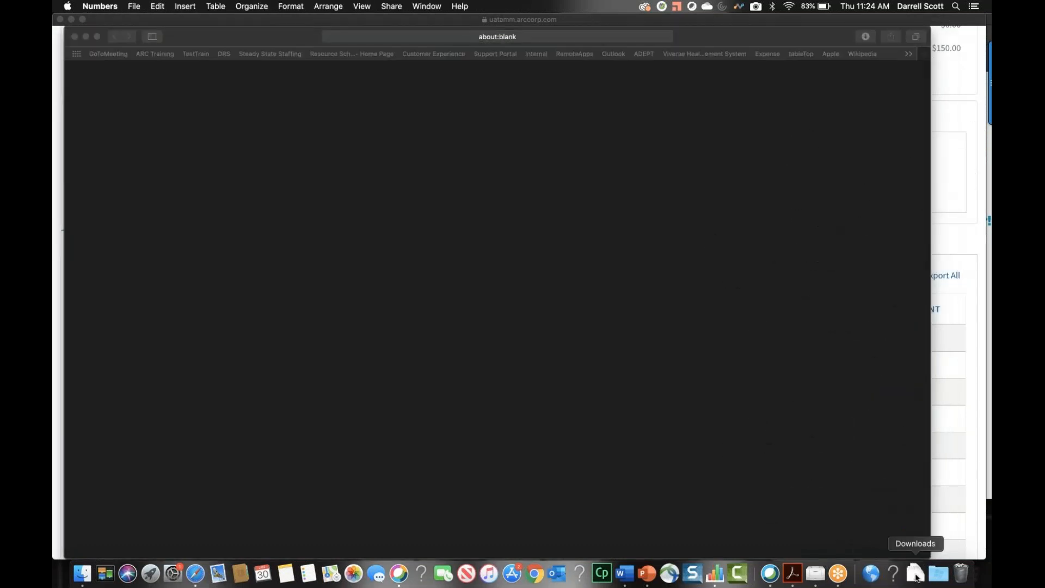
left_click(917, 576)
left_click(662, 374)
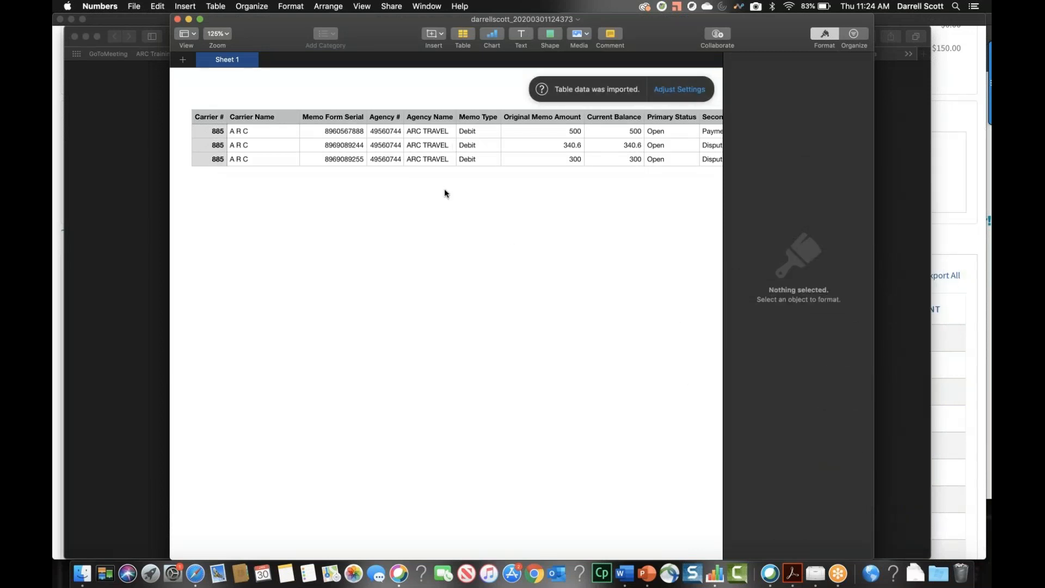
scroll(444, 188, "right", 1)
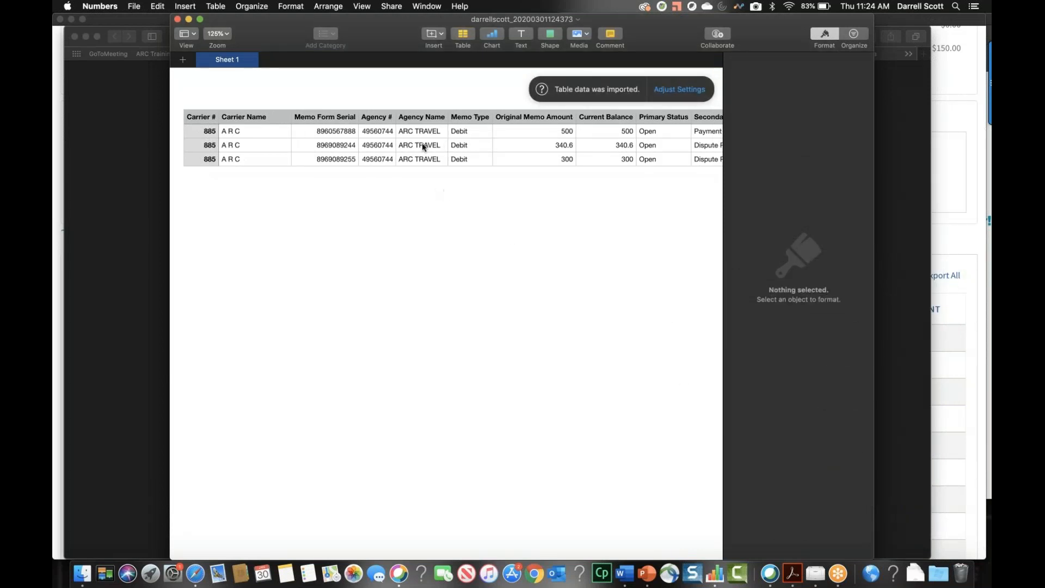
scroll(375, 279, "right", 4)
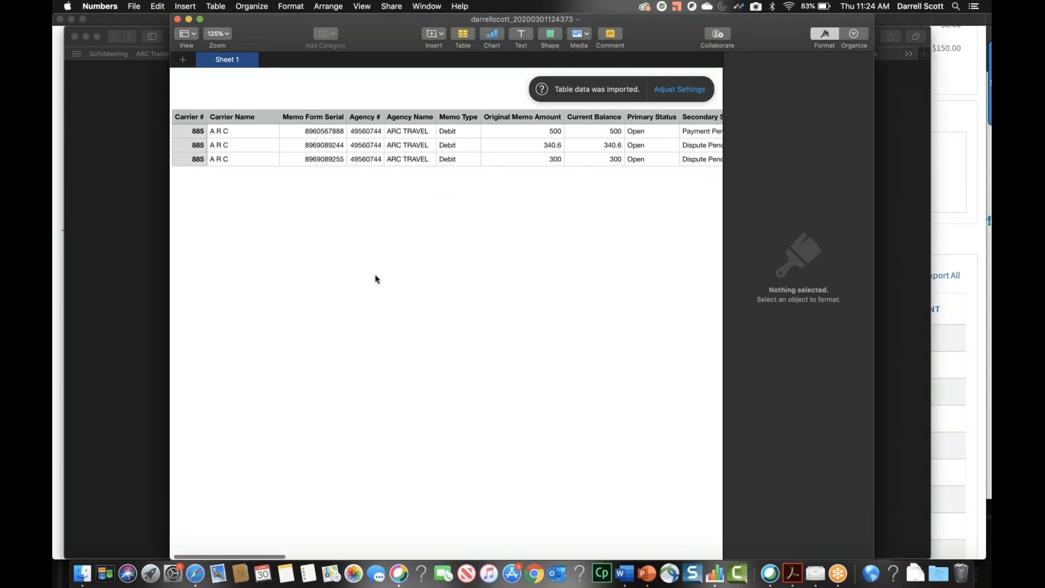
scroll(375, 279, "right", 15)
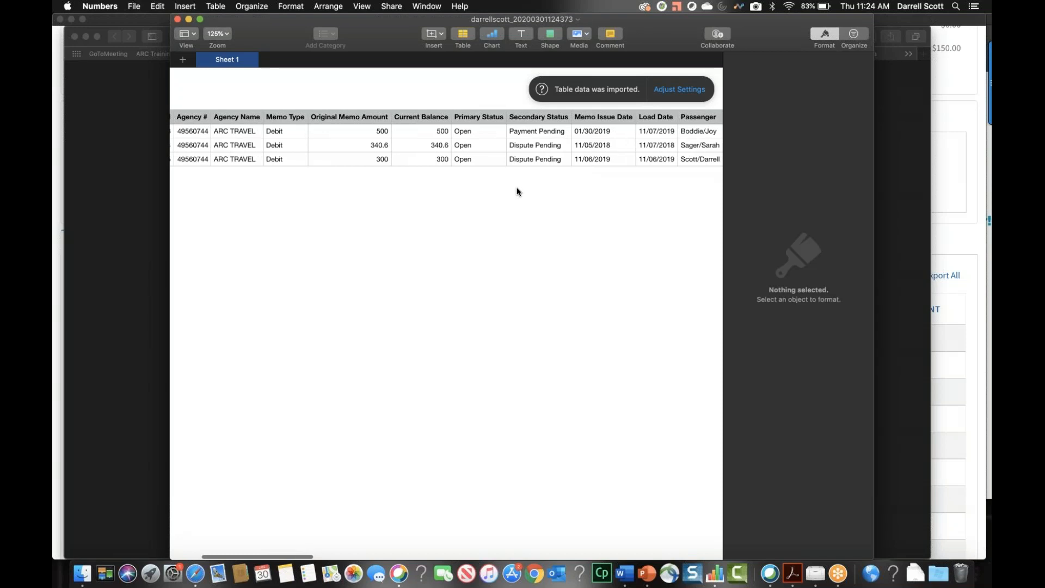
scroll(518, 192, "right", 20)
scroll(517, 192, "right", 20)
scroll(517, 191, "right", 20)
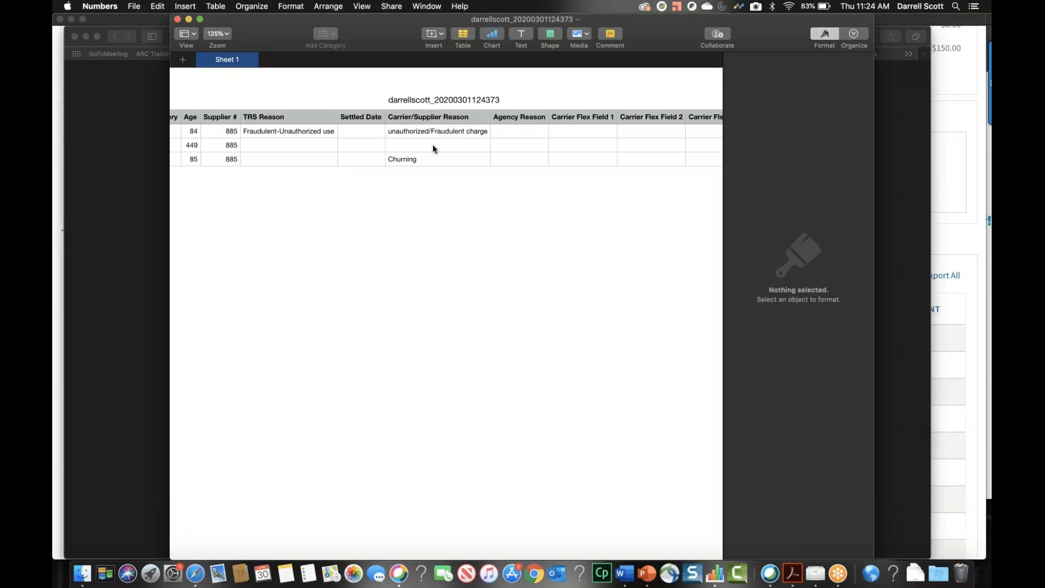
Close the exported spreadsheet and the blank browser window, then deselect the three memos in Memo Manager
left_click(178, 19)
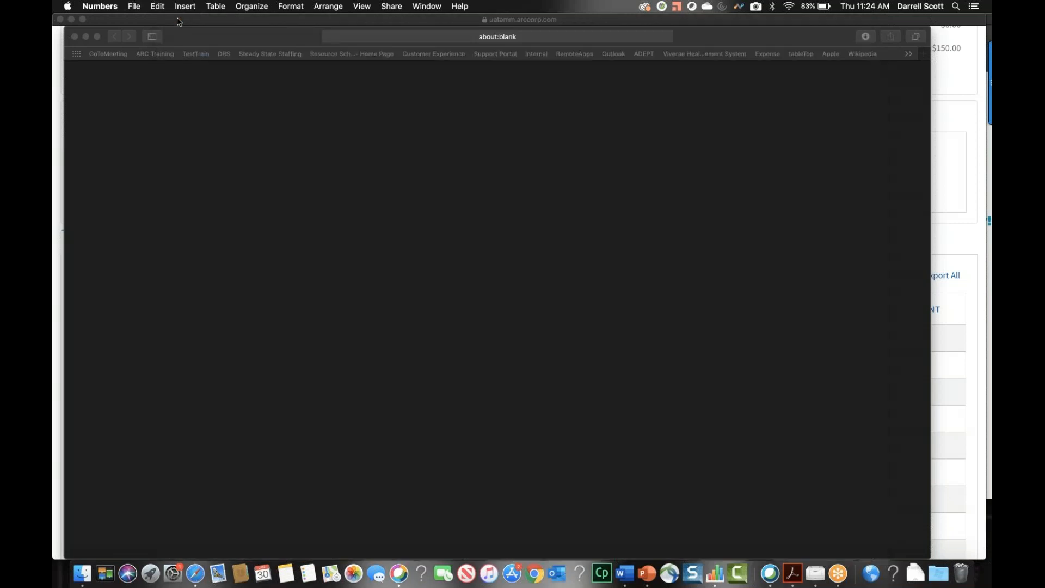
left_click(75, 36)
left_click(83, 19)
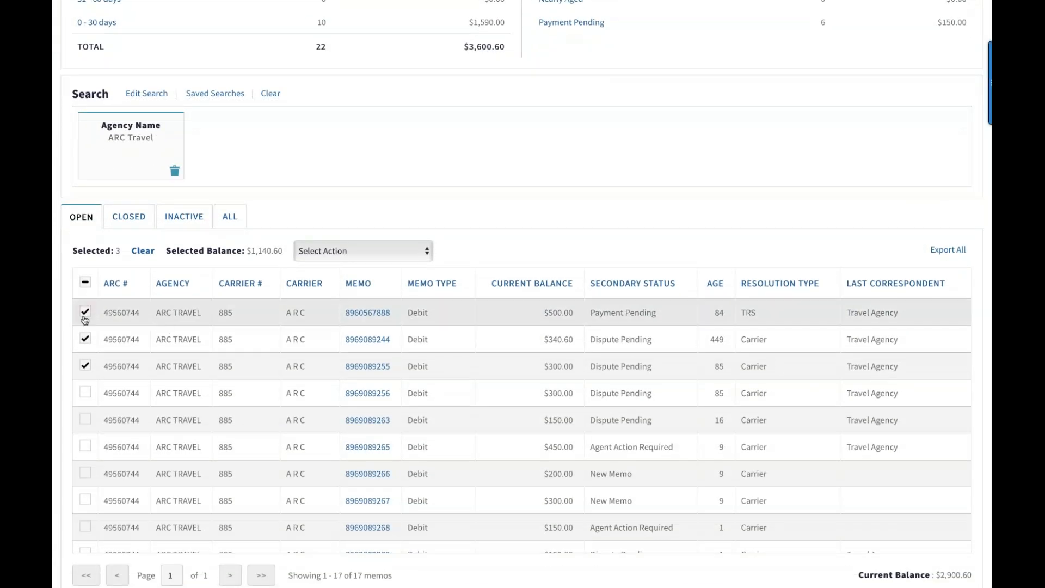
left_click(85, 312)
left_click(85, 339)
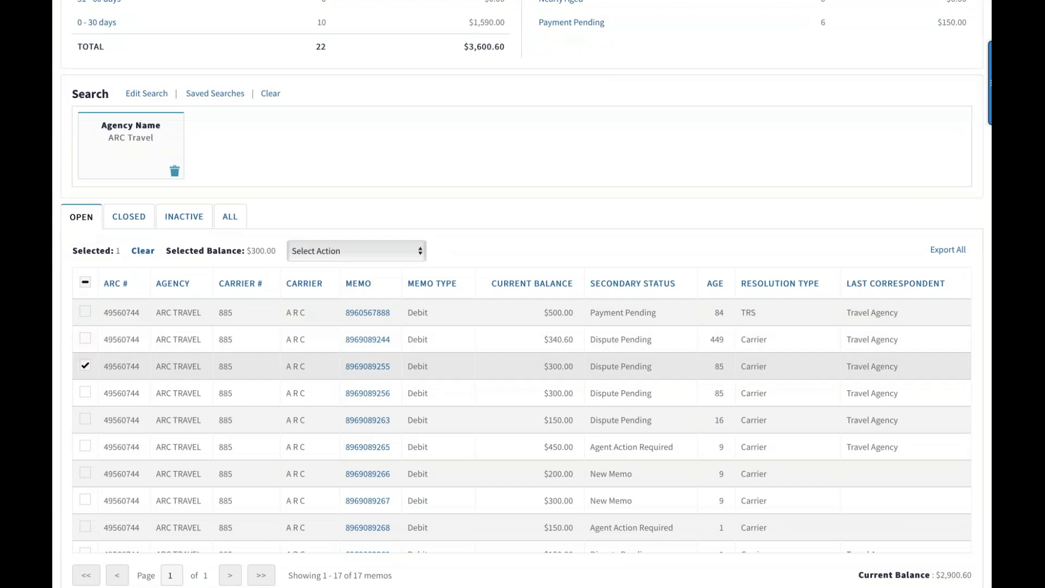
left_click(84, 365)
Select the $150.00 debit memo aged 1 day and the -$50.00 credit memo aged 79 days, both Dispute Pending, and start Resolve Disputes
scroll(300, 367, "up", 1)
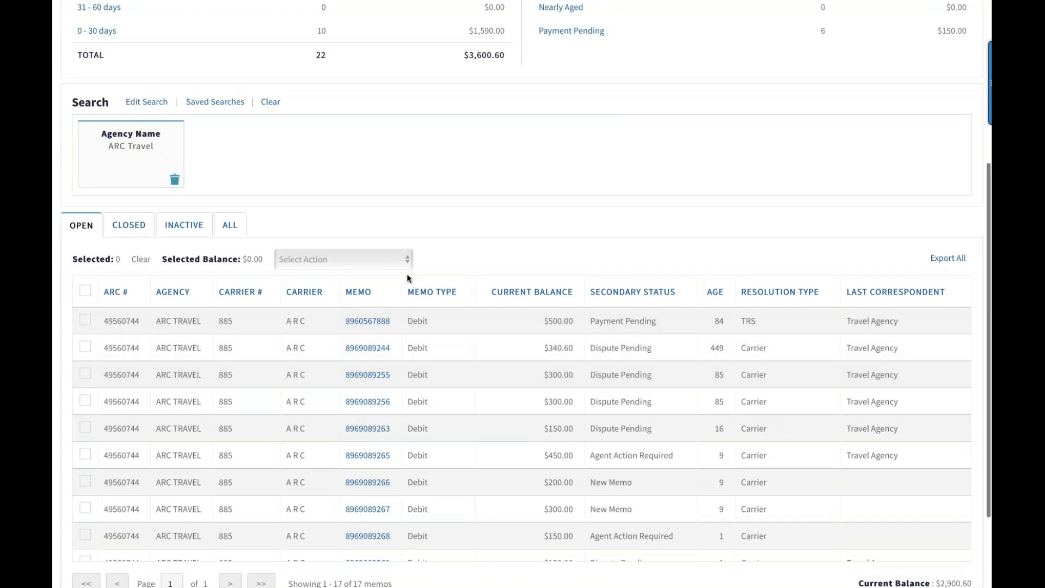
scroll(408, 276, "down", 1)
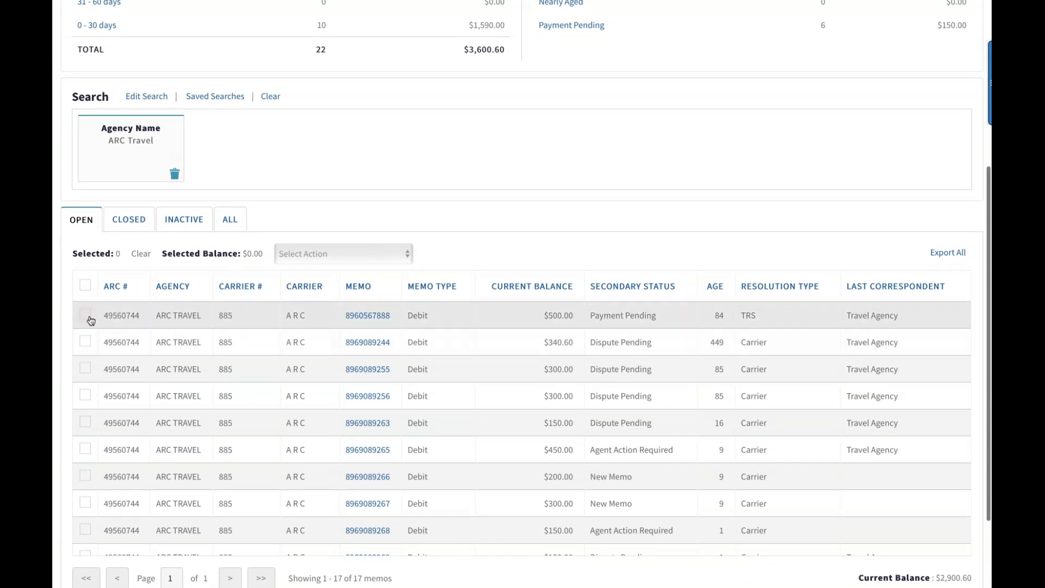
scroll(88, 322, "down", 2)
scroll(91, 320, "up", 3)
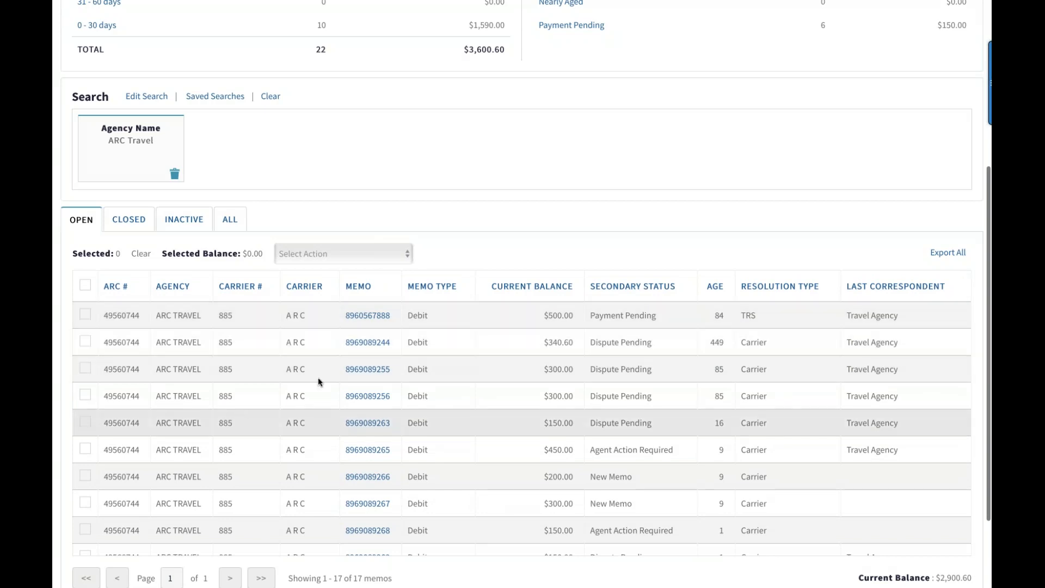
scroll(195, 423, "down", 4)
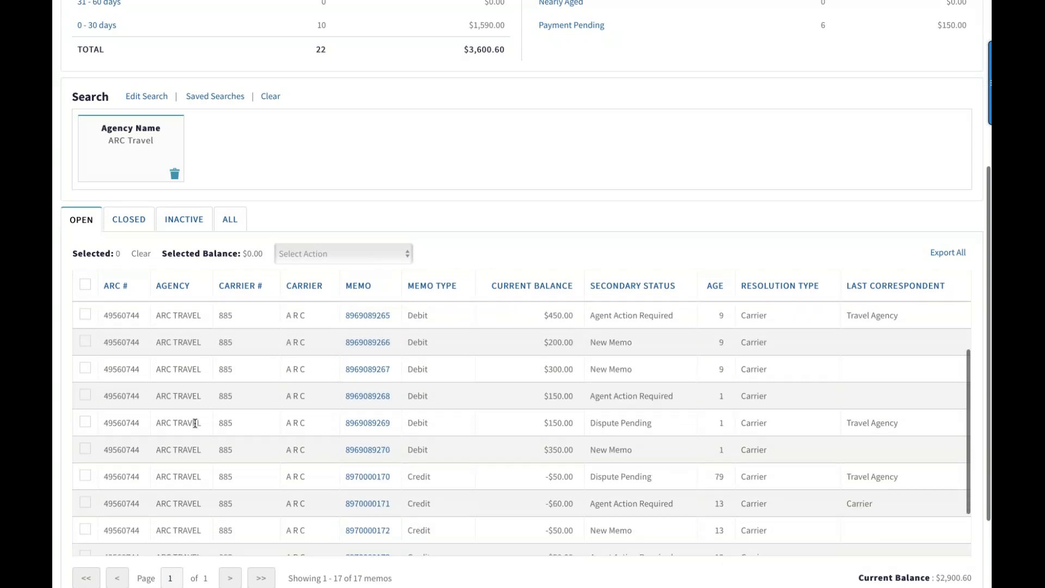
scroll(195, 423, "down", 2)
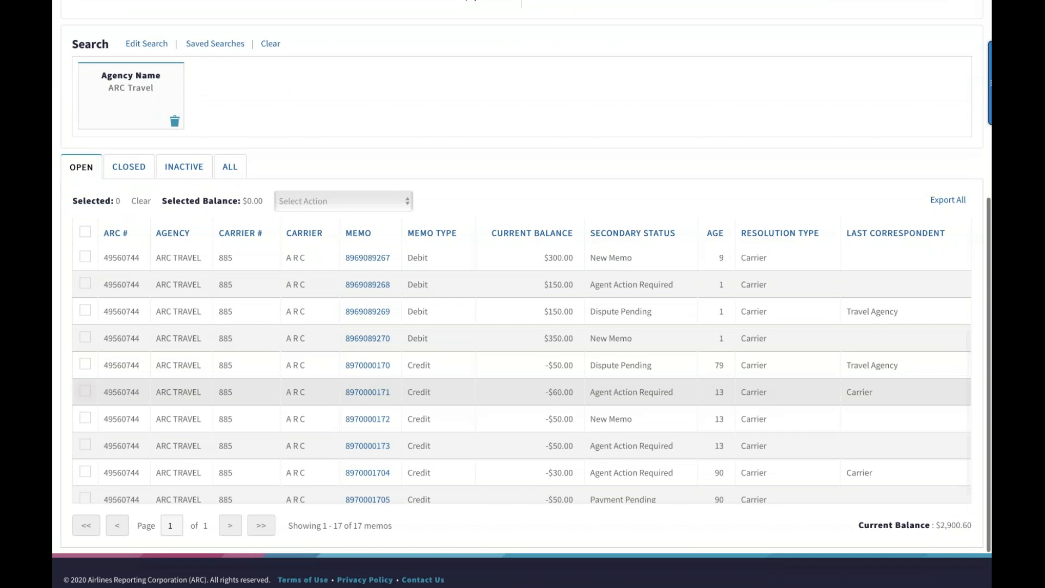
left_click(85, 364)
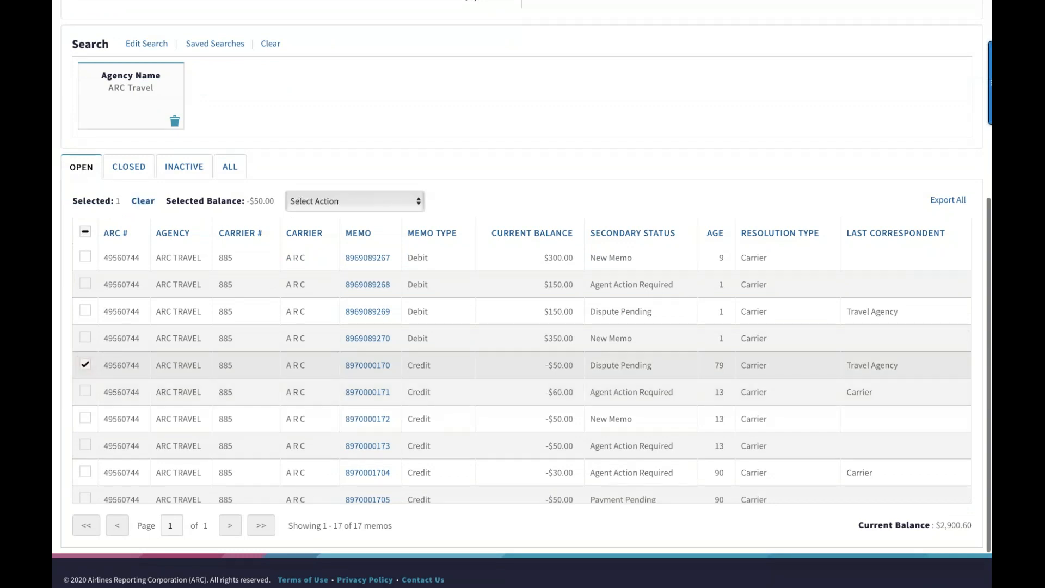
left_click(86, 313)
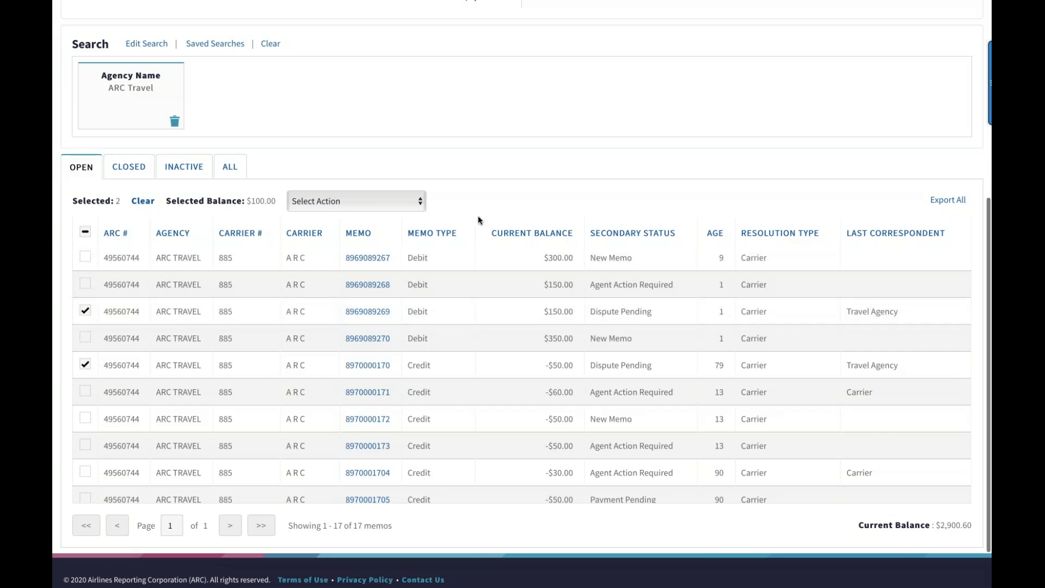
left_click(421, 203)
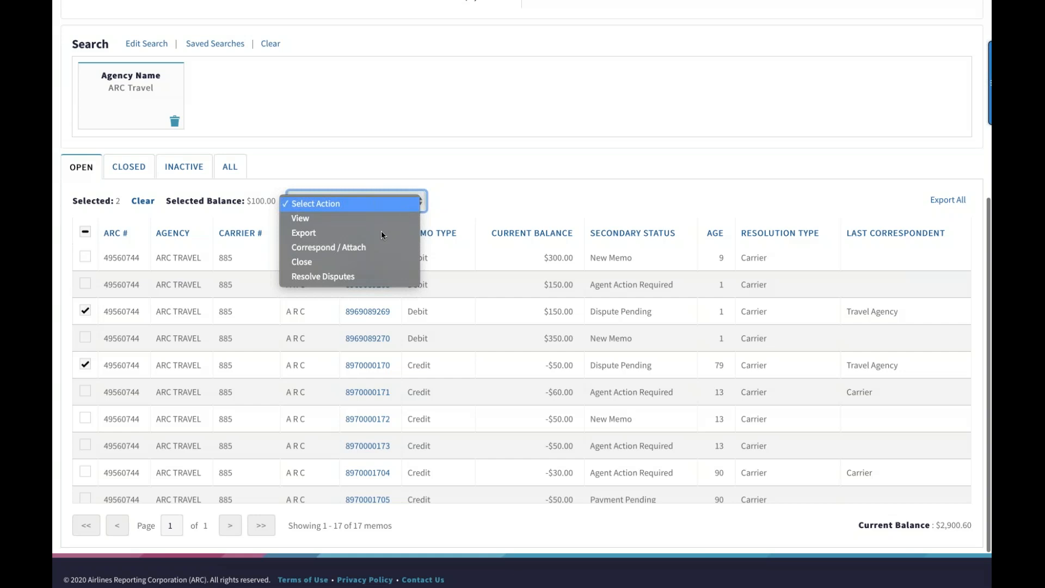
left_click(351, 277)
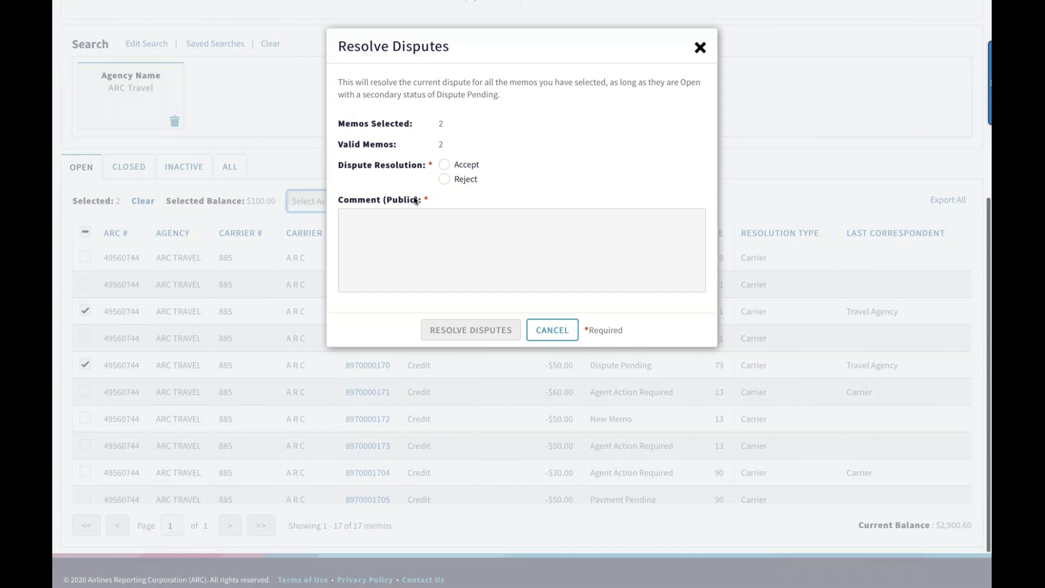
Accept both disputes with the public comment "Your dispute has been accepted", dismiss the summary, and check the memos in the open list
left_click(445, 166)
left_click(395, 222)
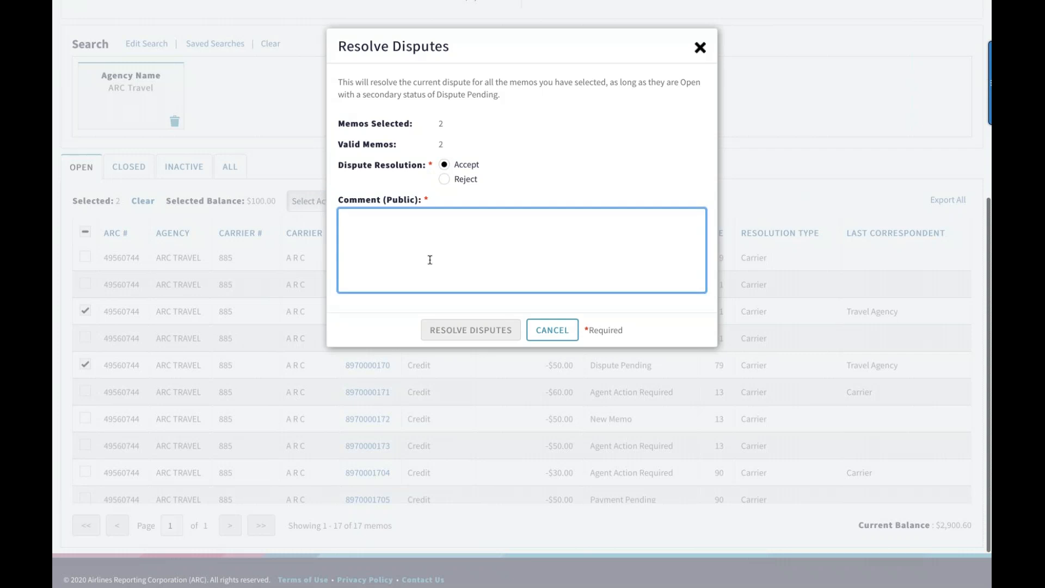
type("Your")
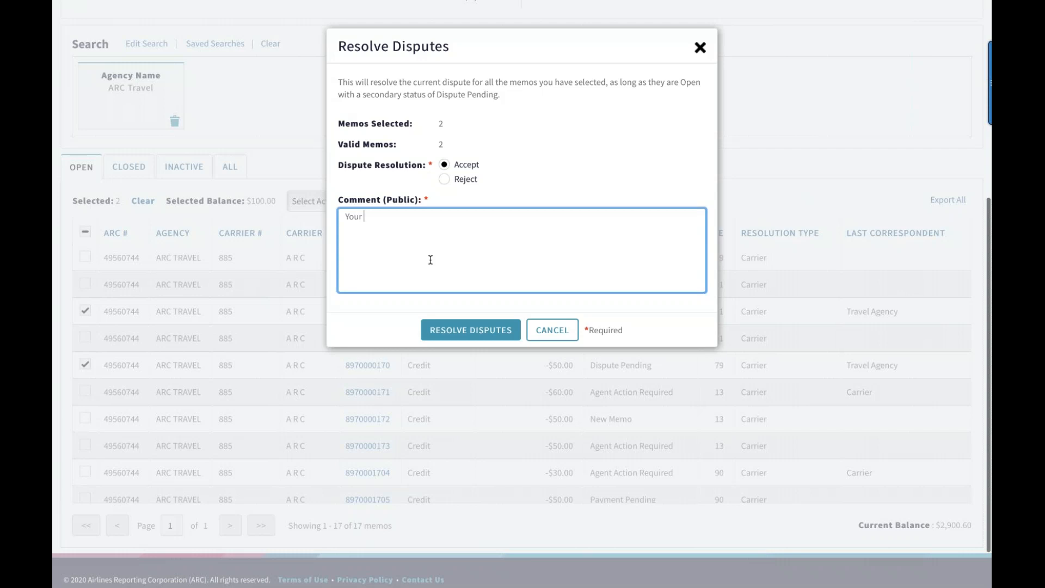
type(" dispute has been accepted")
left_click(482, 337)
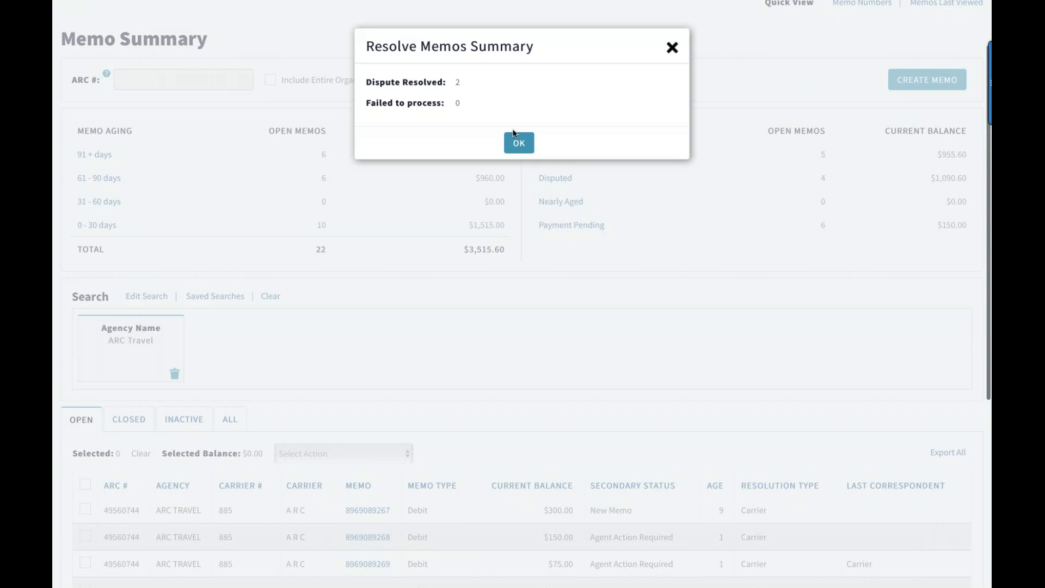
left_click(515, 143)
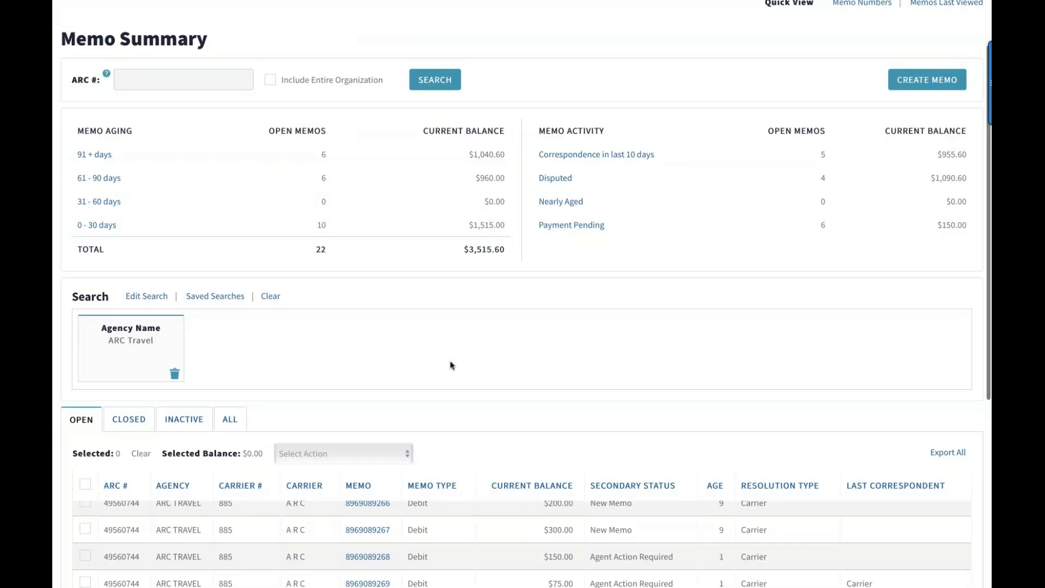
scroll(451, 365, "down", 2)
scroll(450, 364, "down", 1)
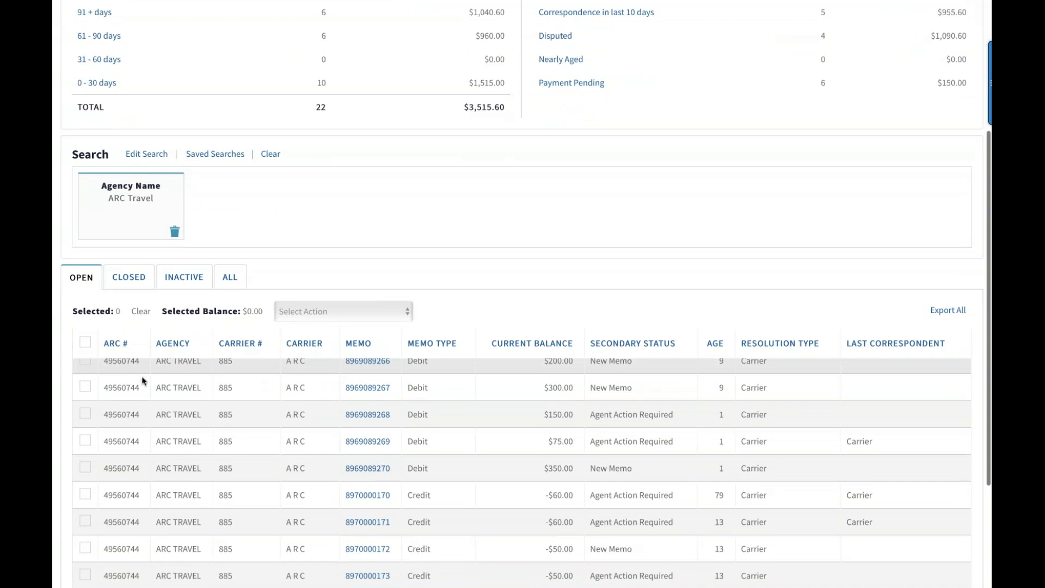
Select the first three open debit memos ($500.00, $340.60 and the first $300.00), view their details, and advance to the second memo
scroll(143, 380, "up", 1)
scroll(143, 380, "up", 3)
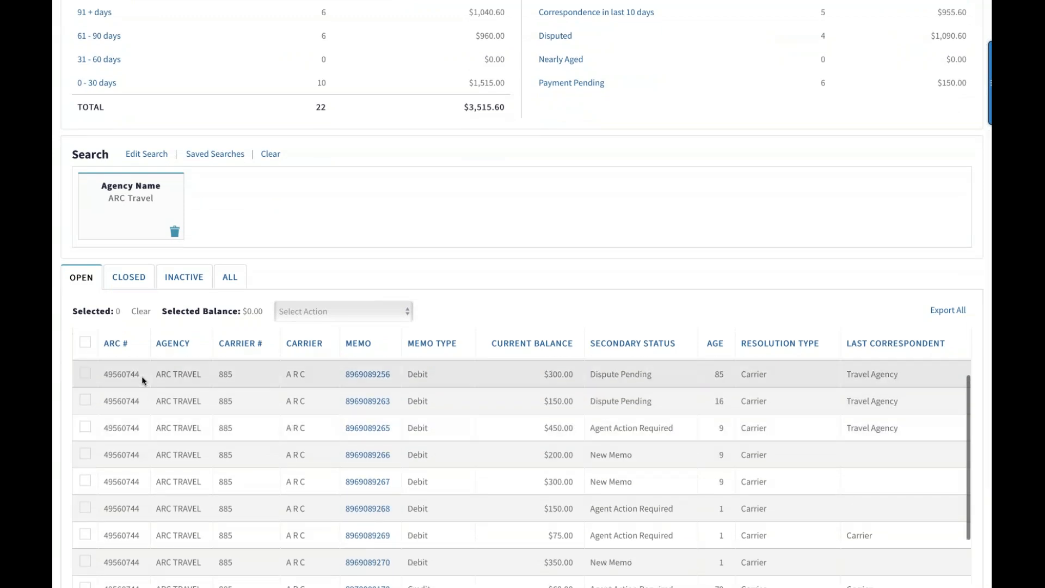
scroll(143, 380, "up", 1)
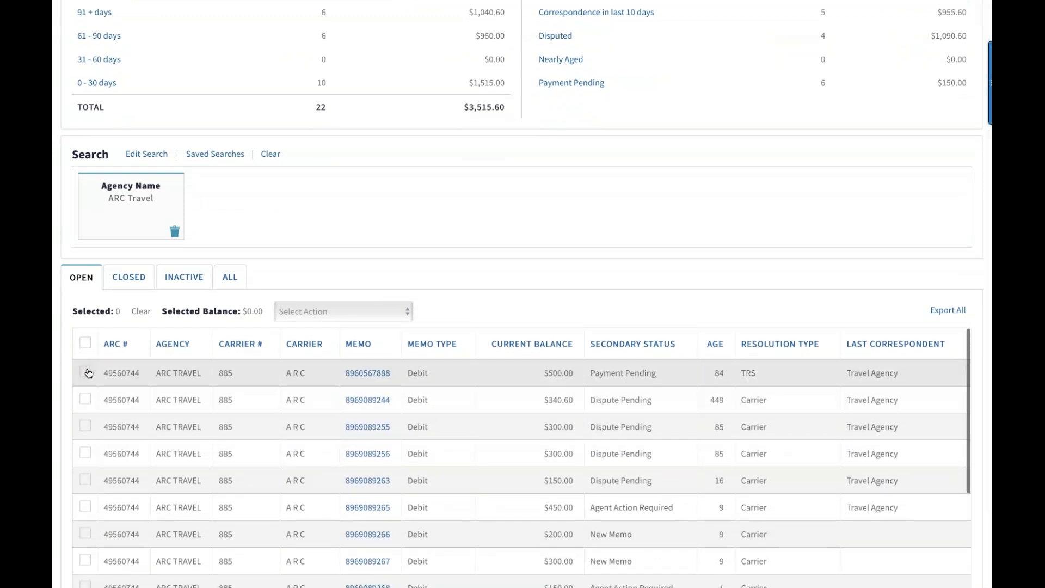
scroll(89, 373, "up", 1)
left_click(85, 392)
left_click(85, 419)
left_click(85, 447)
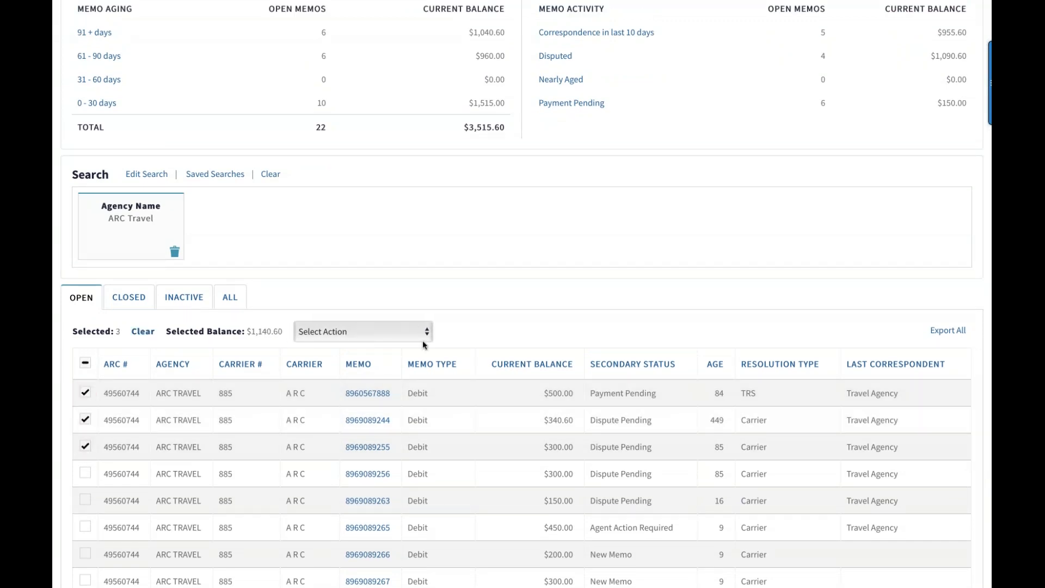
left_click(428, 332)
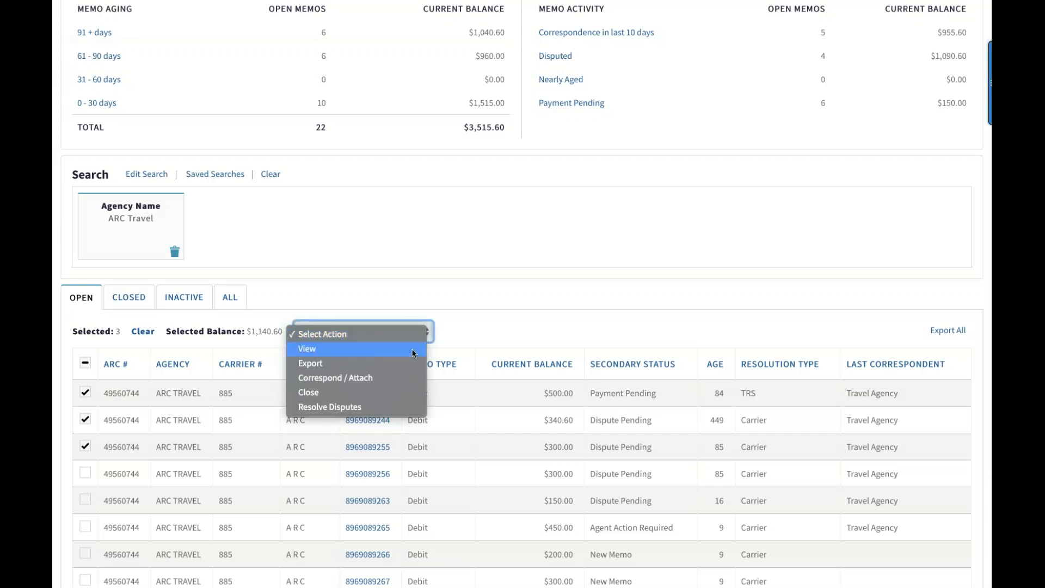
left_click(413, 353)
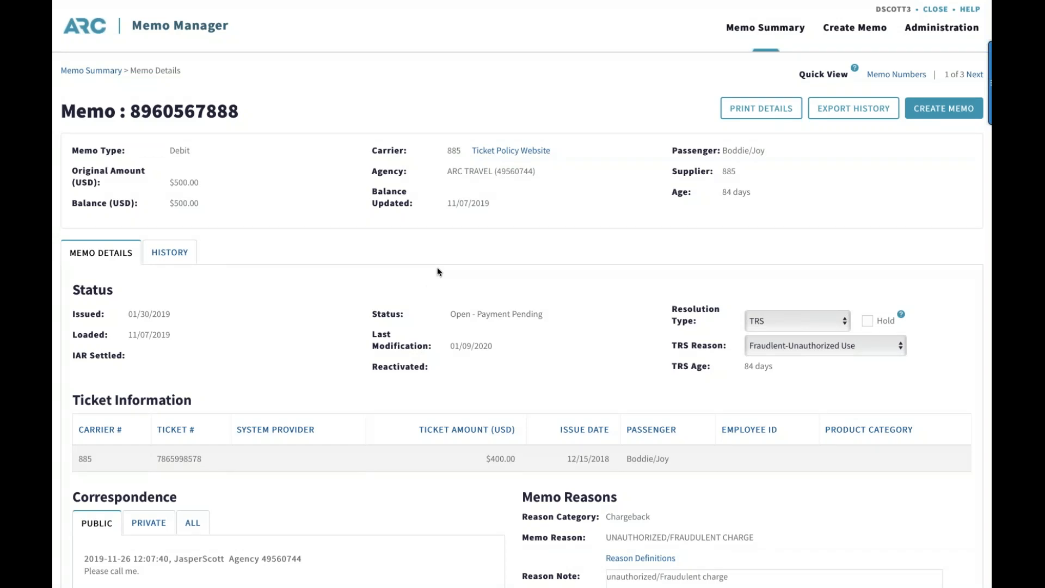
left_click(974, 74)
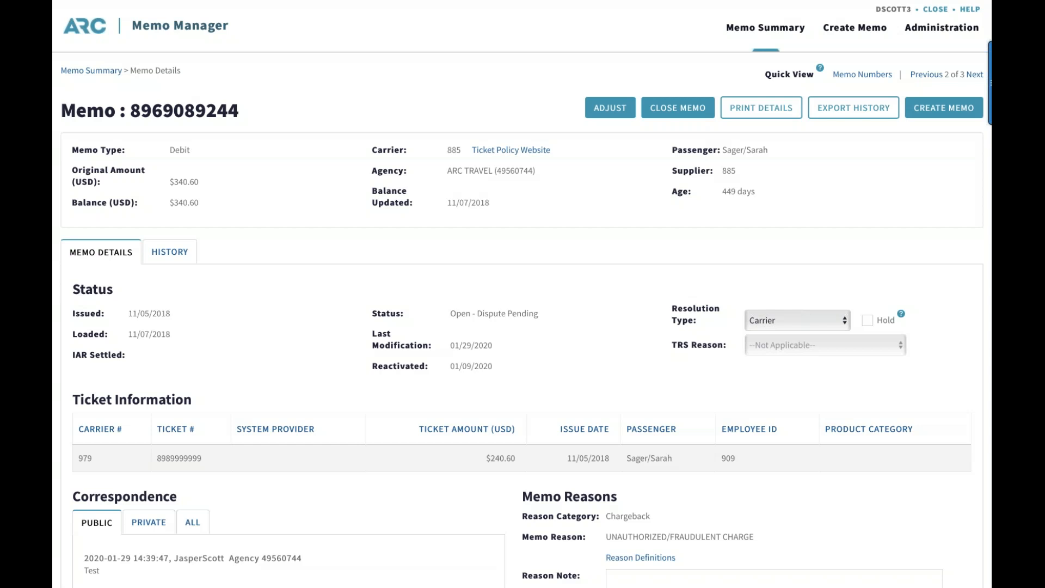
Return to the Memo Summary and deselect the three debit memos in the open list
left_click(101, 71)
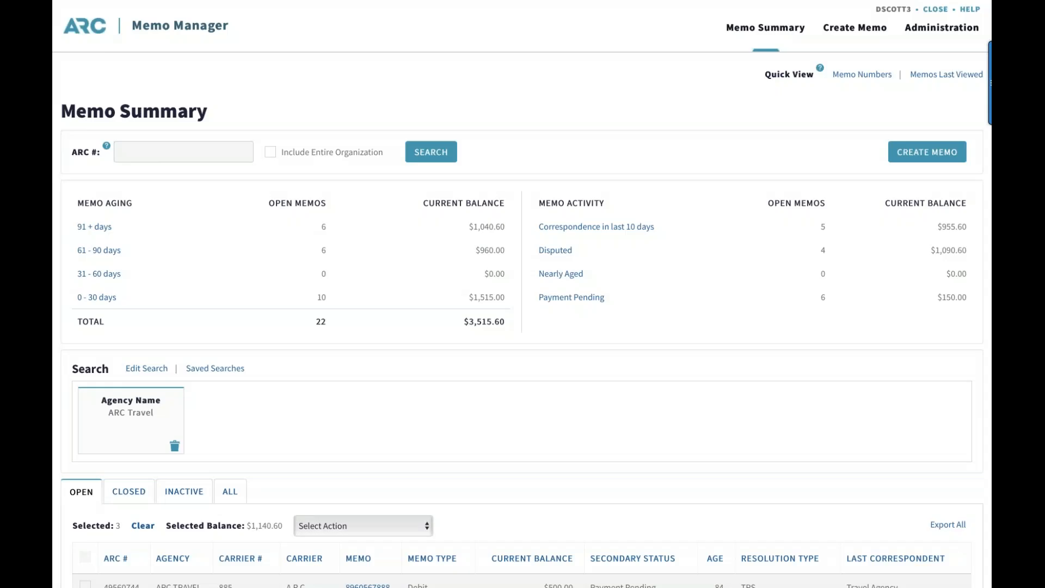
scroll(67, 449, "down", 3)
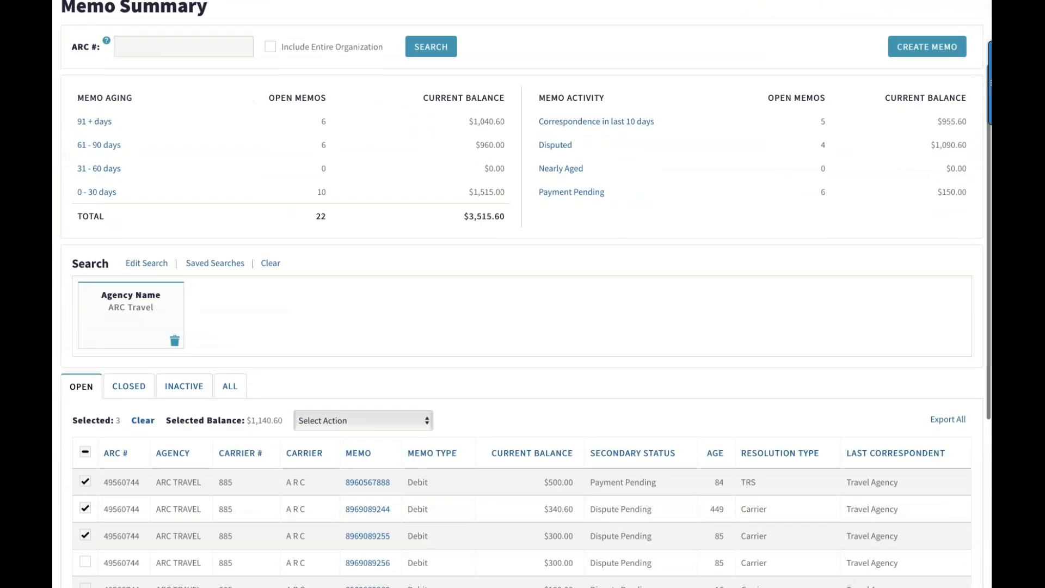
left_click(85, 432)
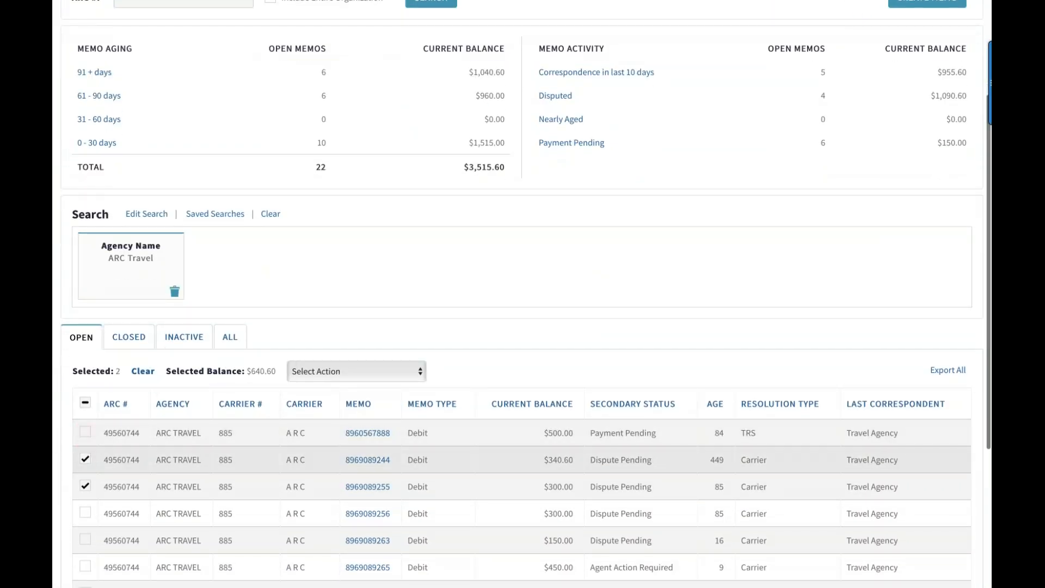
left_click(85, 459)
left_click(86, 490)
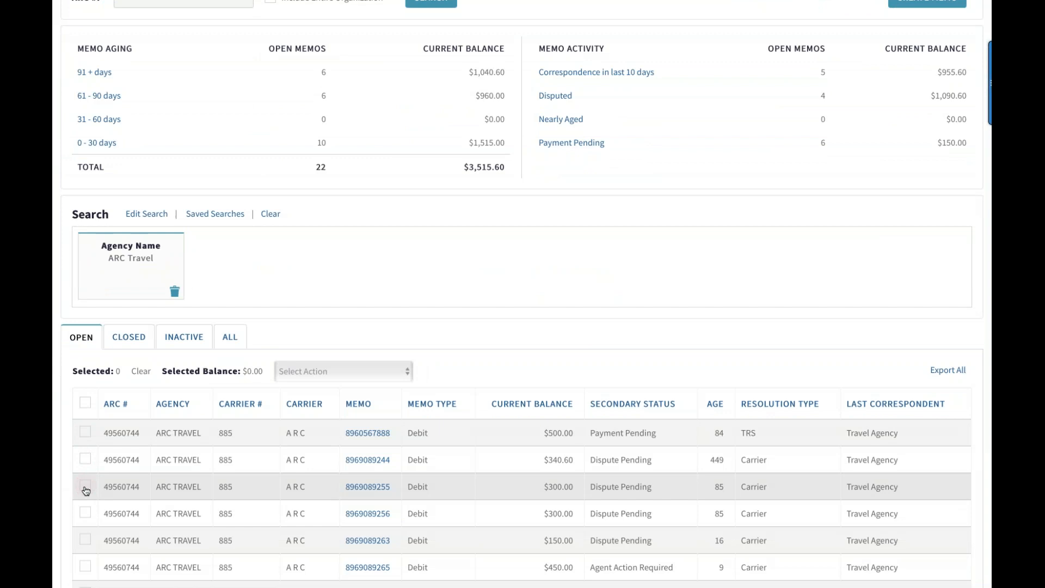
Open the details of the $340.60 Dispute Pending debit memo aged 449 days from the open list
scroll(85, 490, "down", 1)
scroll(381, 468, "up", 1)
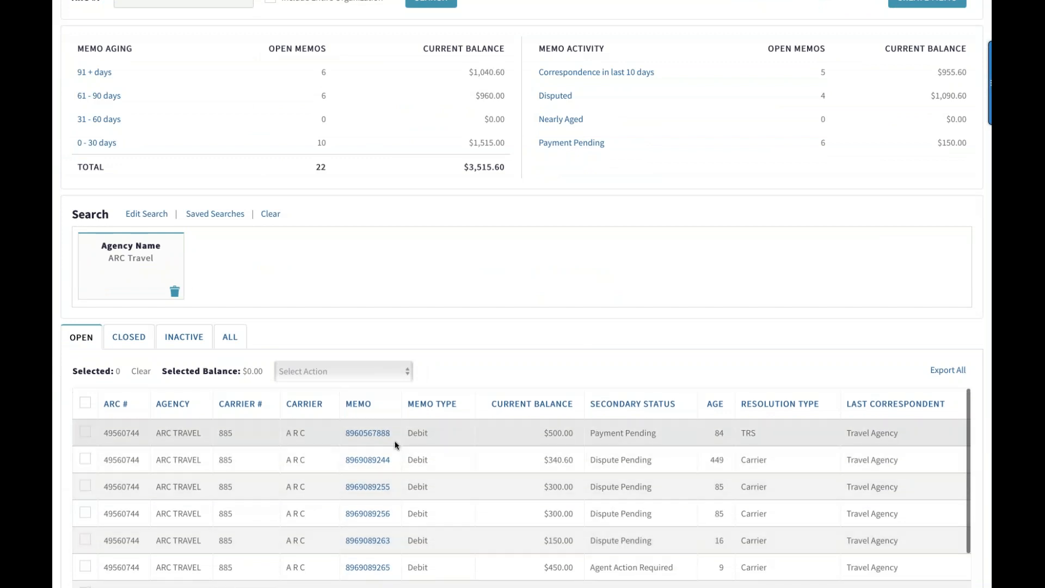
scroll(395, 444, "down", 1)
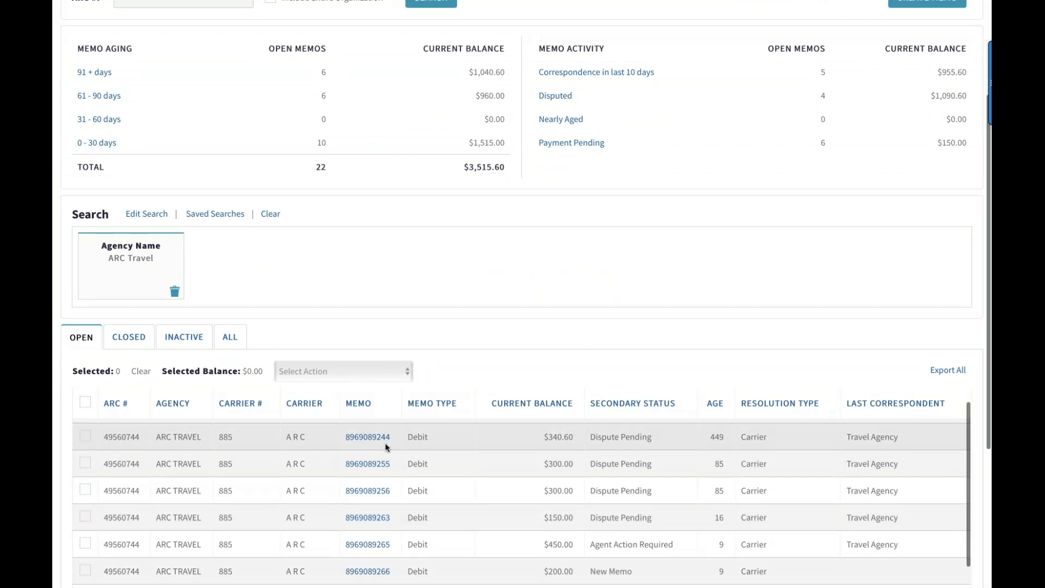
scroll(384, 442, "up", 1)
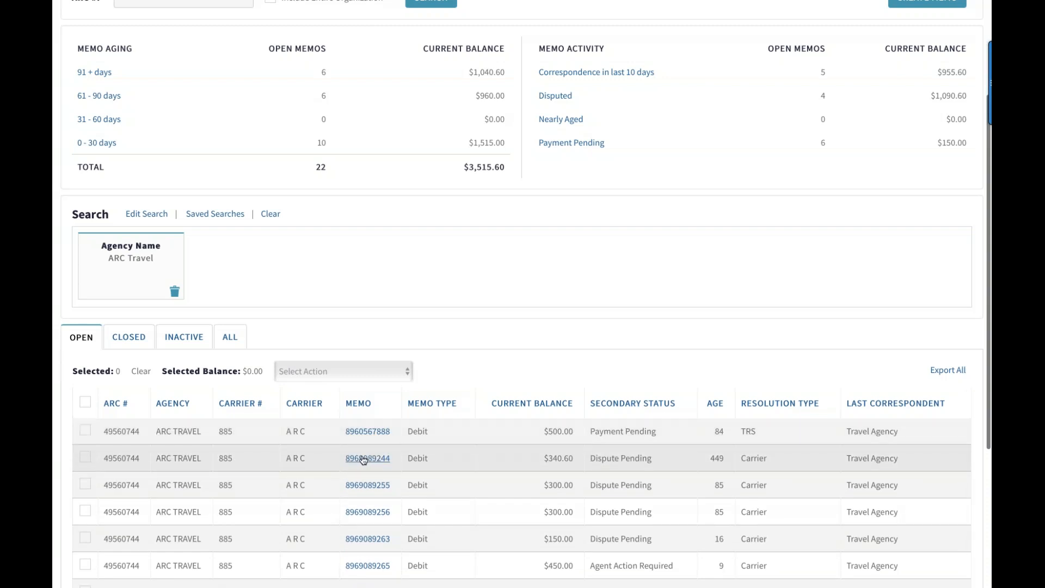
left_click(363, 458)
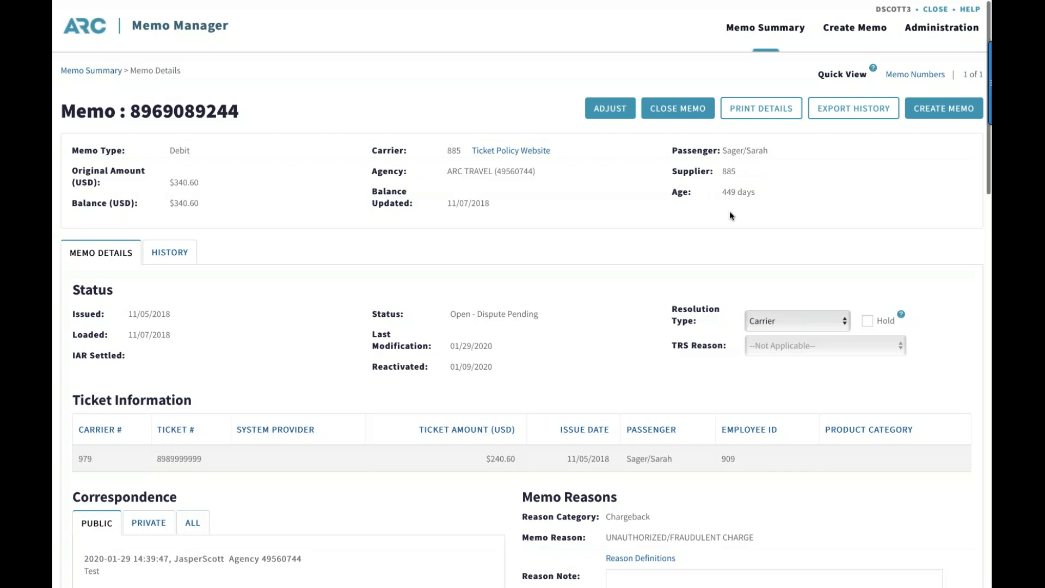
Review the memo's status section and its resolution type options, and set the resolution type to TRS
scroll(536, 278, "down", 1)
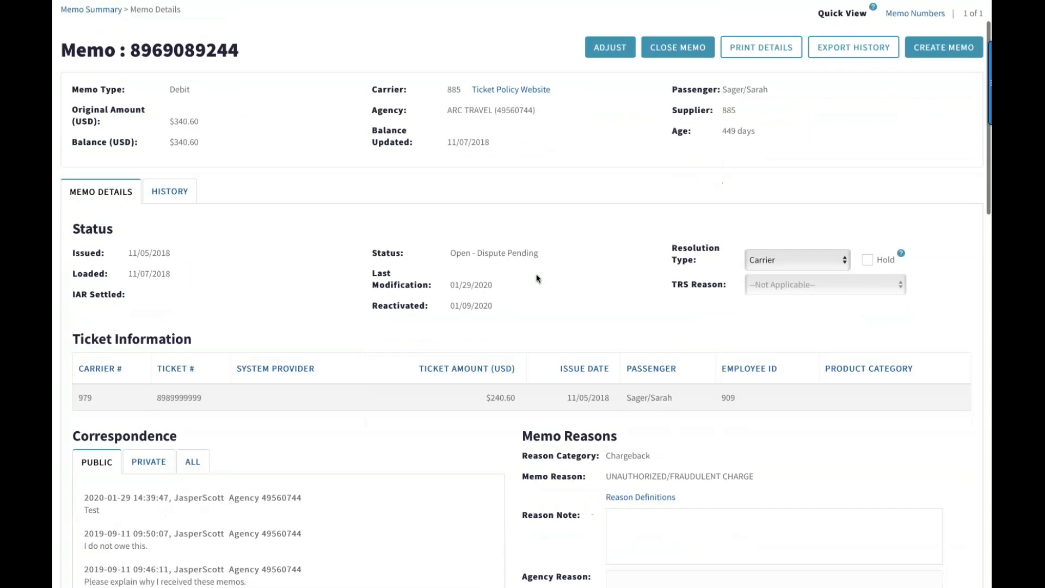
scroll(101, 207, "down", 1)
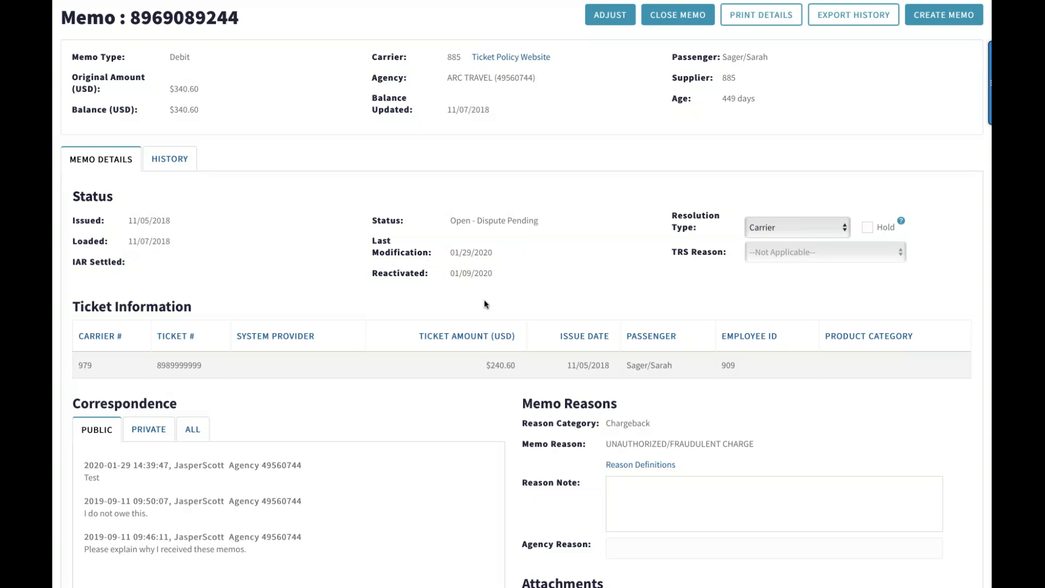
left_click(843, 233)
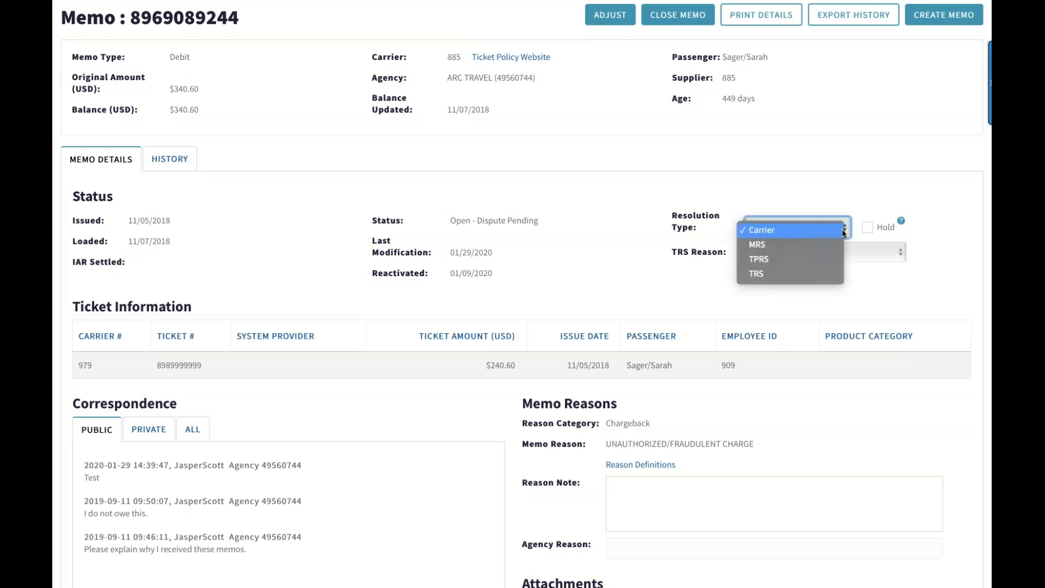
left_click(849, 192)
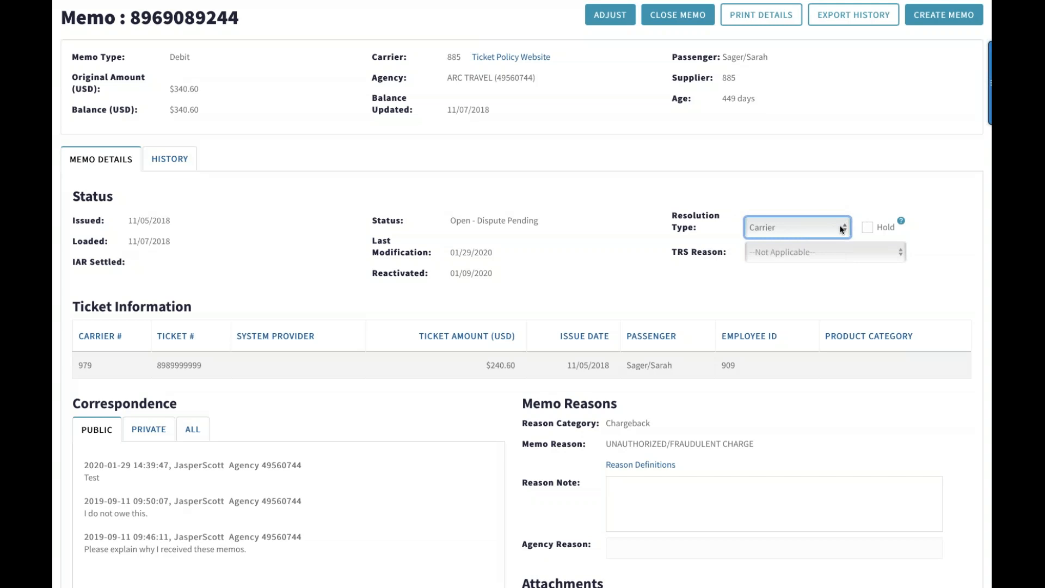
left_click(843, 229)
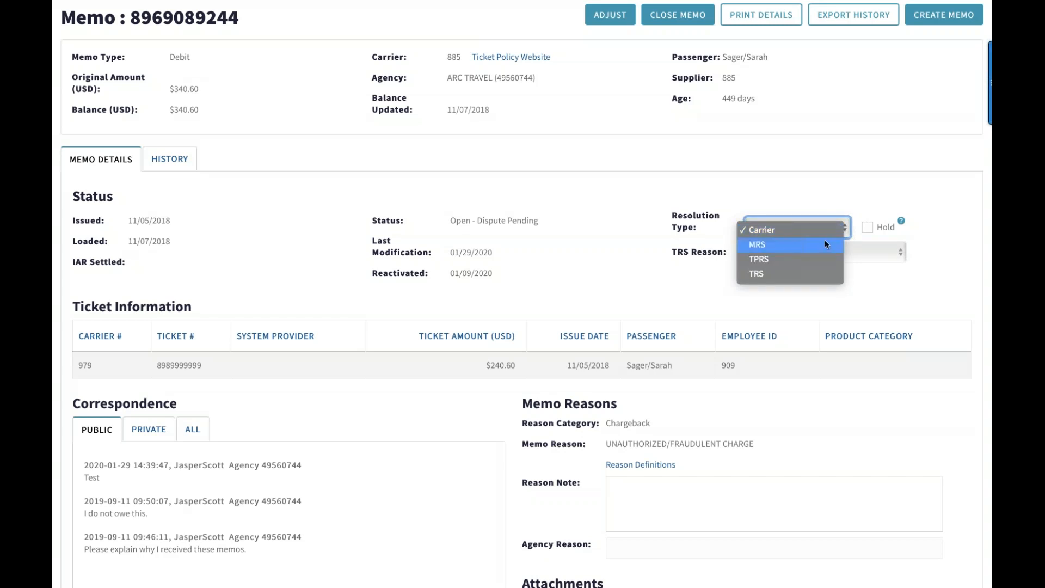
left_click(794, 271)
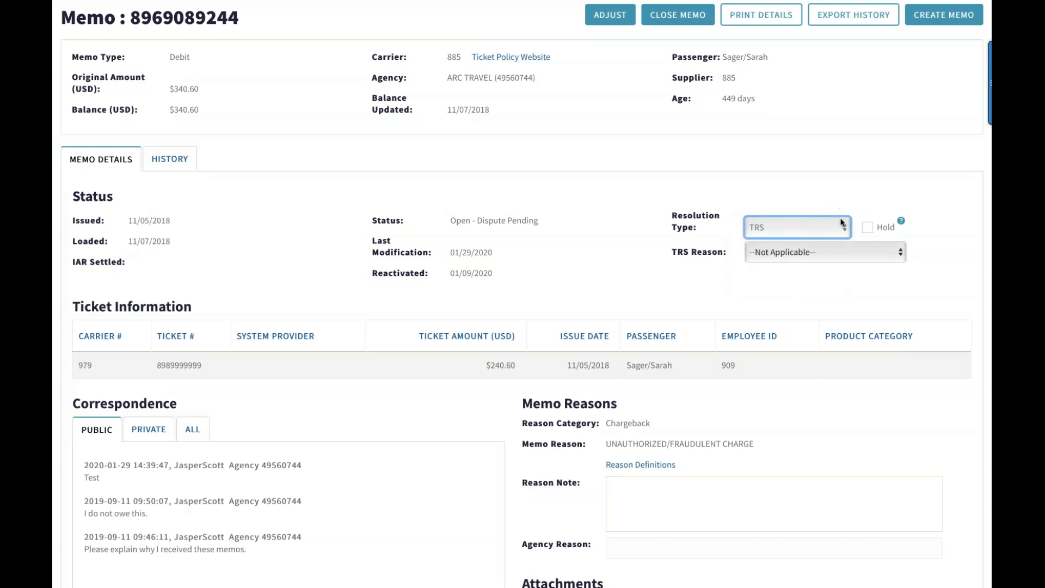
Examine the available TRS reasons and resolution types, leaving both selections as they are
left_click(843, 231)
left_click(843, 231)
left_click(903, 254)
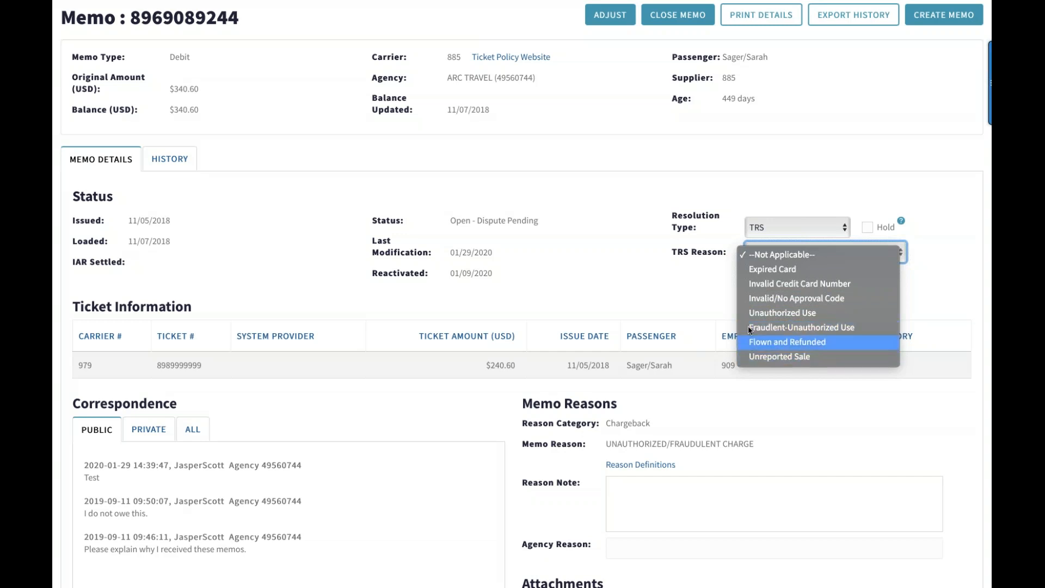
left_click(717, 292)
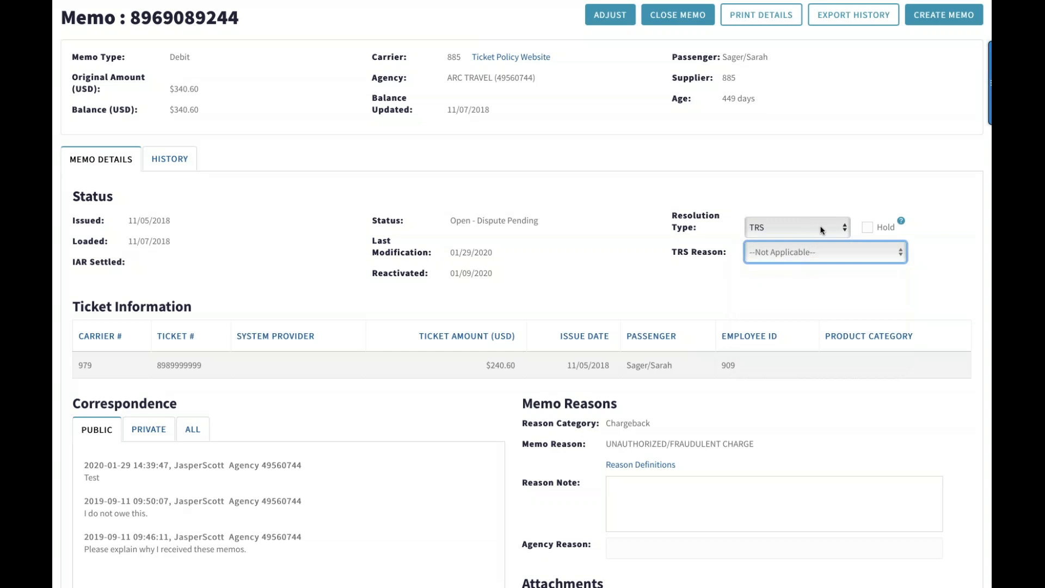
left_click(845, 231)
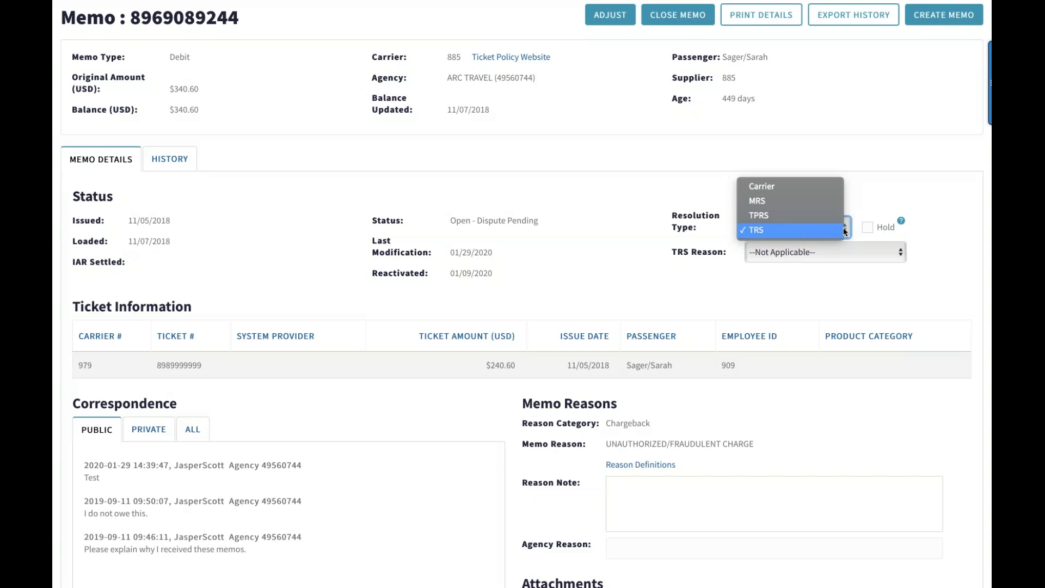
left_click(704, 170)
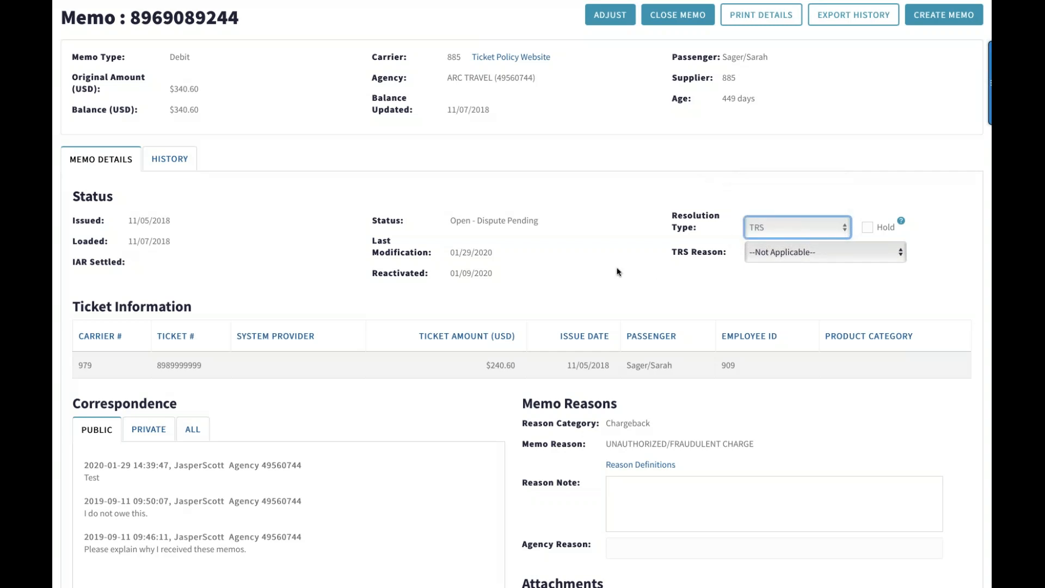
Review the memo's ticket information, and view its private correspondence followed by all correspondence
scroll(618, 271, "down", 3)
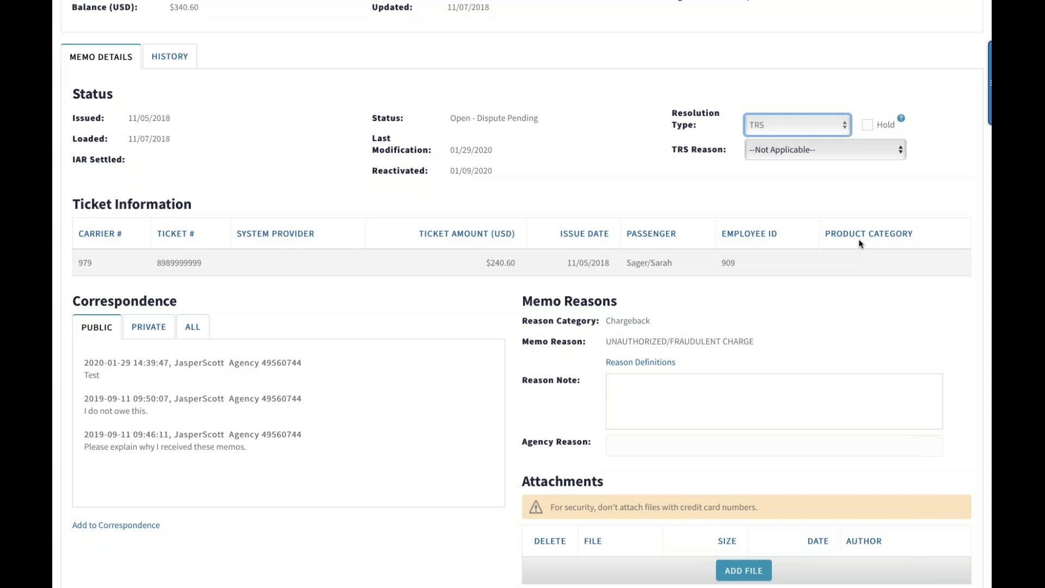
scroll(536, 292, "down", 2)
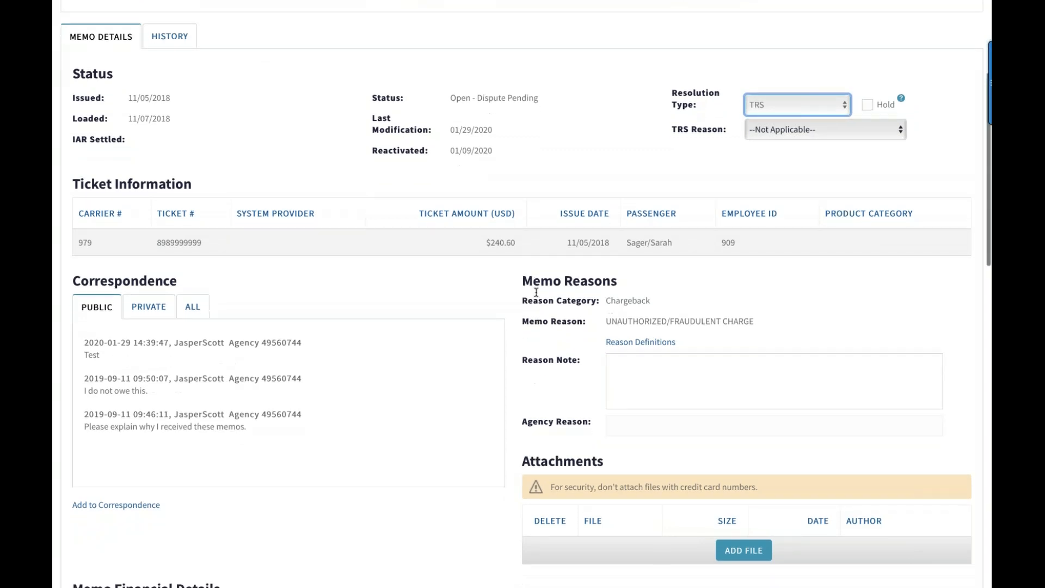
scroll(536, 293, "down", 3)
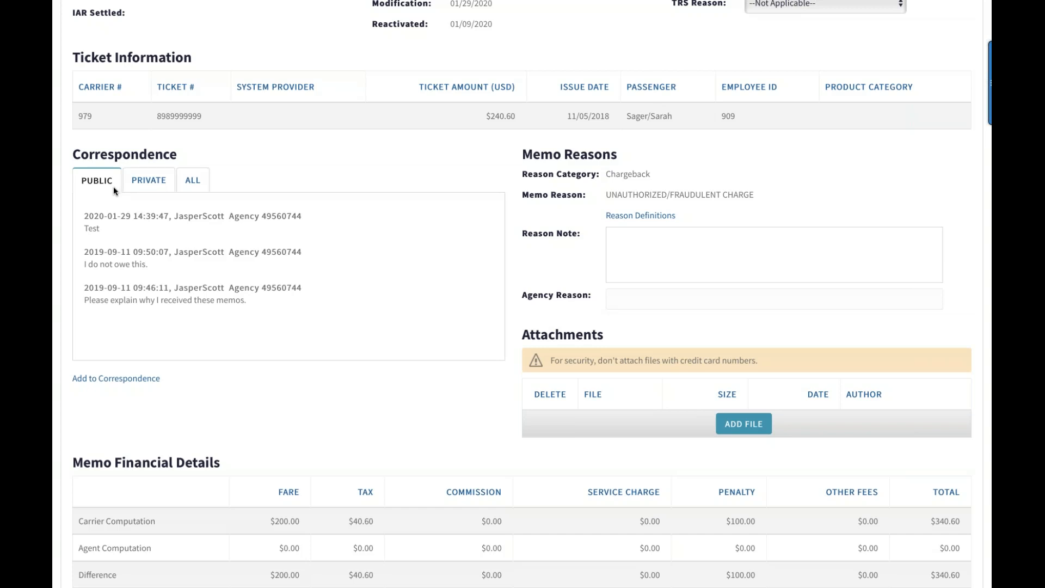
left_click(132, 187)
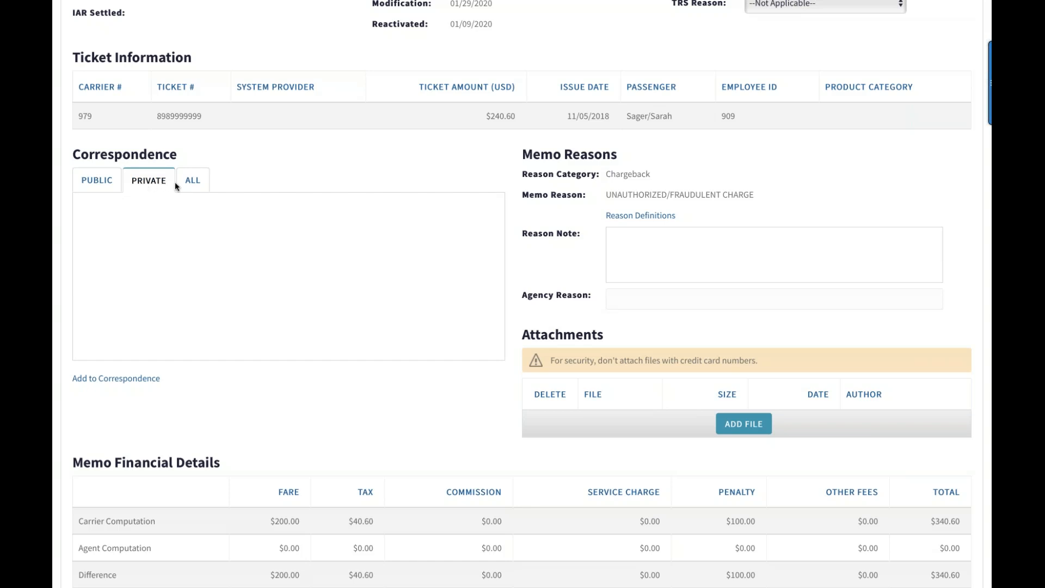
left_click(190, 181)
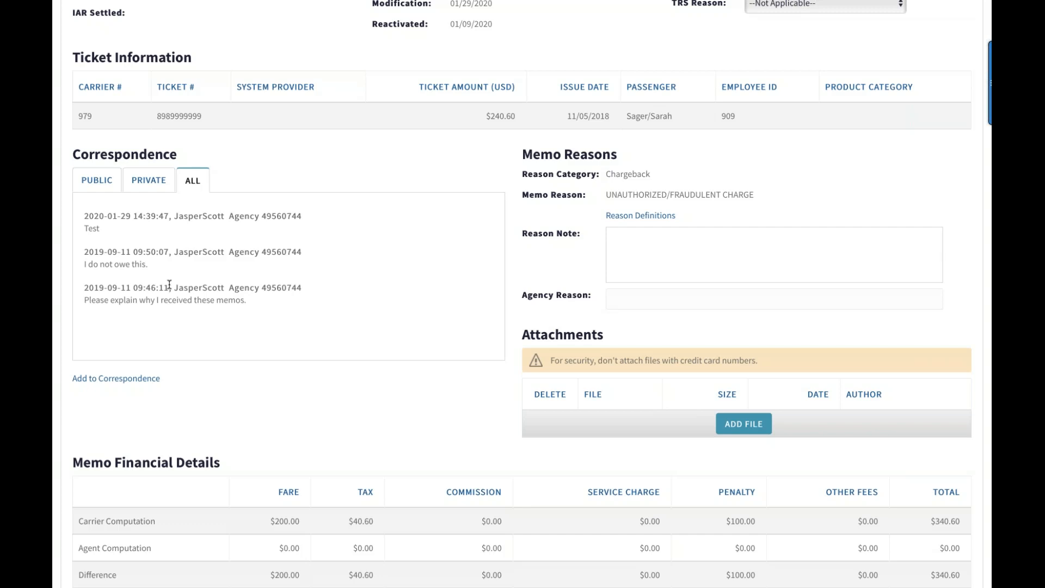
Add the public comment "Please pay immediately" to the memo's correspondence, dismiss the confirmation, and view the public correspondence
left_click(119, 384)
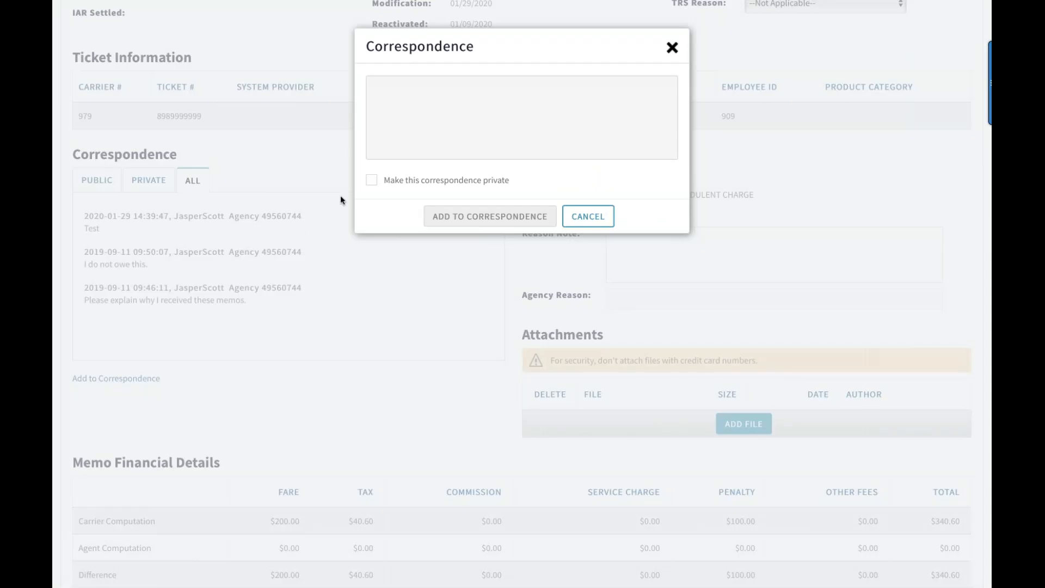
left_click(393, 89)
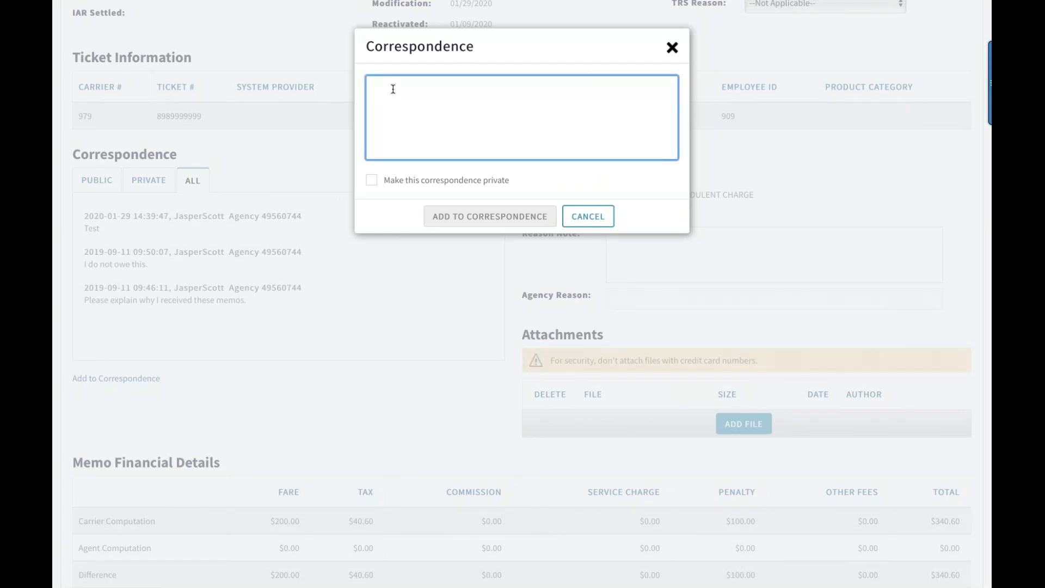
type("Please p")
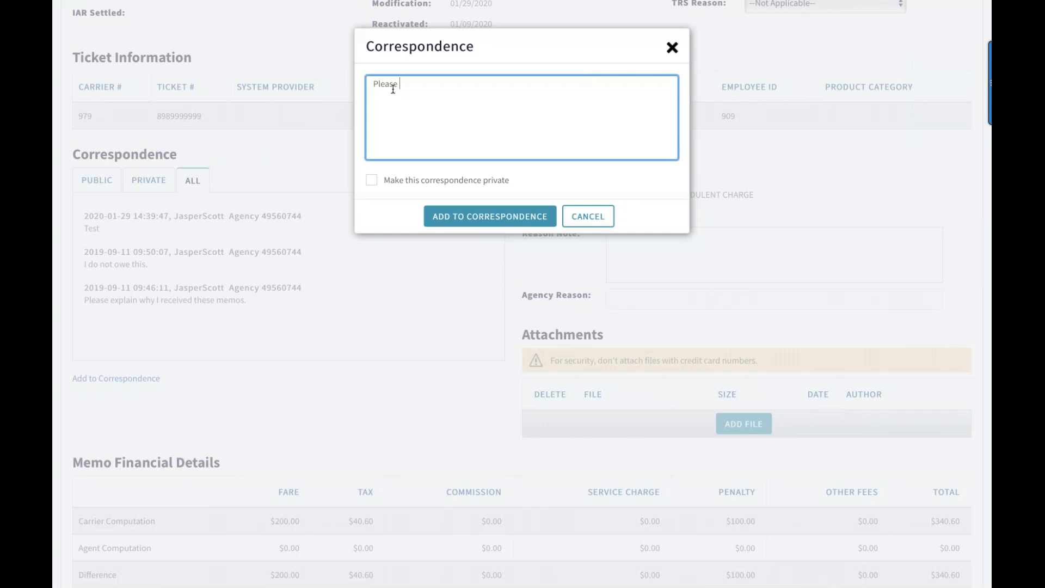
type("ay immediately")
left_click(451, 218)
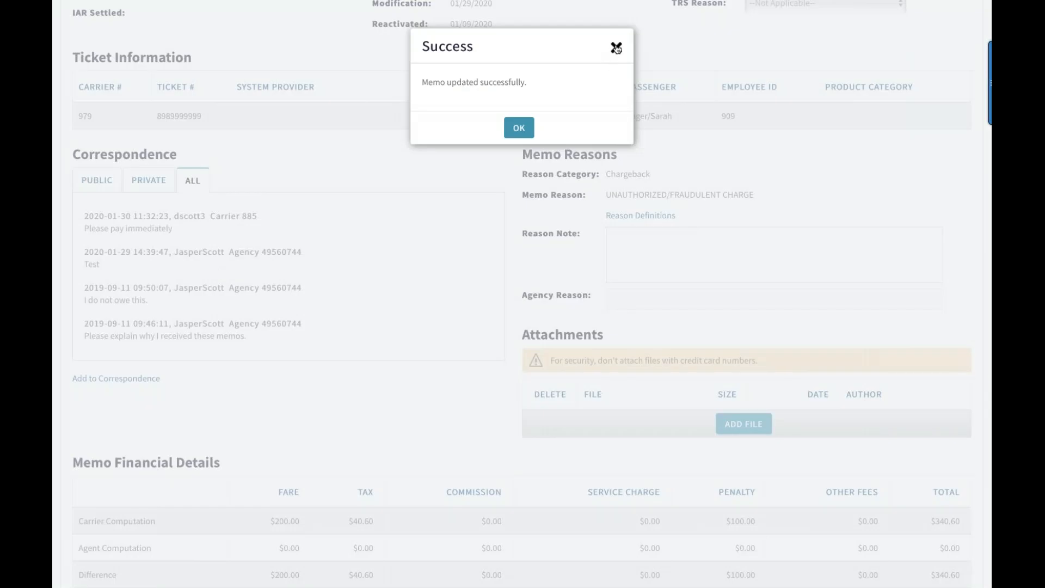
left_click(616, 48)
left_click(97, 181)
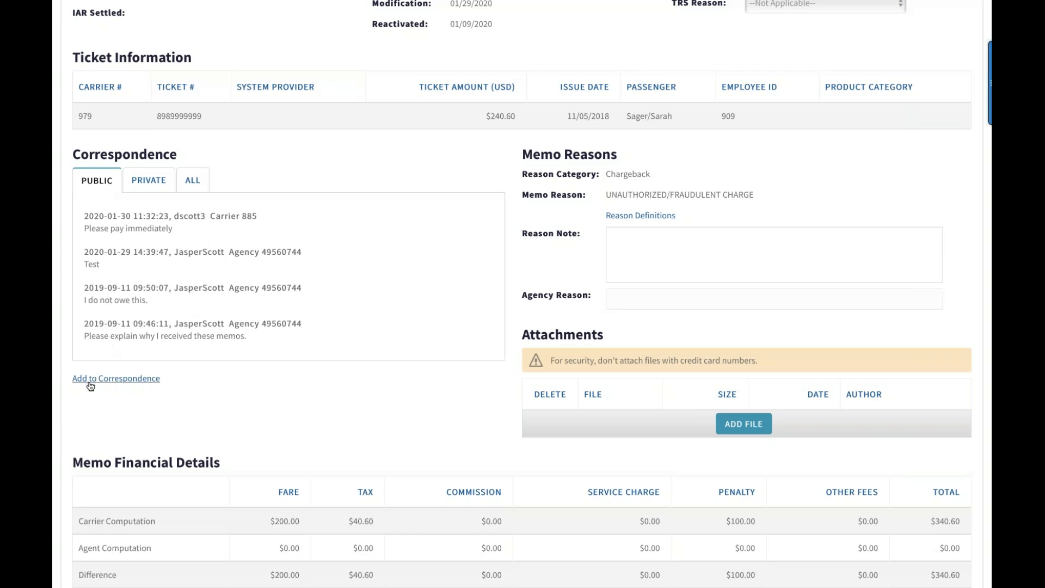
Add a private correspondence comment, the colleague's first name followed by ", please contact the agency", dismiss the confirmation, and view the private correspondence
left_click(89, 382)
left_click(388, 96)
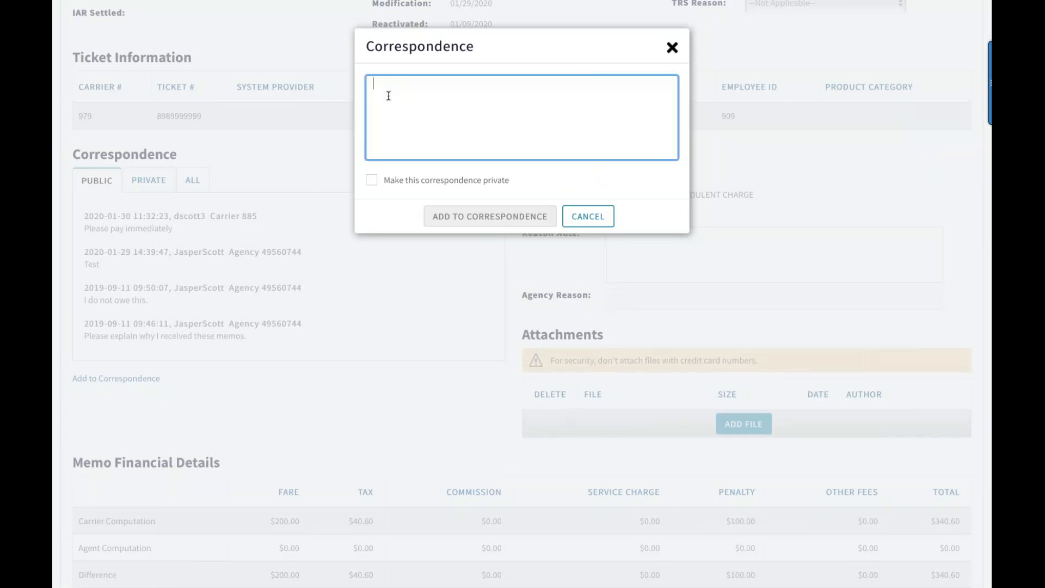
type("S")
key("BackSpace")
type("Sarah, ")
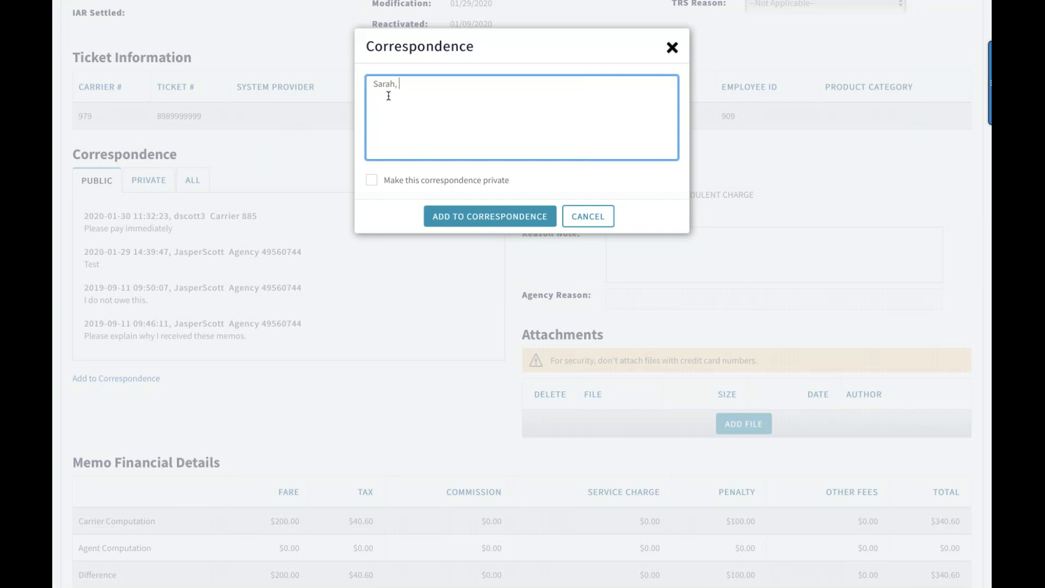
type("please contact the agency")
left_click(373, 180)
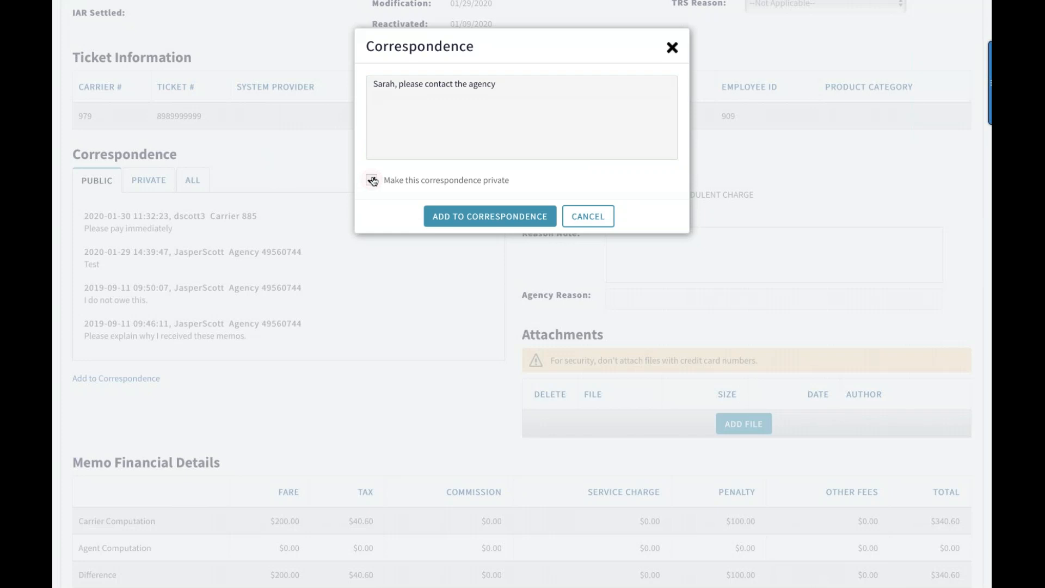
left_click(500, 222)
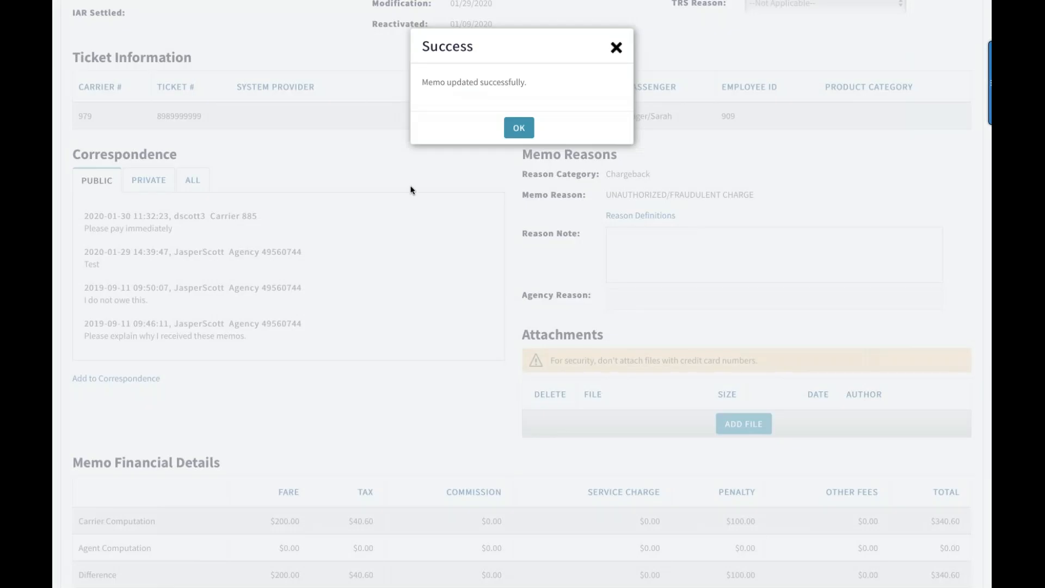
left_click(618, 47)
left_click(149, 180)
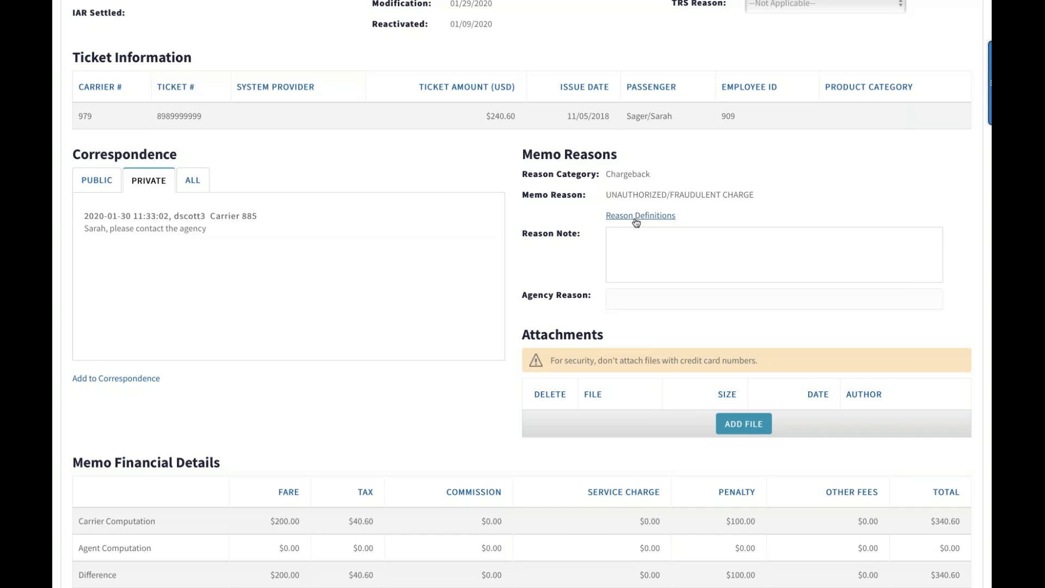
Try to attach the PDF AMM (Jan20)Airline from the Webinars folder to the memo, and dismiss the upload message
scroll(612, 339, "down", 3)
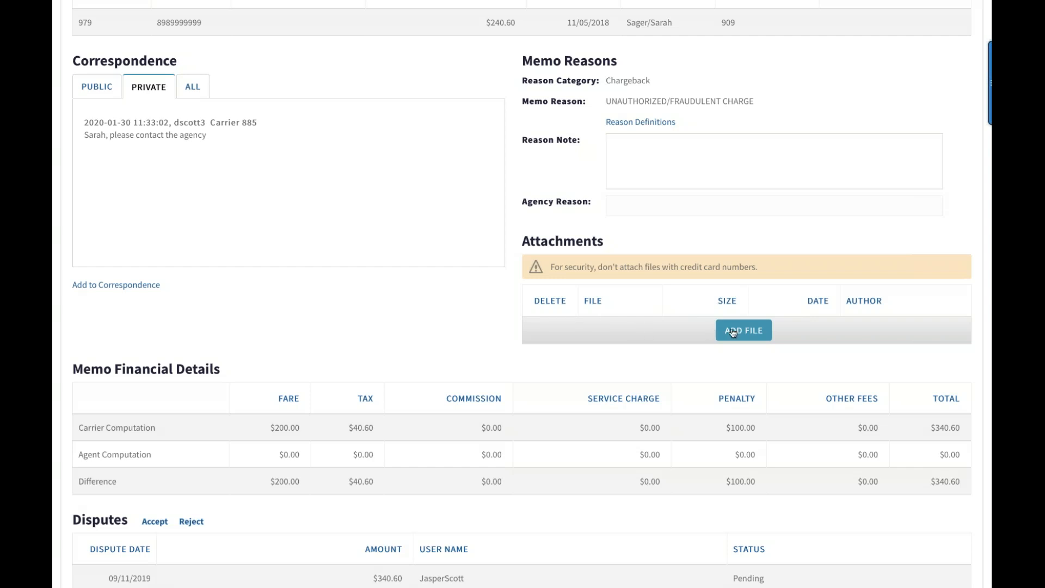
left_click(733, 332)
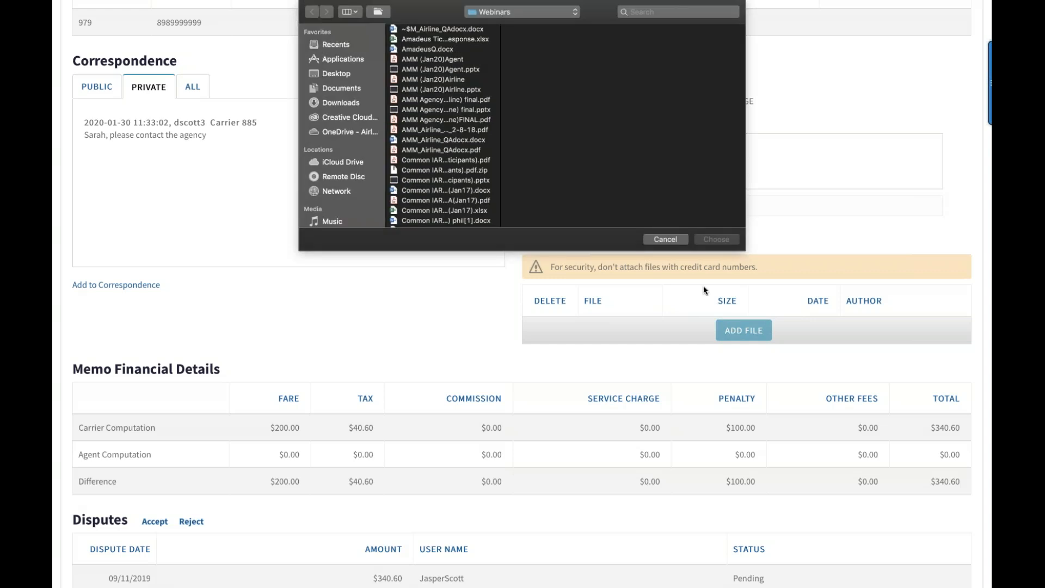
left_click(444, 71)
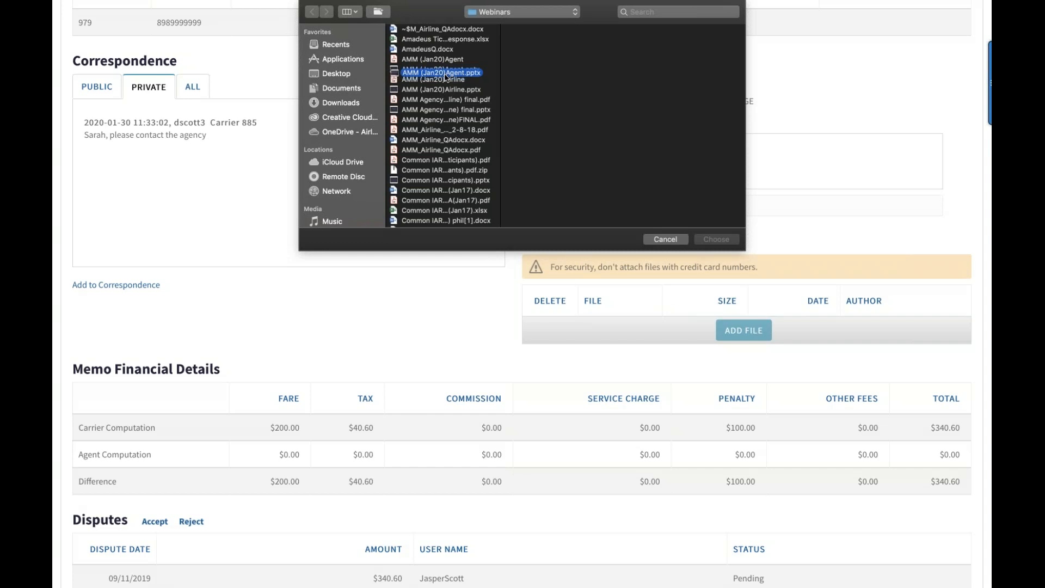
left_click(440, 81)
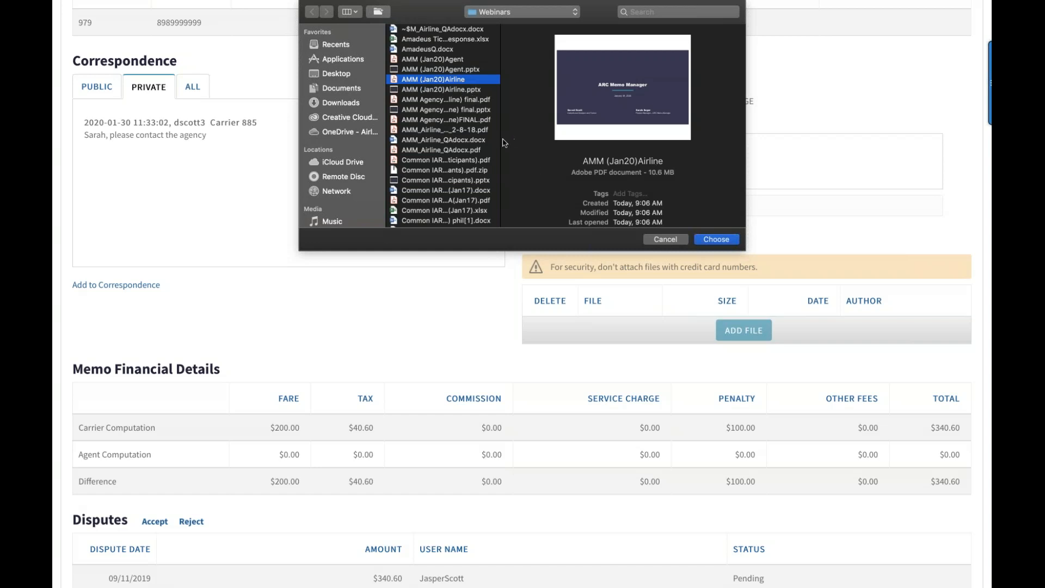
left_click(727, 242)
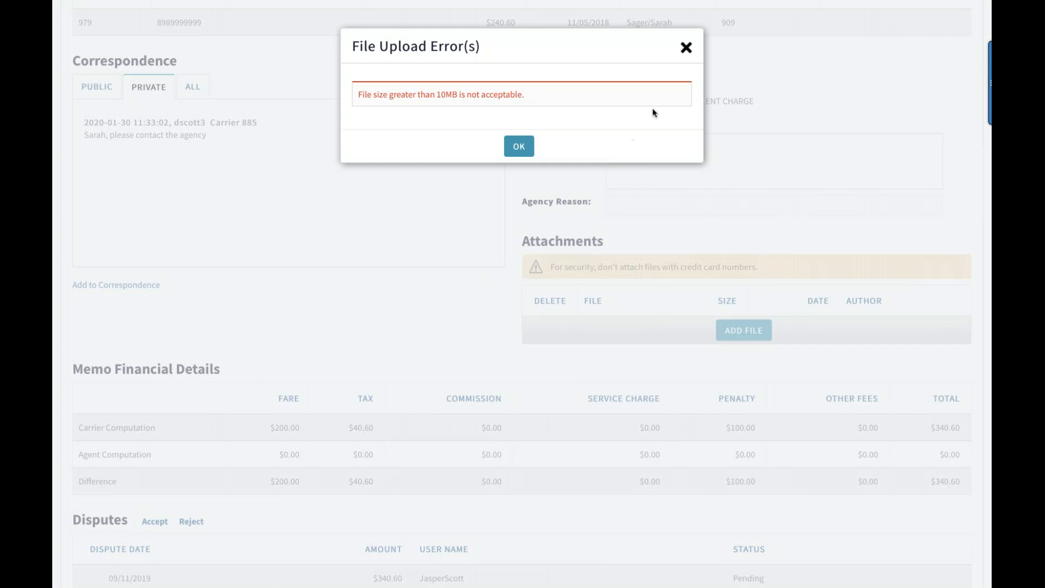
left_click(686, 48)
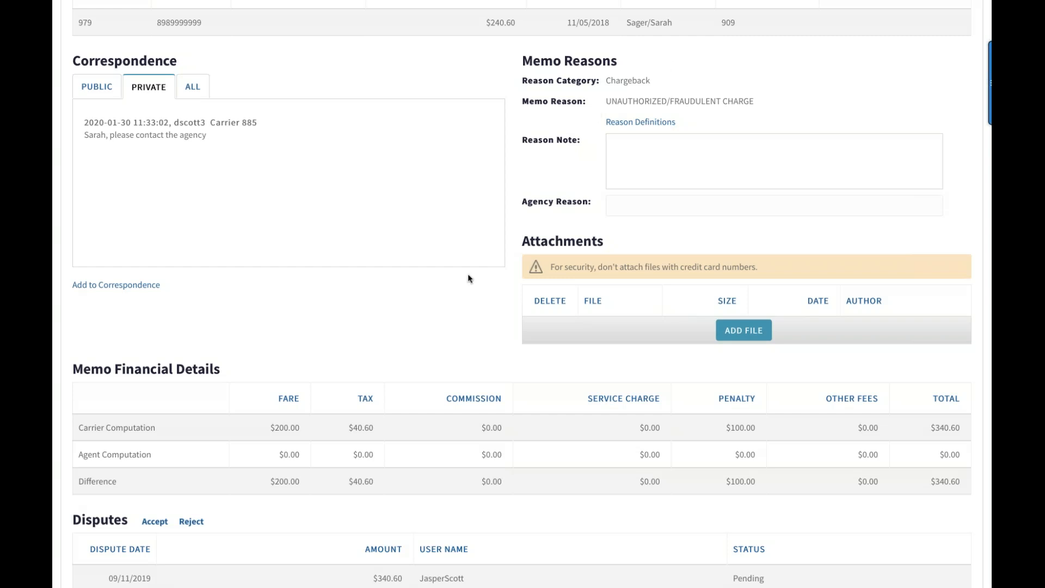
Examine the memo's financial details against its original amount and balance, and look over the disputes, entity-specific information and payments
scroll(469, 277, "down", 3)
scroll(468, 273, "down", 1)
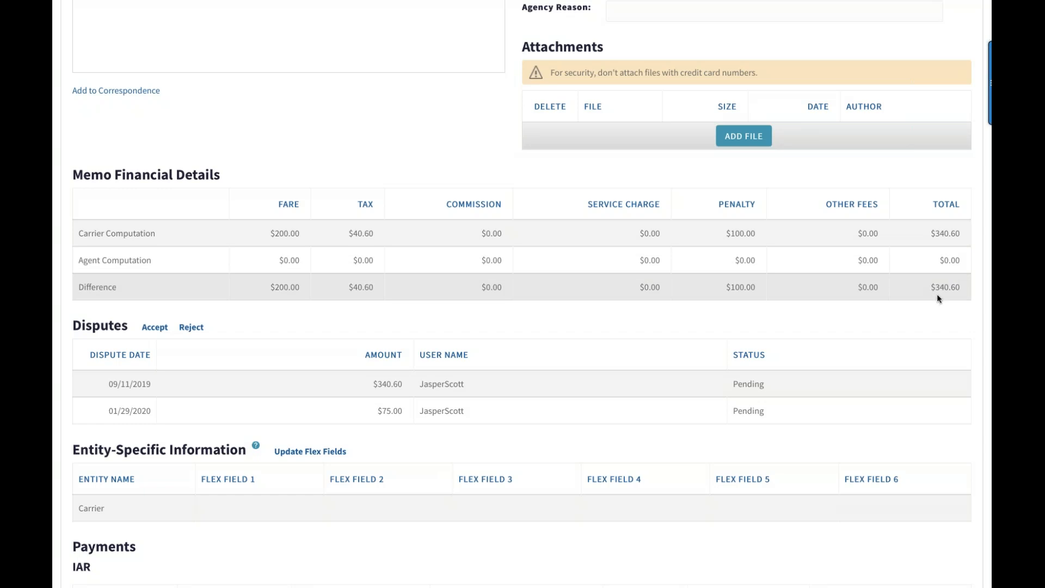
scroll(936, 291, "up", 10)
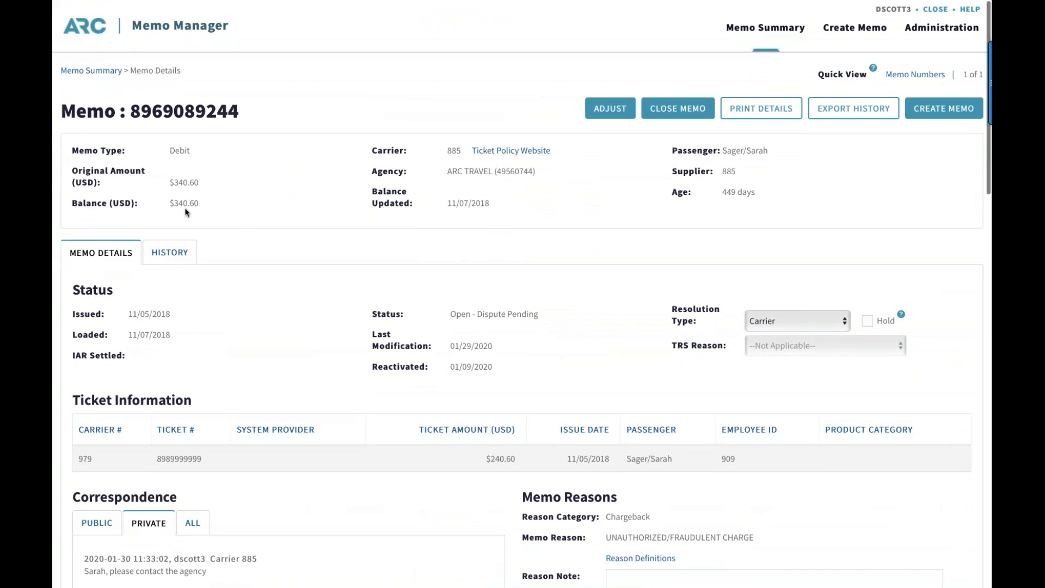
scroll(522, 289, "down", 10)
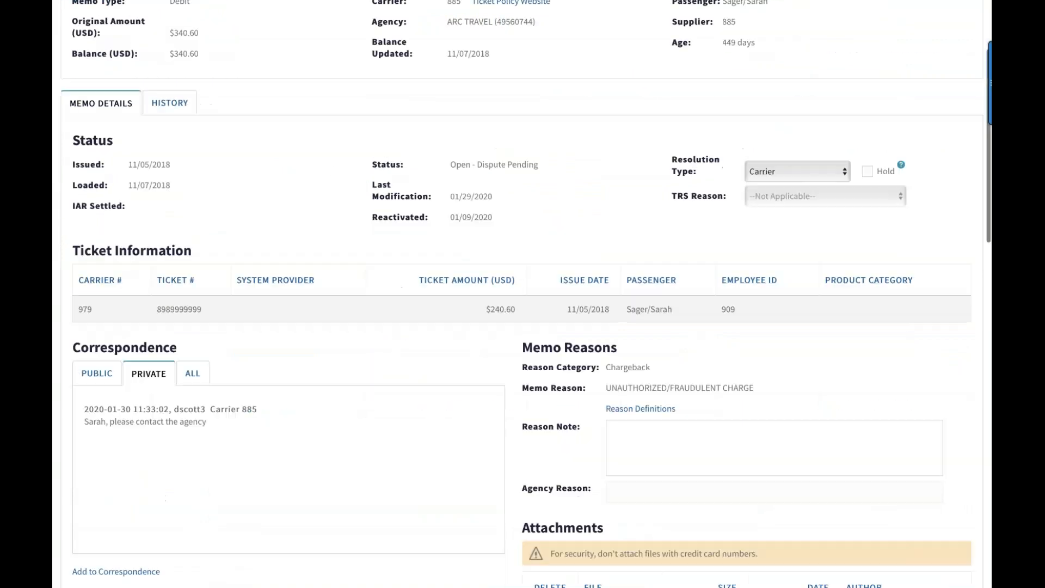
scroll(175, 180, "down", 3)
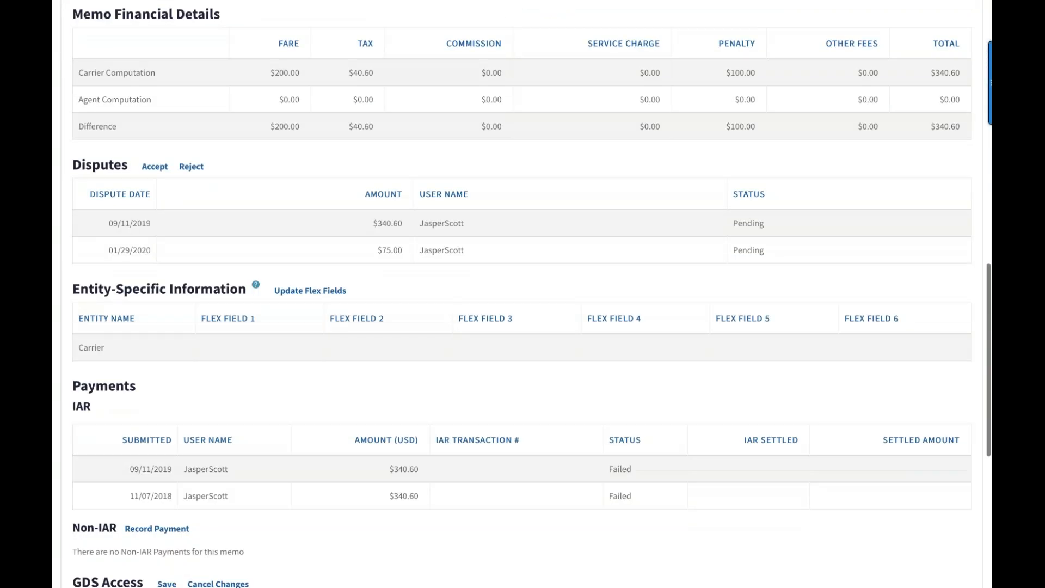
Reject the memo's 09/11/2019 dispute with the public comment "Please pay this memo." and dismiss the confirmation
scroll(175, 180, "up", 1)
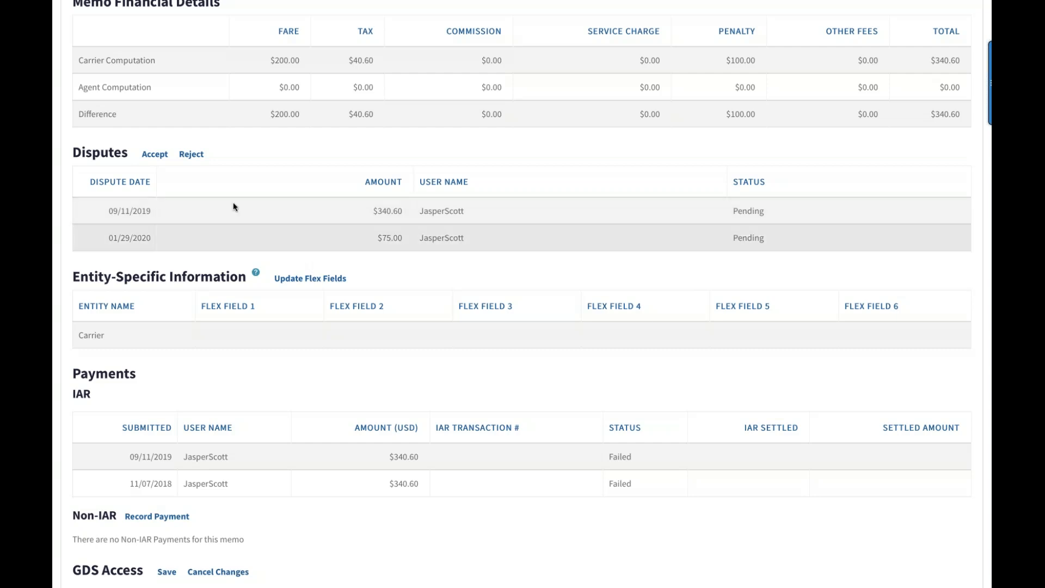
left_click(192, 156)
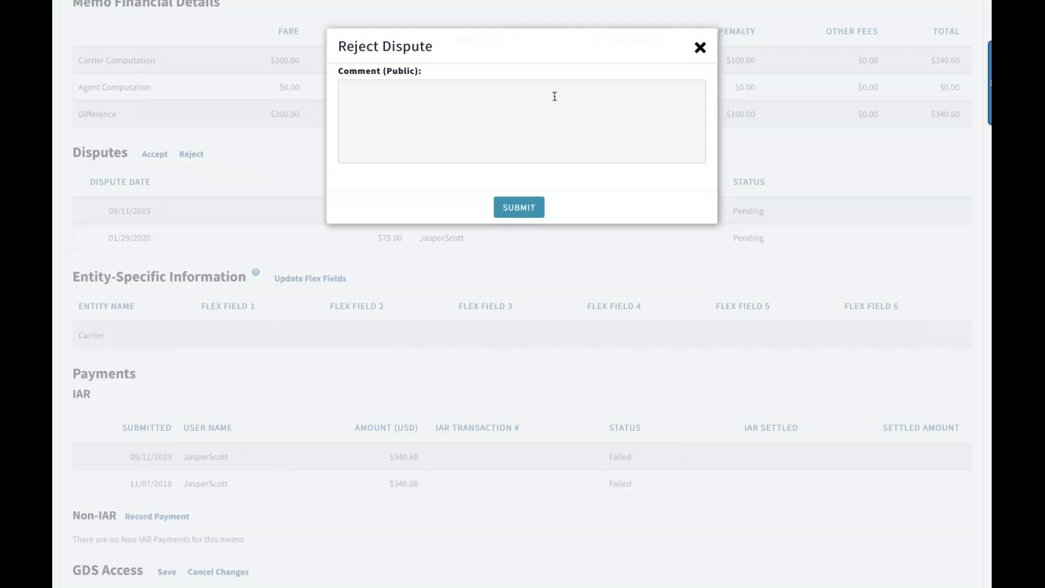
left_click(382, 102)
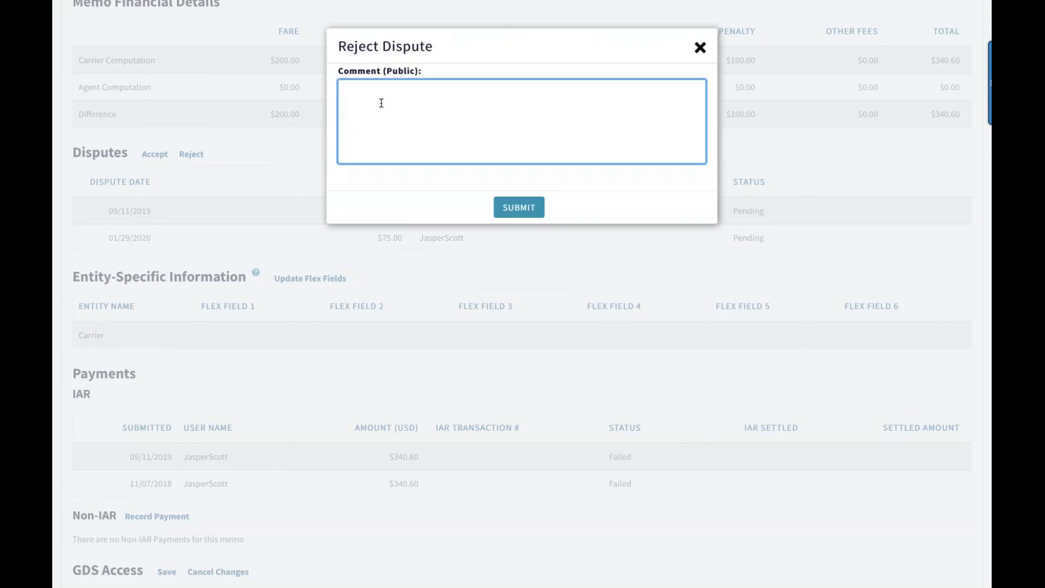
type("Please pay this memo.")
left_click(510, 208)
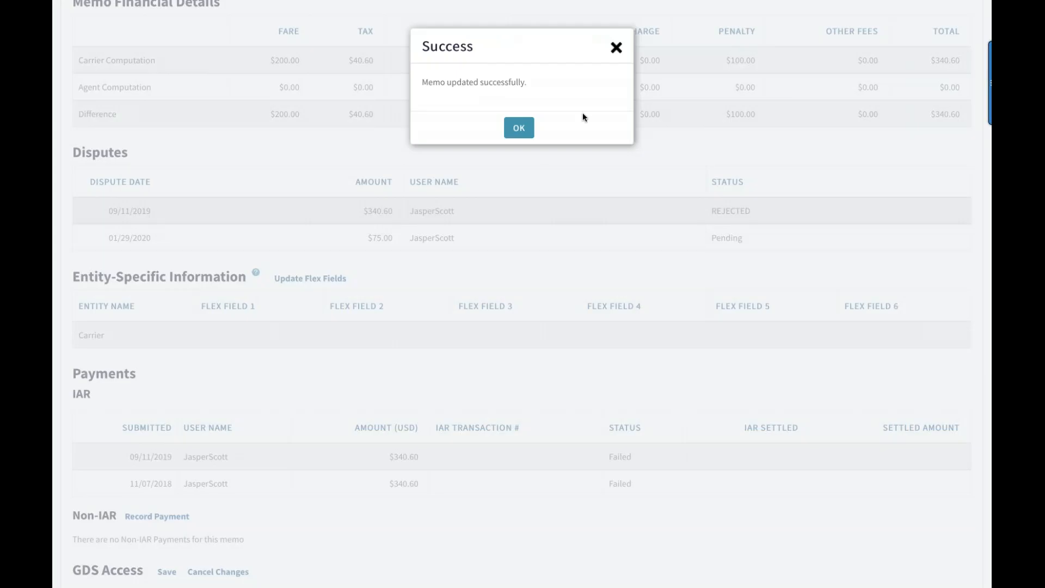
left_click(531, 127)
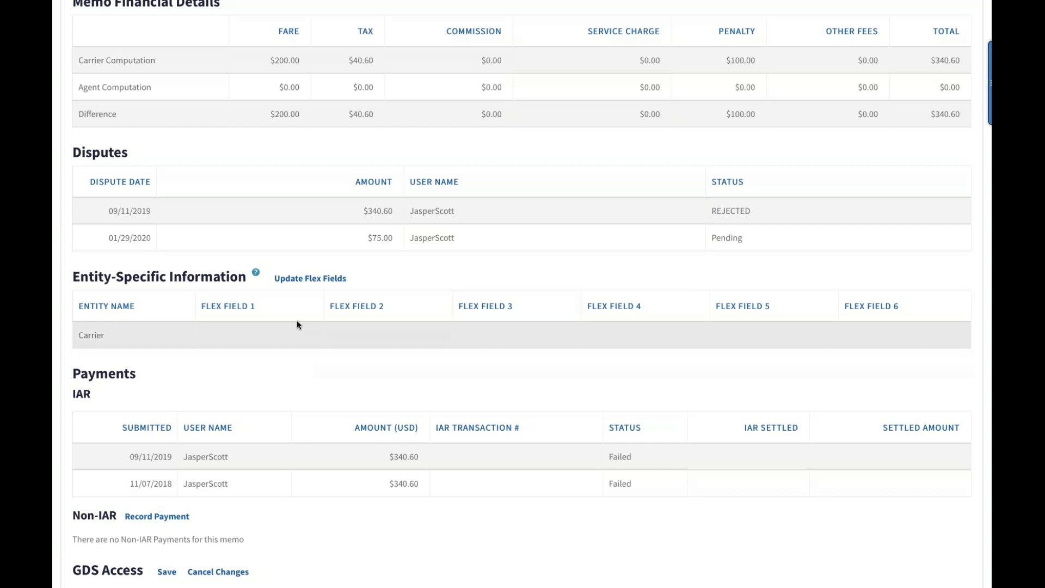
Set Flex Field 1 of the carrier's entity-specific information to "Dispute Rejected - 1/30" and dismiss the confirmation
left_click(289, 281)
left_click(450, 88)
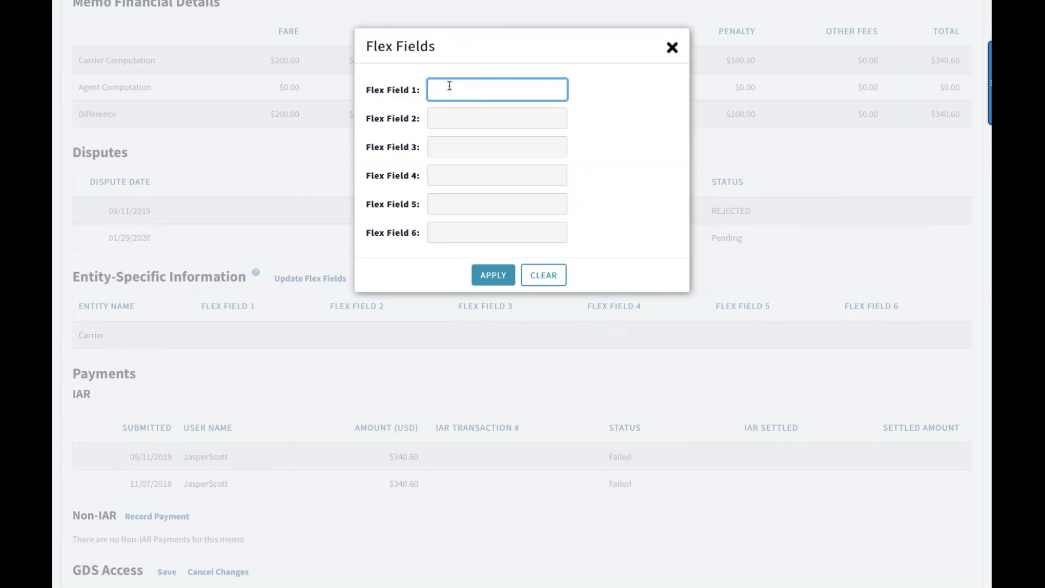
type("Diopute")
key("BackSpace")
key("BackSpace")
key("BackSpace")
key("BackSpace")
key("BackSpace")
type("spute RE")
key("BackSpace")
type("ejected - 1/30")
left_click(494, 274)
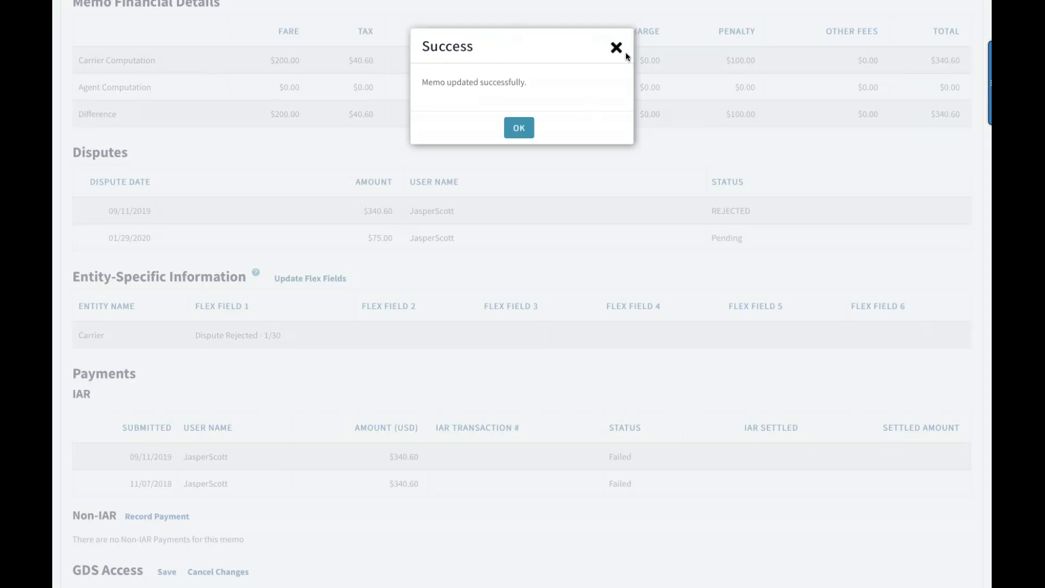
left_click(616, 48)
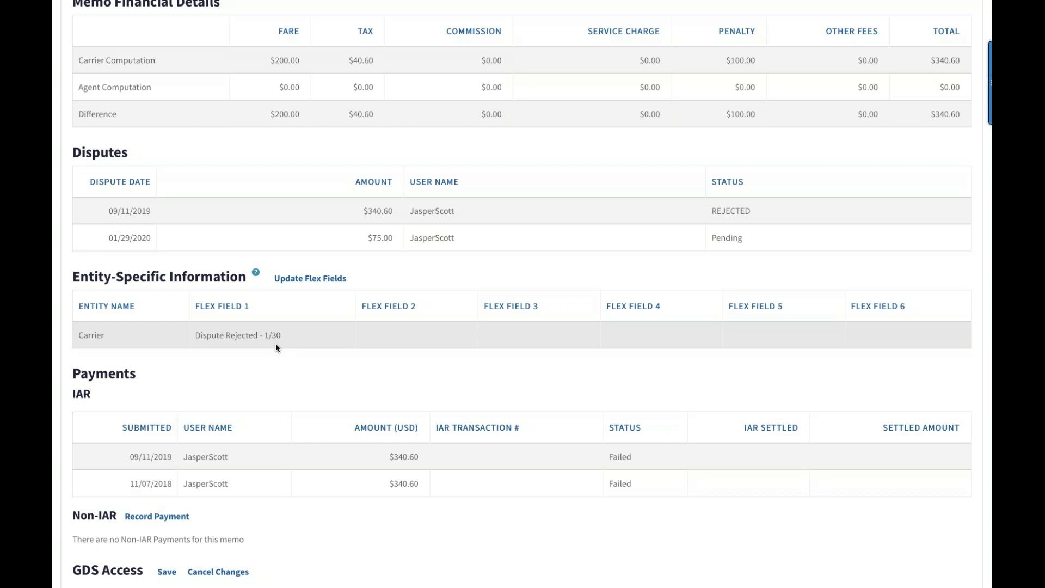
Start recording a non-IAR payment for the memo with a payment amount of 340.60 USD
scroll(276, 348, "down", 3)
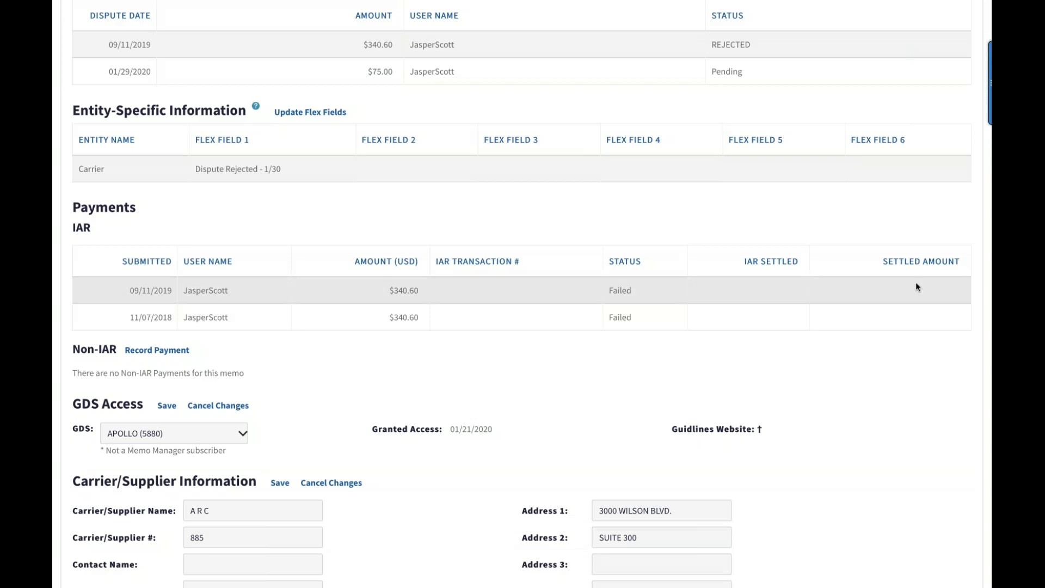
scroll(771, 374, "down", 1)
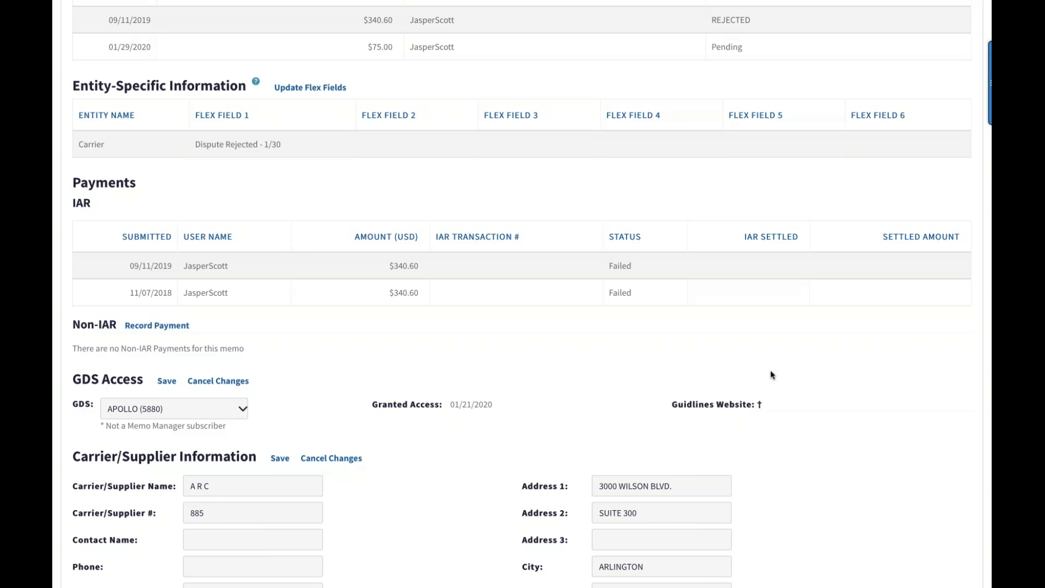
left_click(145, 326)
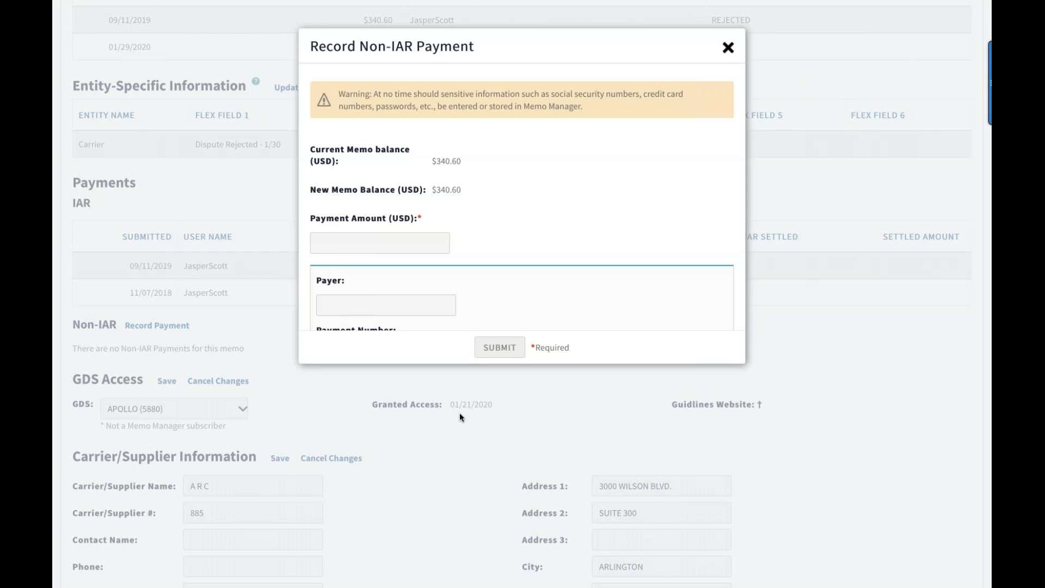
scroll(472, 218, "down", 1)
scroll(471, 217, "down", 1)
scroll(472, 218, "up", 2)
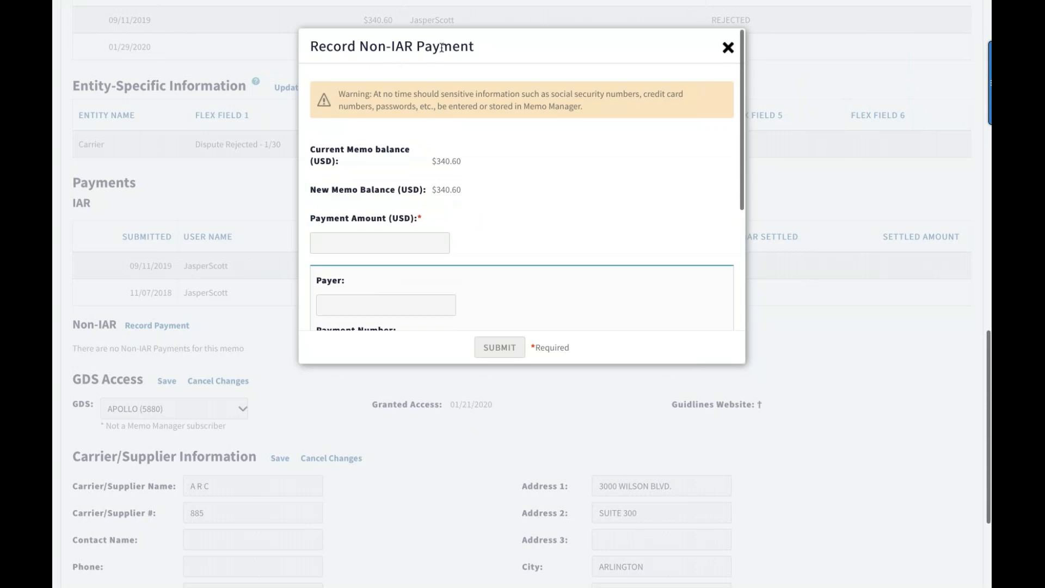
scroll(456, 58, "down", 1)
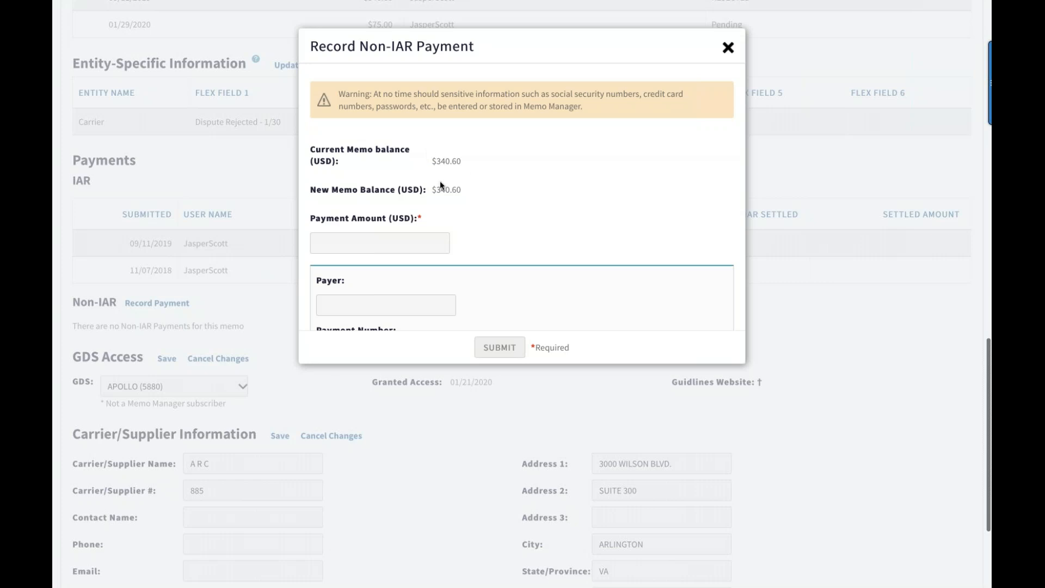
scroll(452, 194, "down", 2)
left_click(355, 209)
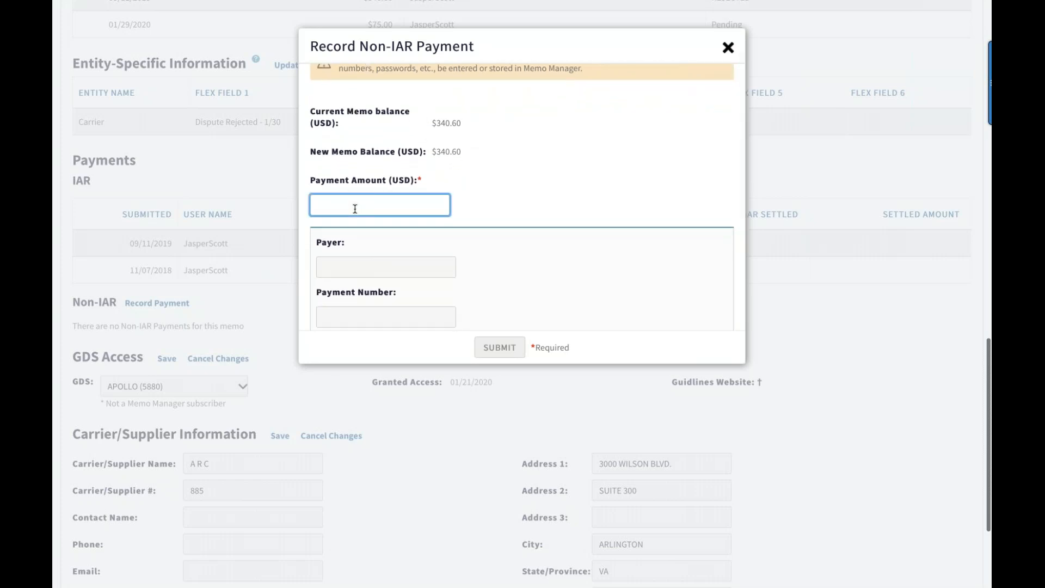
type("3409")
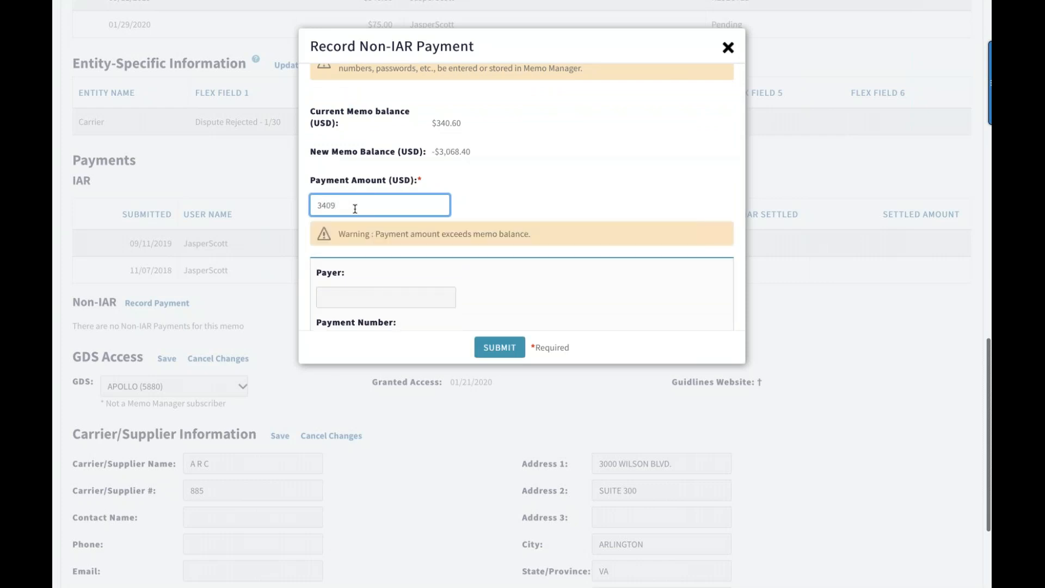
key("BackSpace")
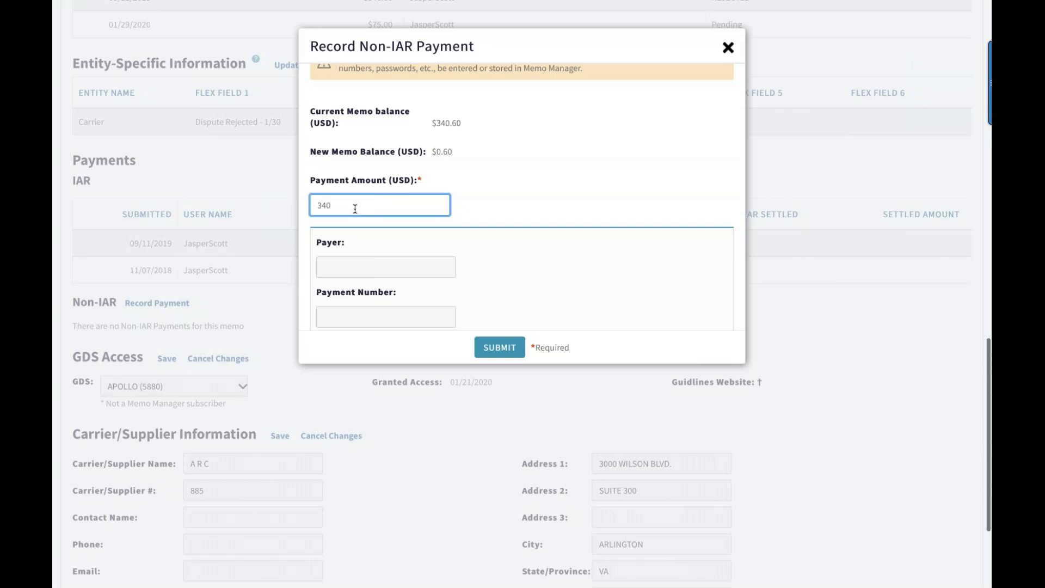
type(".60")
scroll(354, 214, "up", 1)
scroll(338, 226, "down", 2)
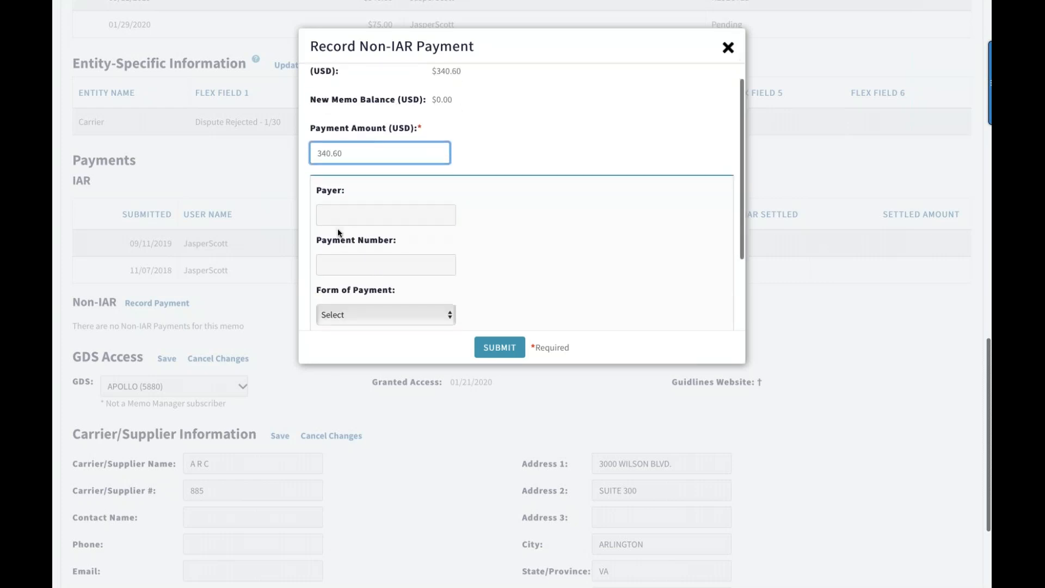
Enter the payer's first name, payment number 009 and Check as form of payment, submit, and abandon the payment without confirming the memo's closure
left_click(337, 213)
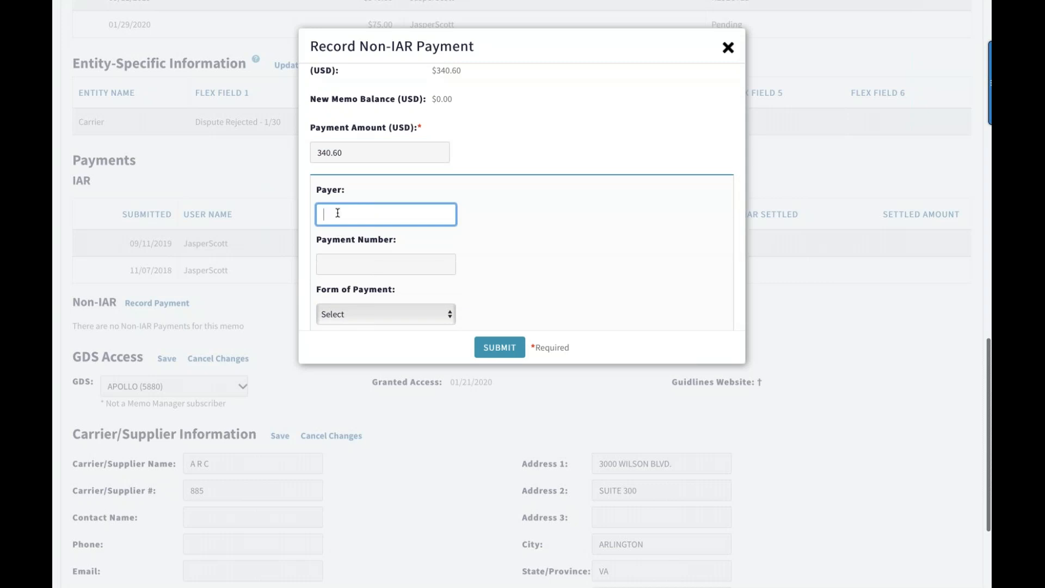
type("Jasper")
left_click(342, 264)
type("009")
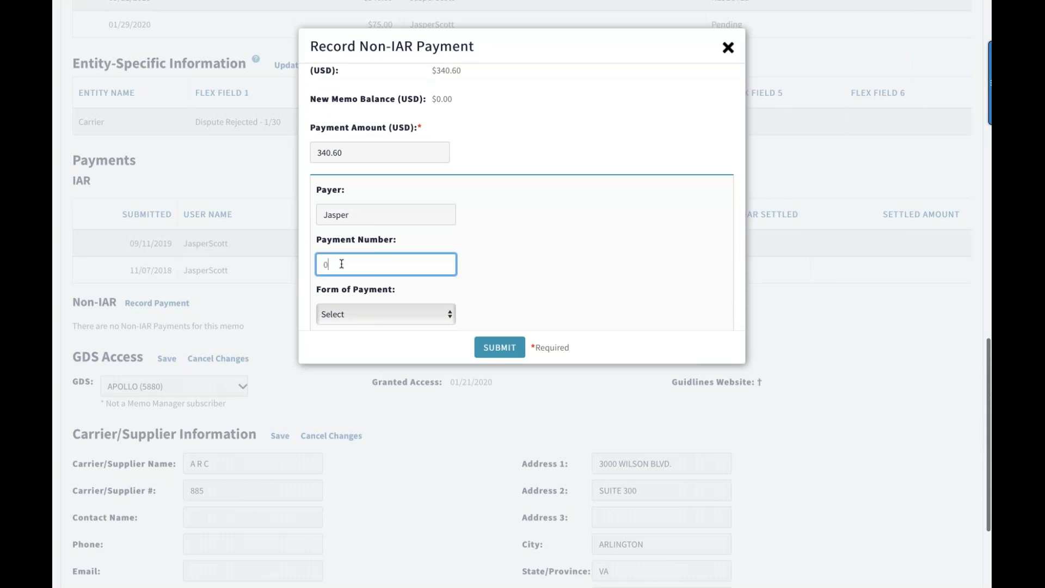
left_click(453, 314)
left_click(435, 332)
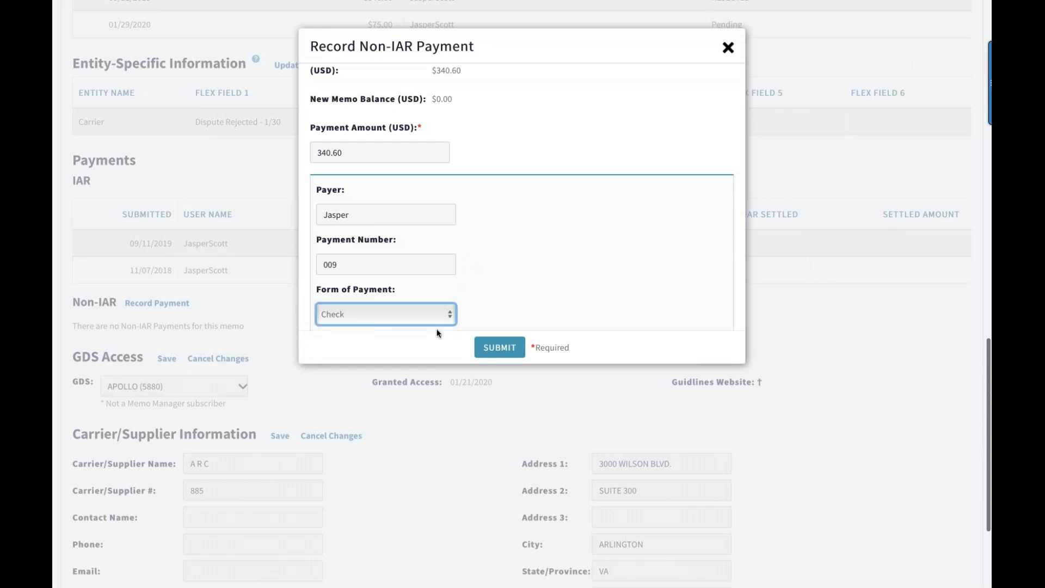
left_click(509, 348)
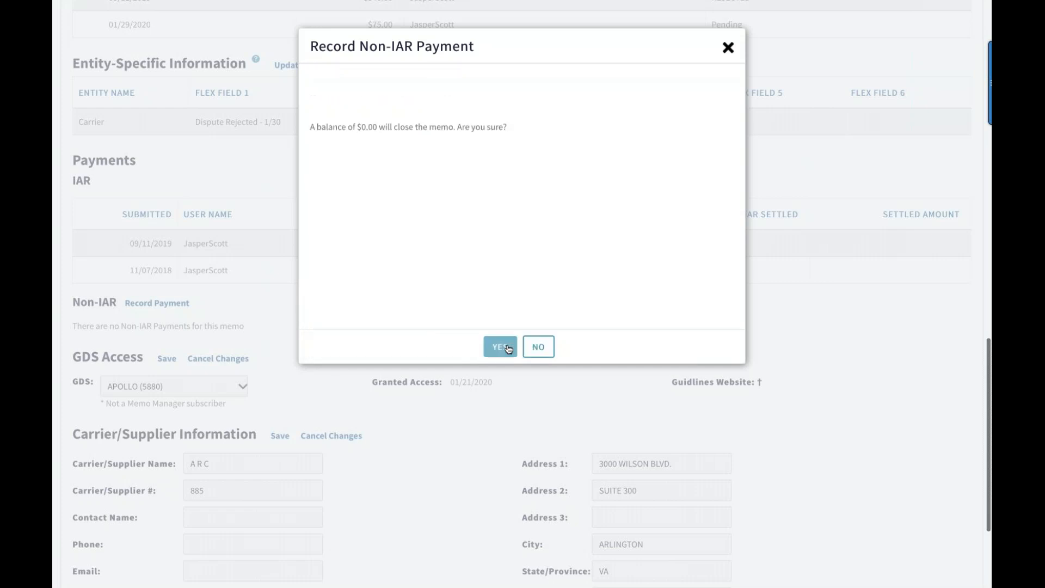
left_click(730, 47)
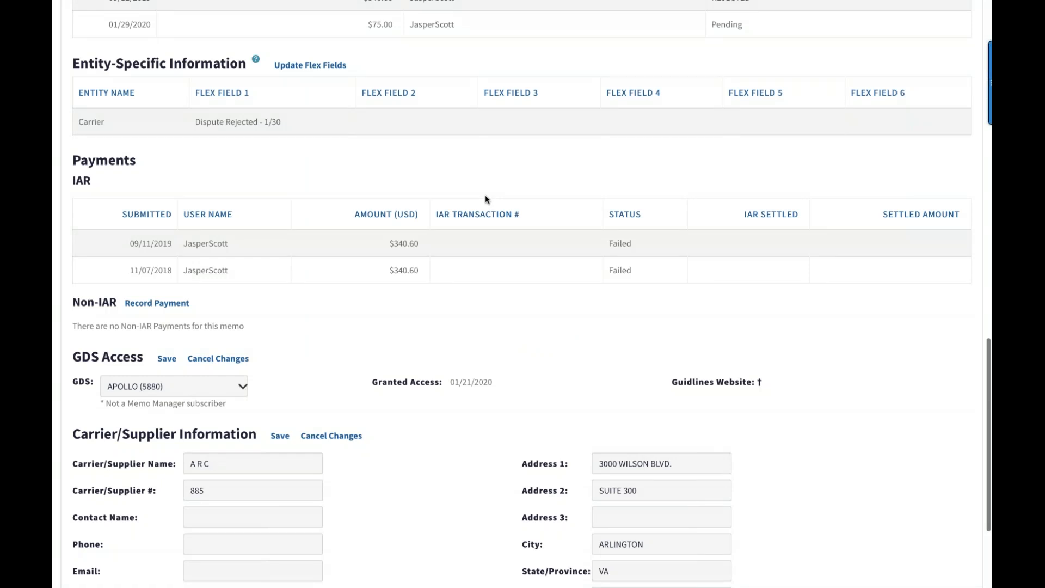
Examine the memo's GDS Access and Carrier/Supplier Information sections, and return to the memo's header and status
scroll(366, 373, "down", 2)
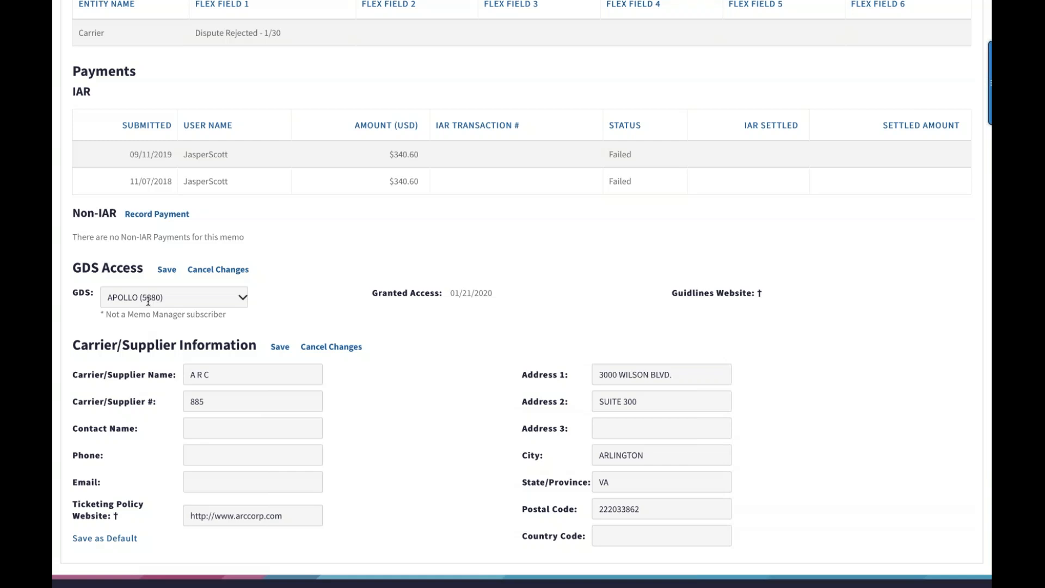
scroll(148, 300, "down", 2)
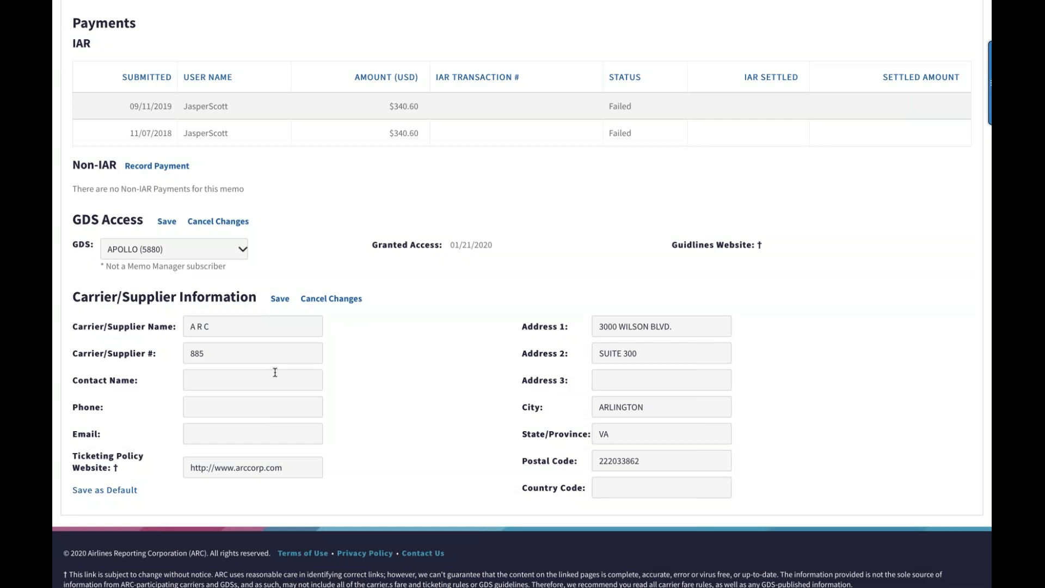
scroll(275, 372, "up", 5)
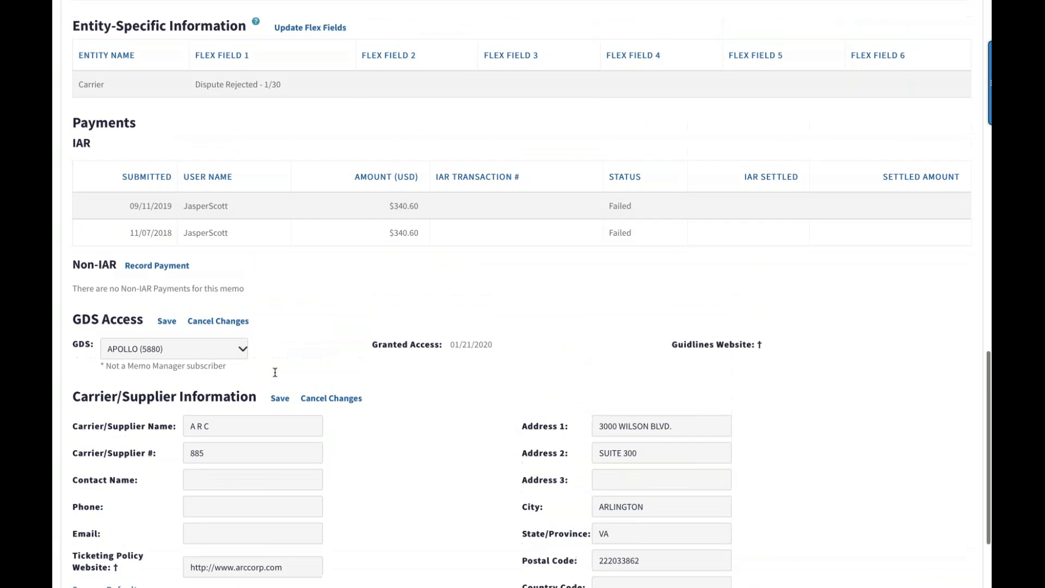
scroll(275, 372, "up", 5)
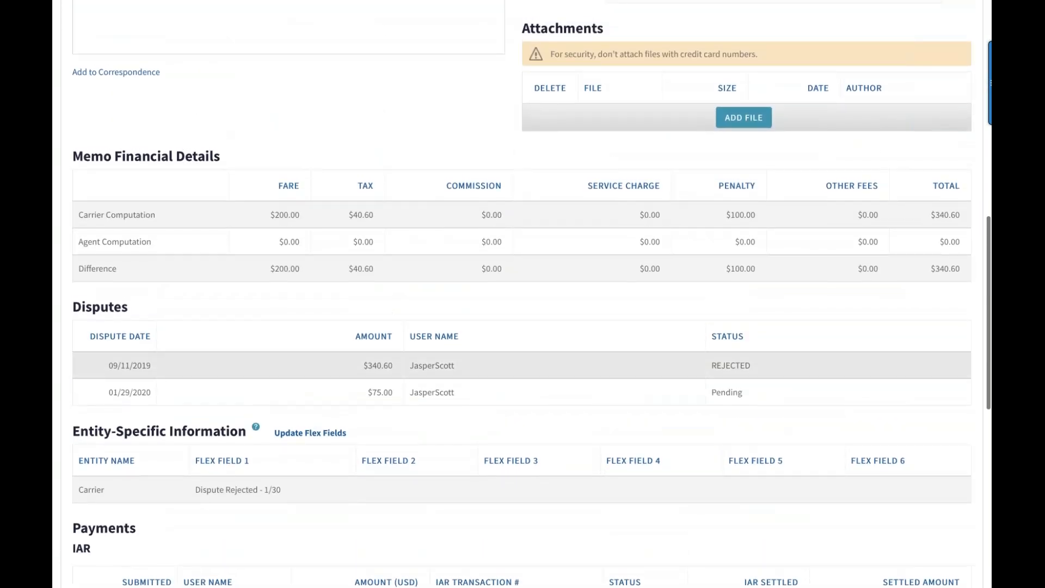
scroll(275, 372, "up", 4)
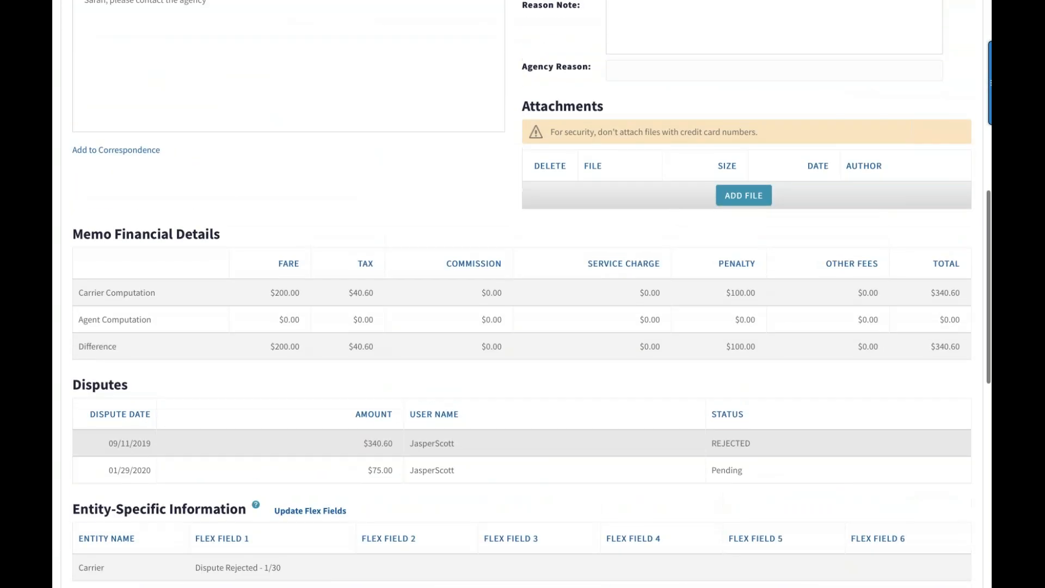
scroll(275, 372, "up", 2)
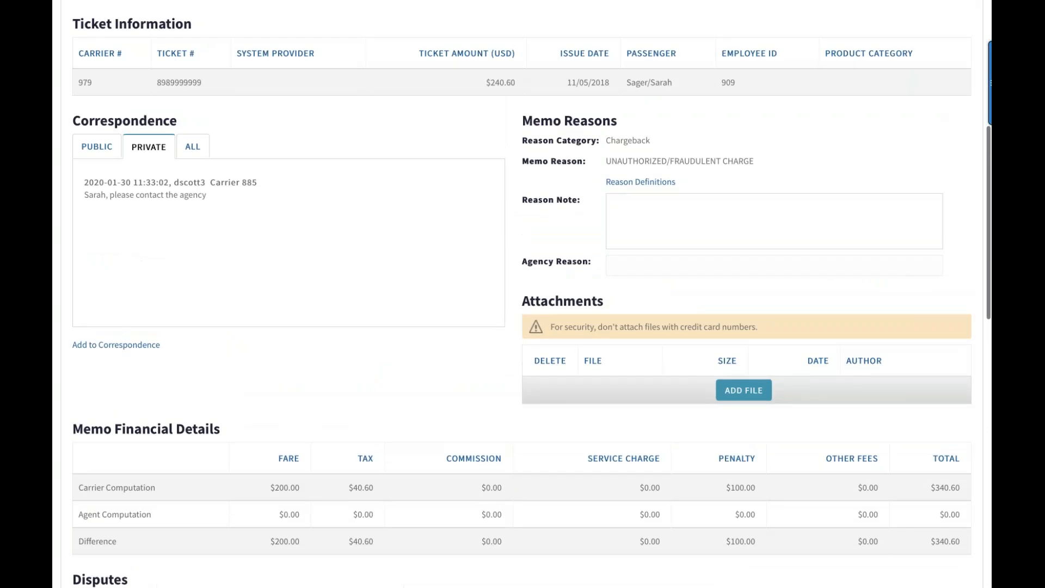
scroll(531, 293, "up", 7)
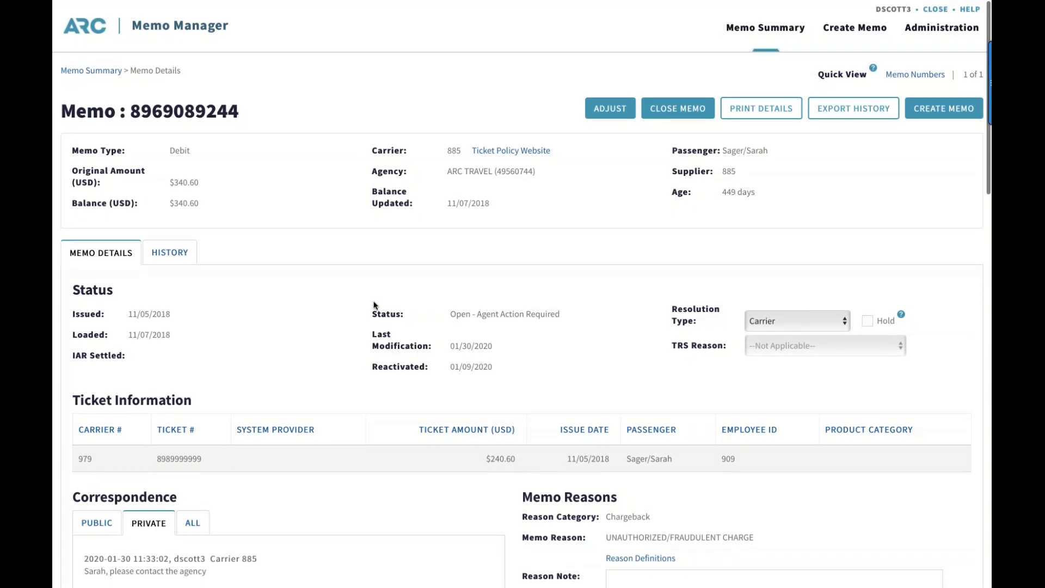
Review the memo's ticket information, correspondence, financial details, disputes, flex fields and payments once more
scroll(374, 305, "down", 1)
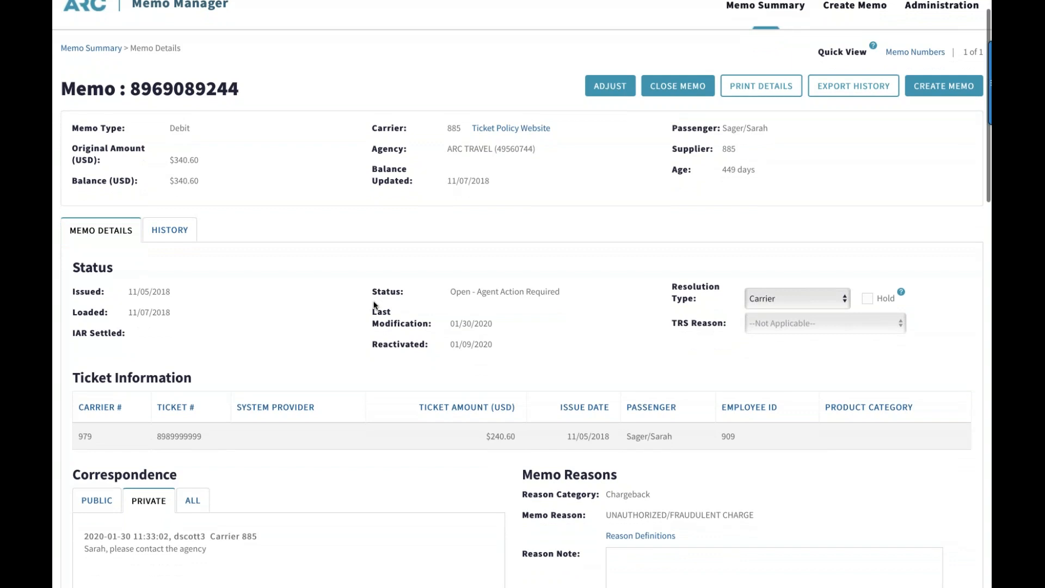
scroll(374, 305, "down", 5)
scroll(374, 305, "down", 5)
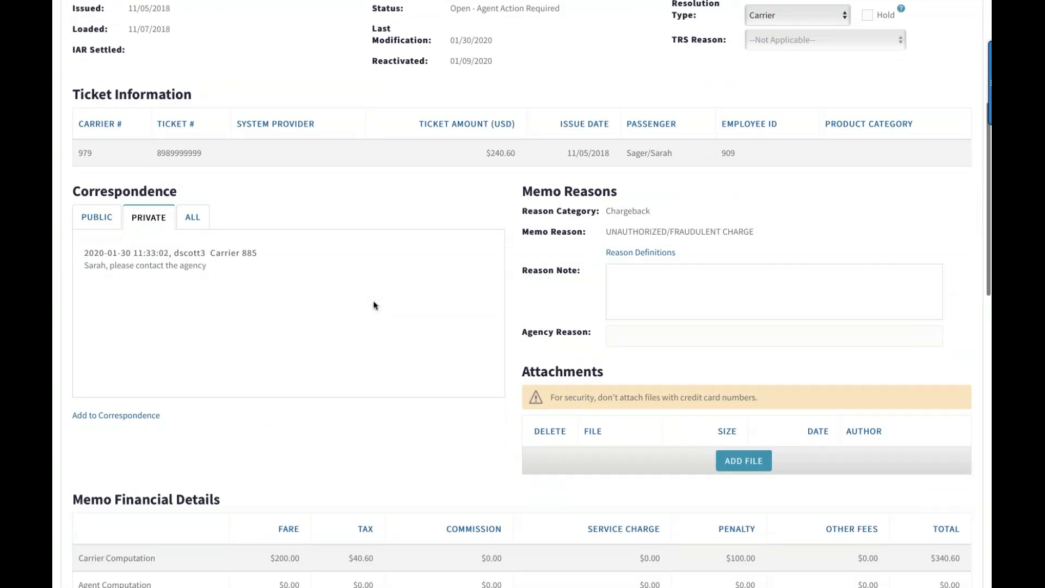
scroll(374, 304, "down", 5)
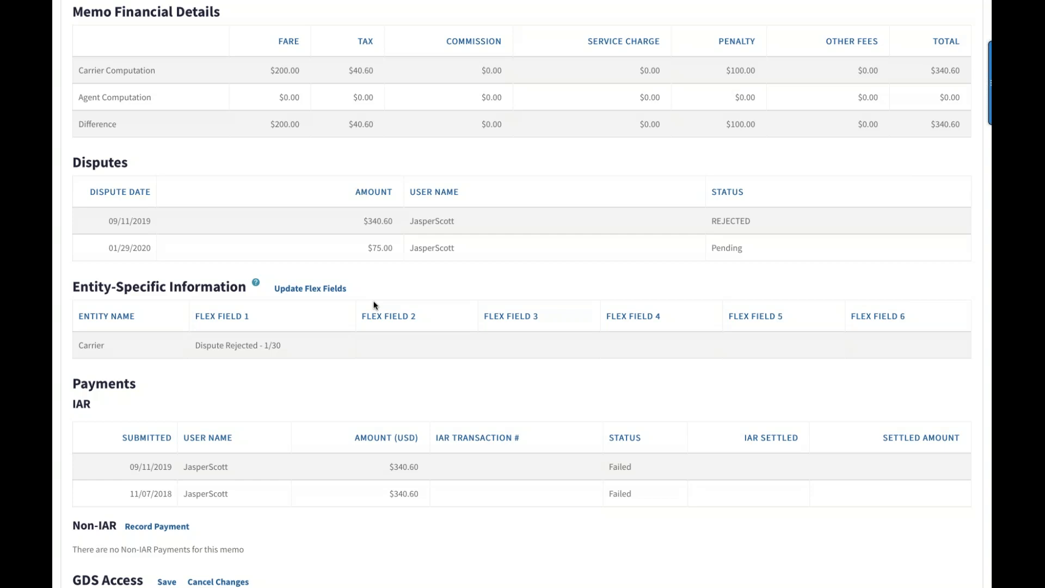
scroll(366, 320, "down", 1)
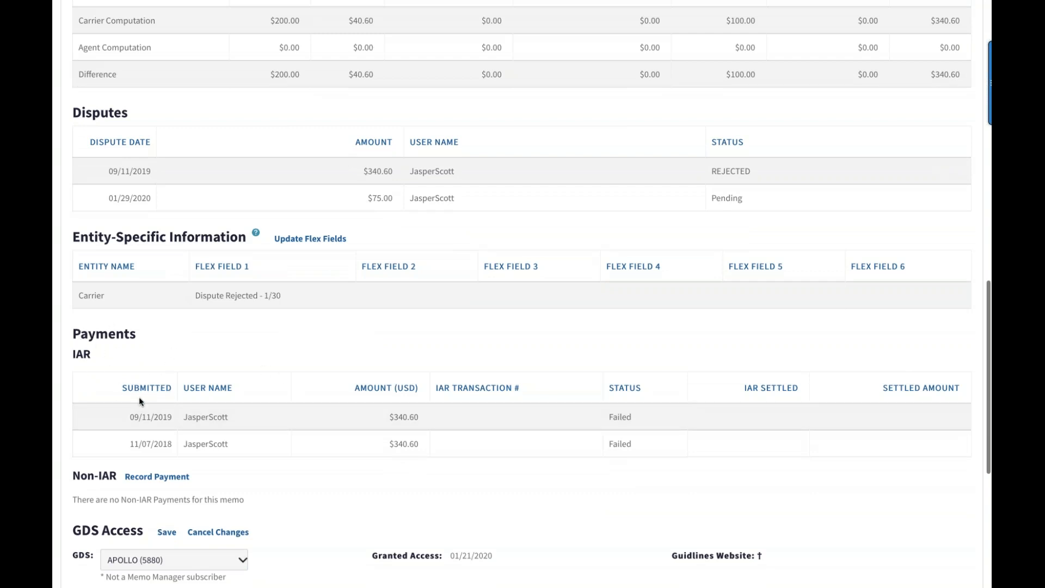
scroll(199, 375, "down", 1)
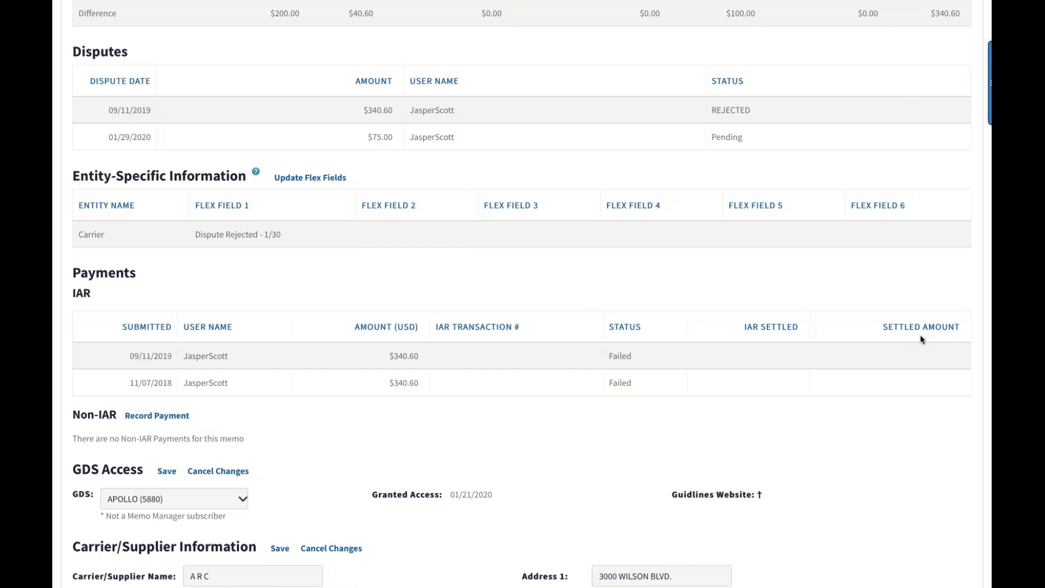
scroll(921, 339, "up", 7)
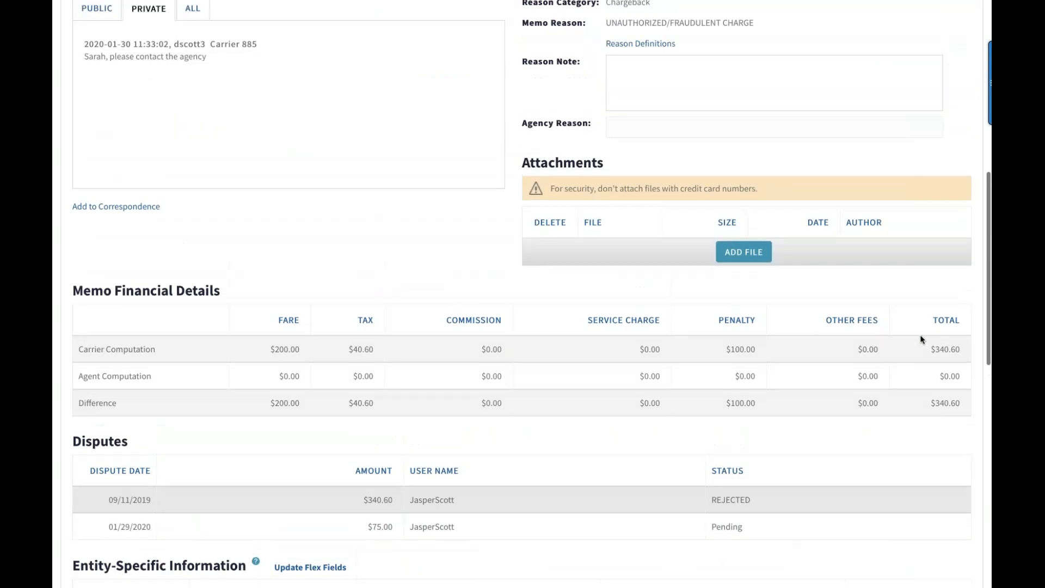
scroll(922, 339, "up", 4)
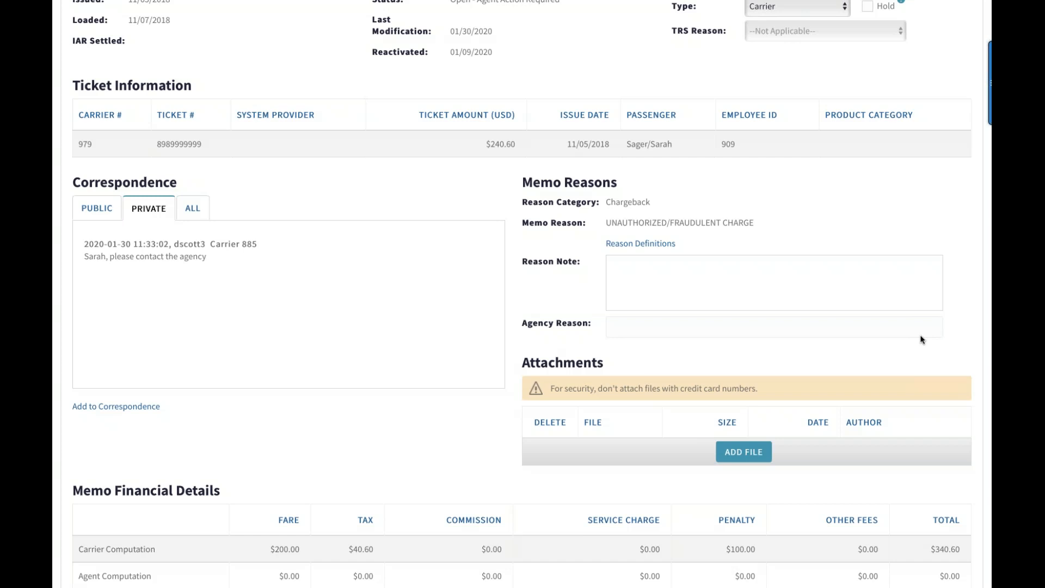
Return to the Memo Summary and open the $450.00 debit memo with the Agent Action Required status
scroll(922, 340, "up", 5)
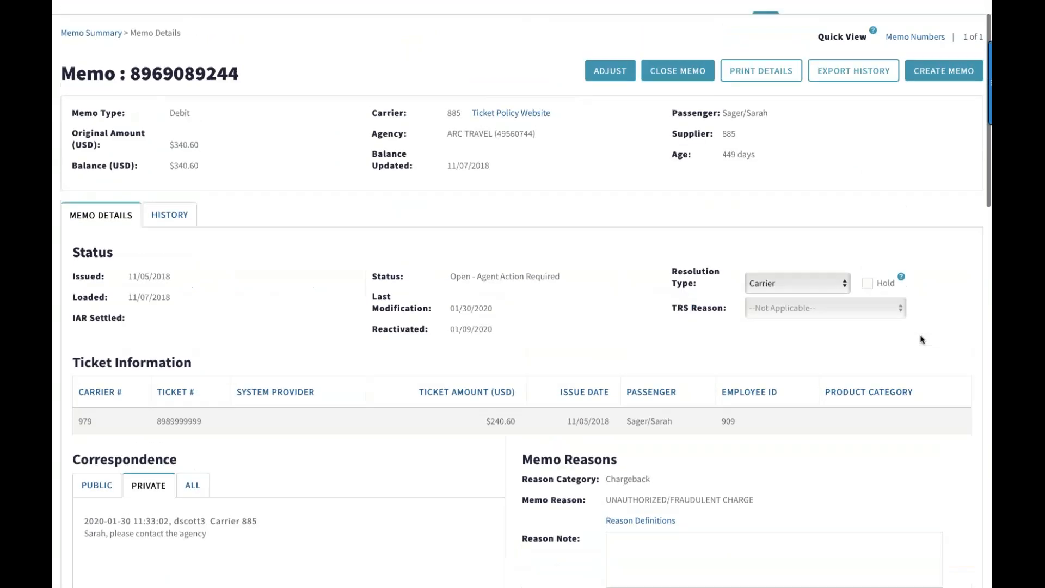
scroll(922, 340, "up", 1)
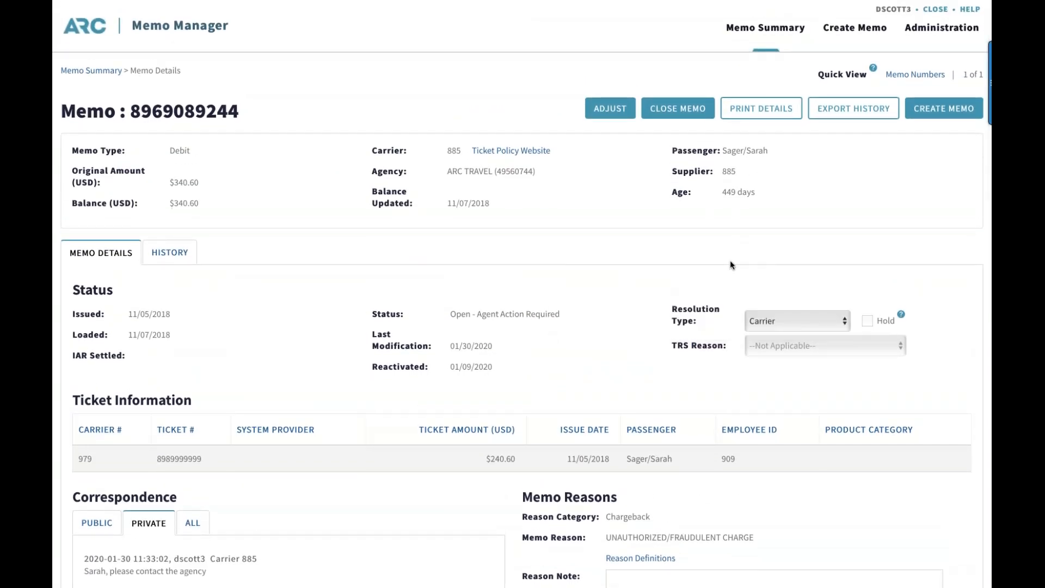
left_click(105, 75)
scroll(412, 386, "down", 2)
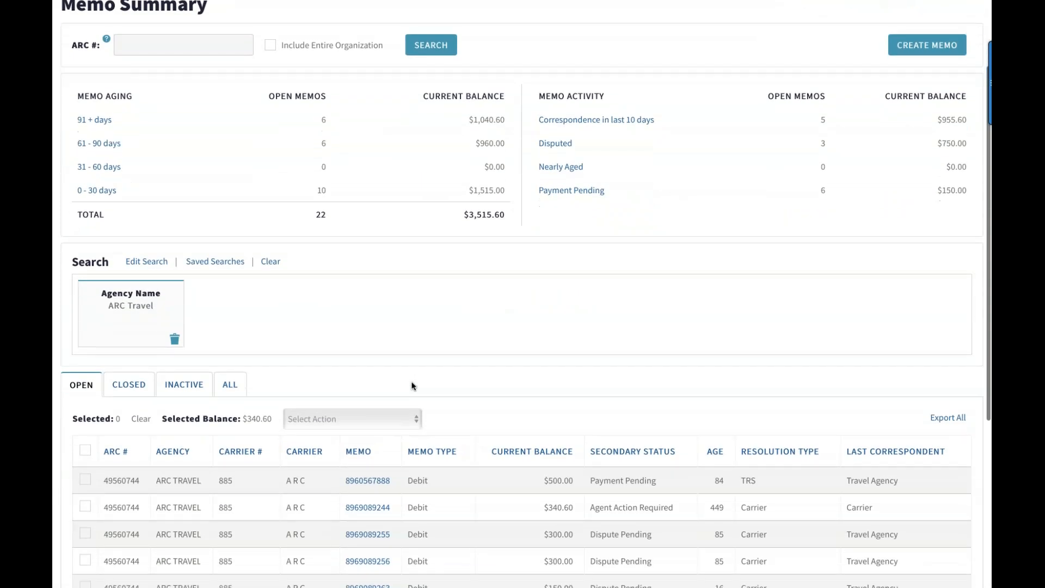
scroll(412, 385, "down", 3)
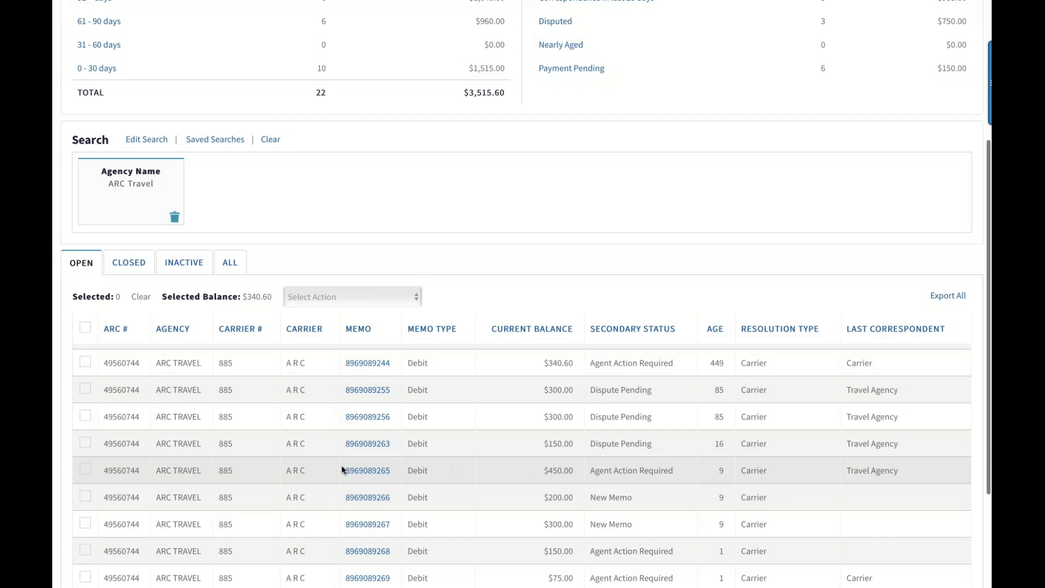
left_click(359, 471)
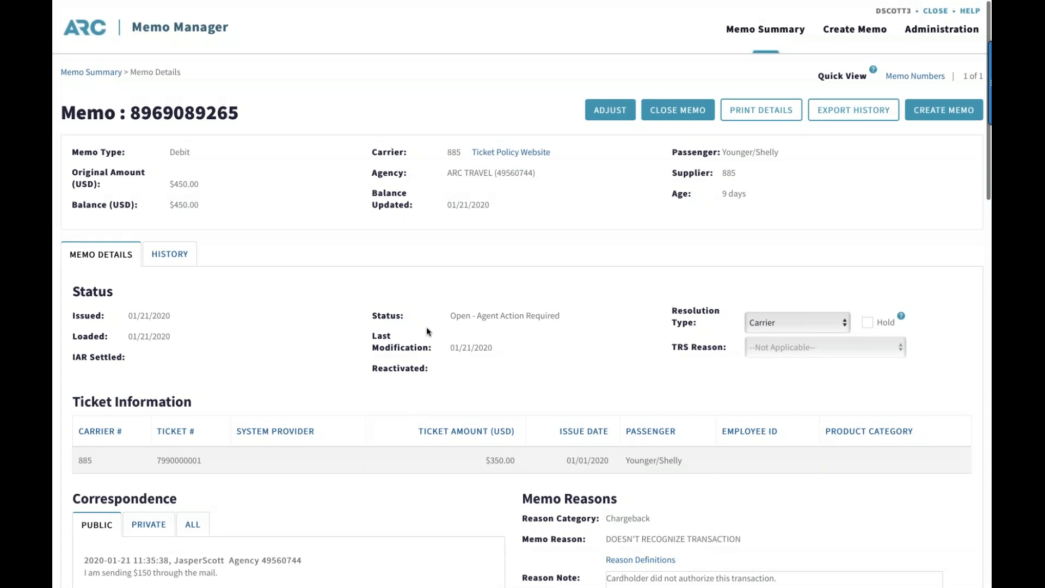
Look over the memo's details and open its balance adjustment
scroll(427, 329, "down", 1)
scroll(427, 331, "up", 1)
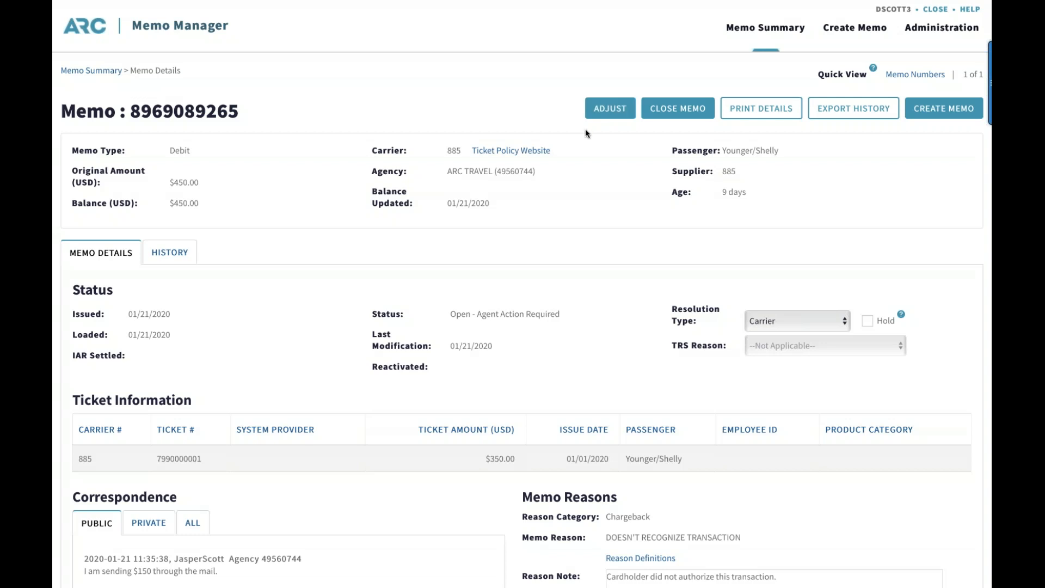
left_click(607, 114)
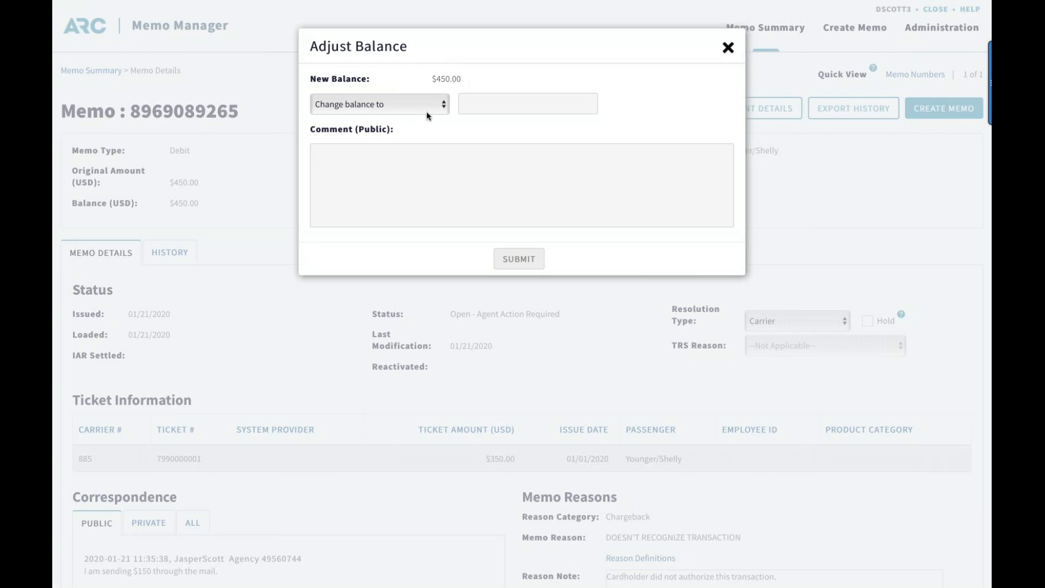
Try the "Change balance to" adjustment with an amount of 300.00, and clear the amount without submitting
left_click(440, 106)
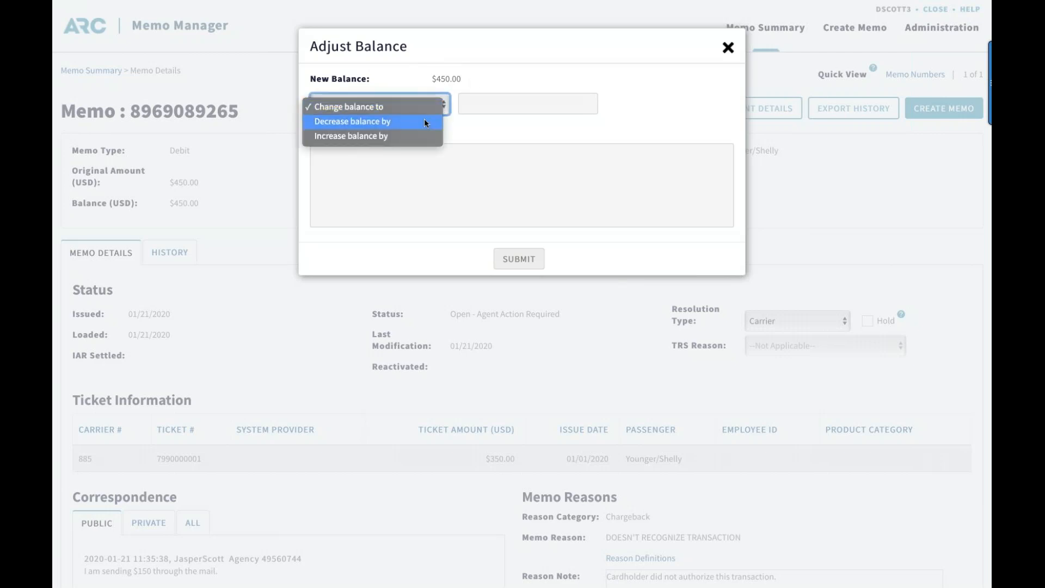
left_click(489, 104)
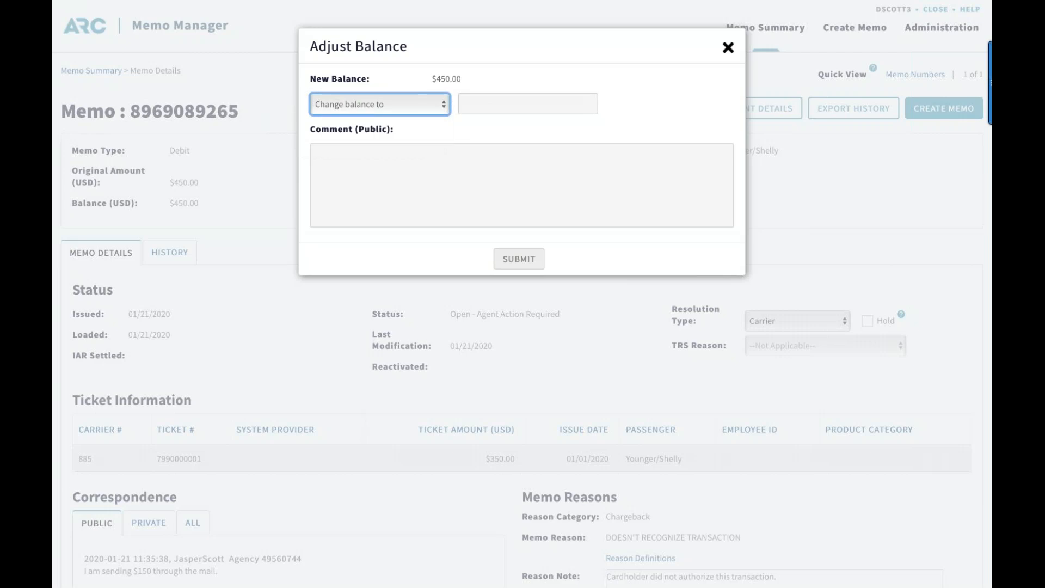
left_click(492, 109)
type("300")
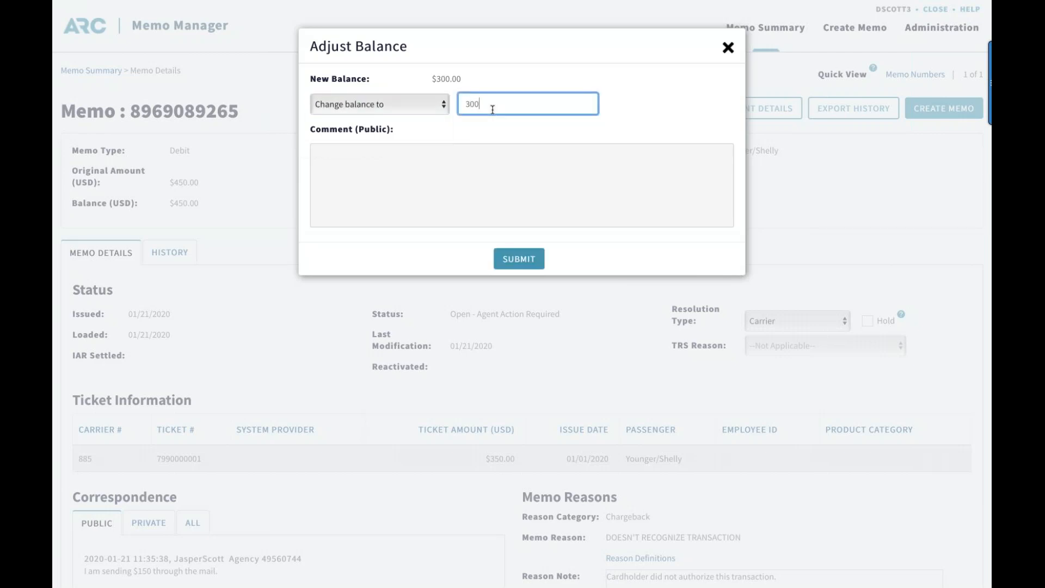
type(".00")
left_click(439, 103)
left_click(494, 105)
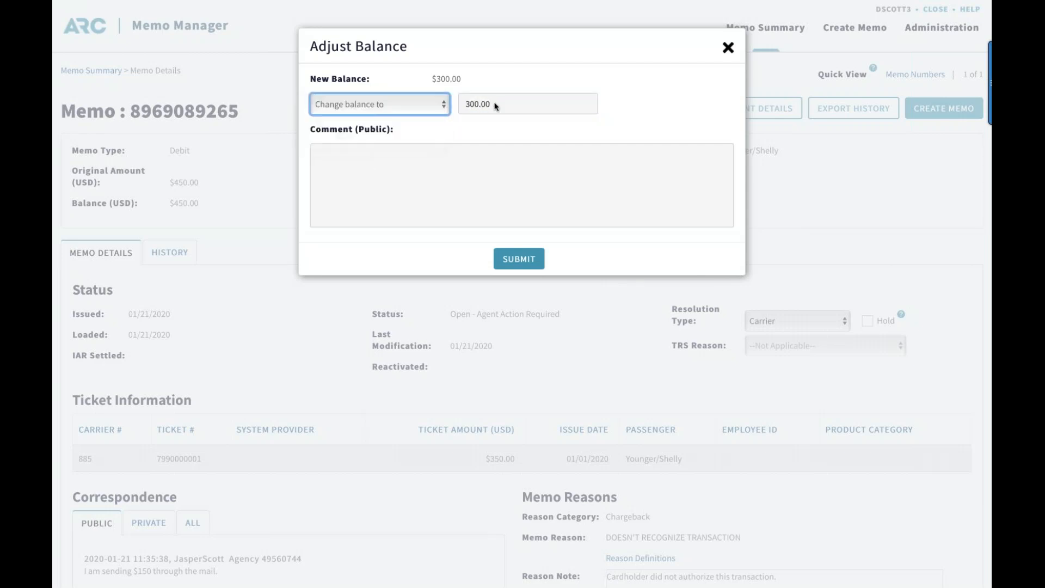
key("BackSpace")
key("BackSpace")
key("BackSpace")
key("BackSpace")
key("BackSpace")
key("BackSpace")
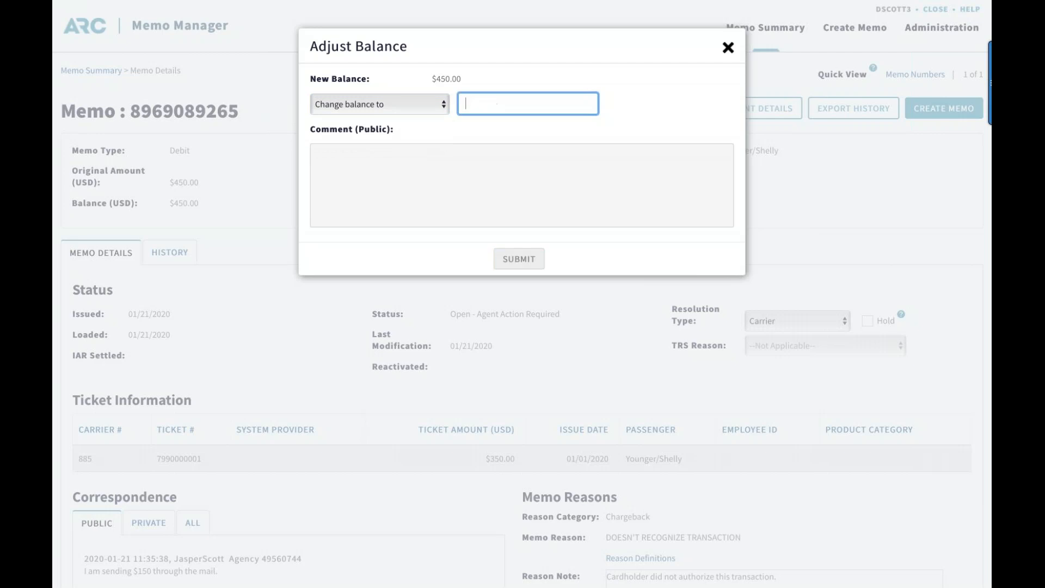
Try the "Decrease balance by" adjustment with an amount of 50.00, and clear the amount again
left_click(443, 105)
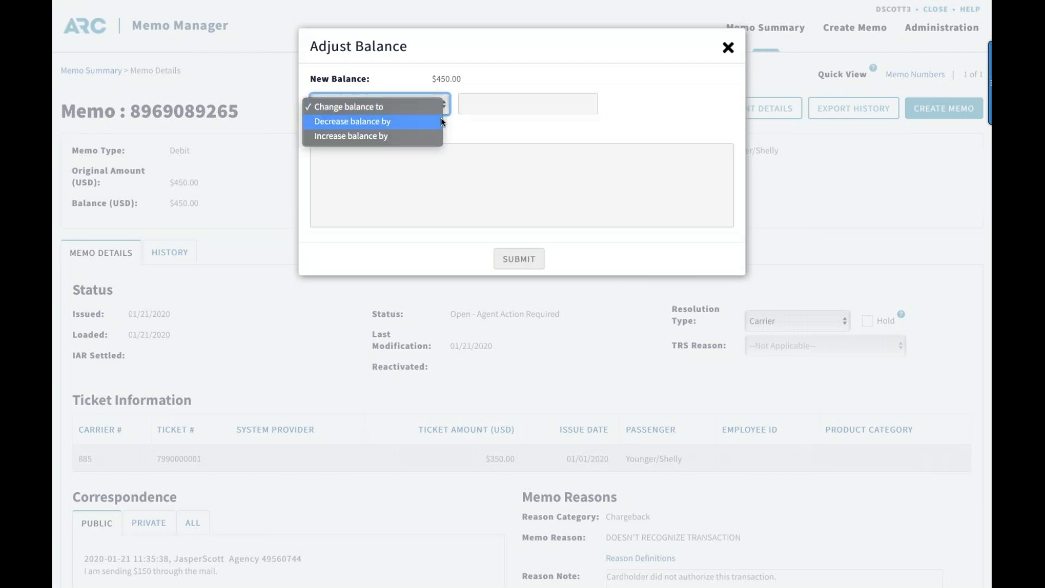
left_click(441, 117)
left_click(476, 102)
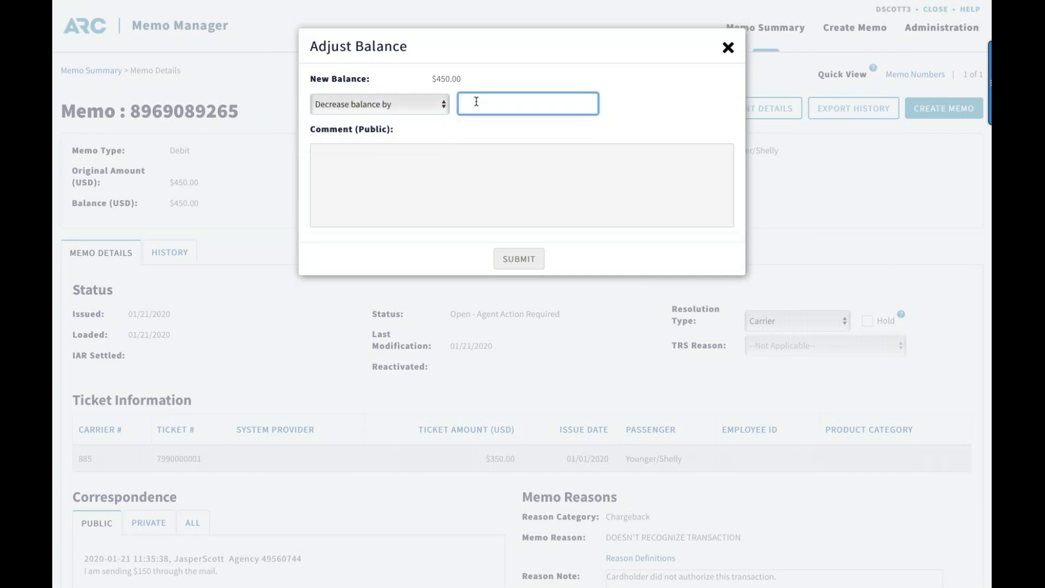
type("50")
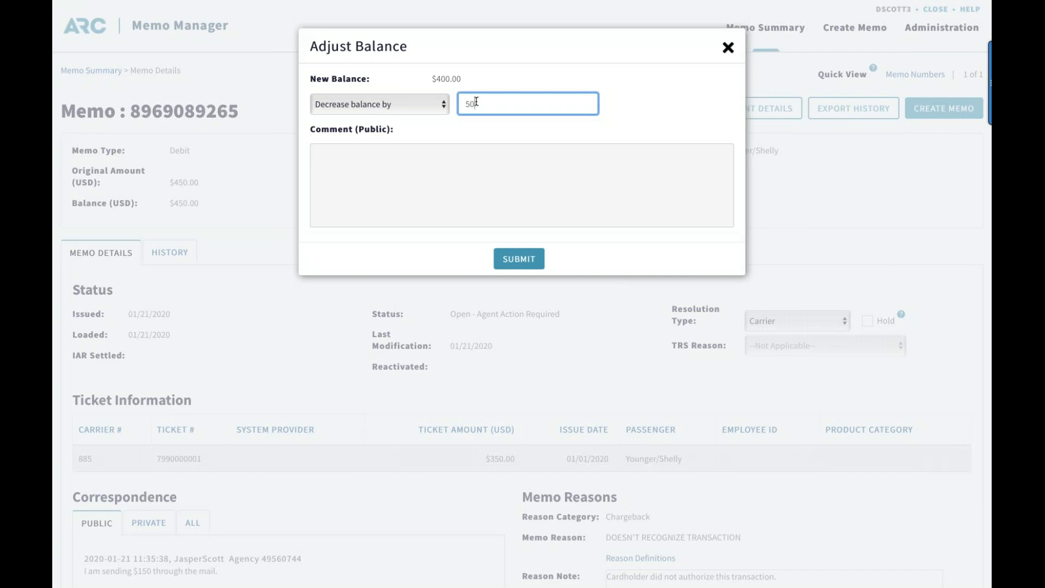
type(".00")
key("BackSpace")
key("BackSpace")
key("BackSpace")
key("BackSpace")
key("BackSpace")
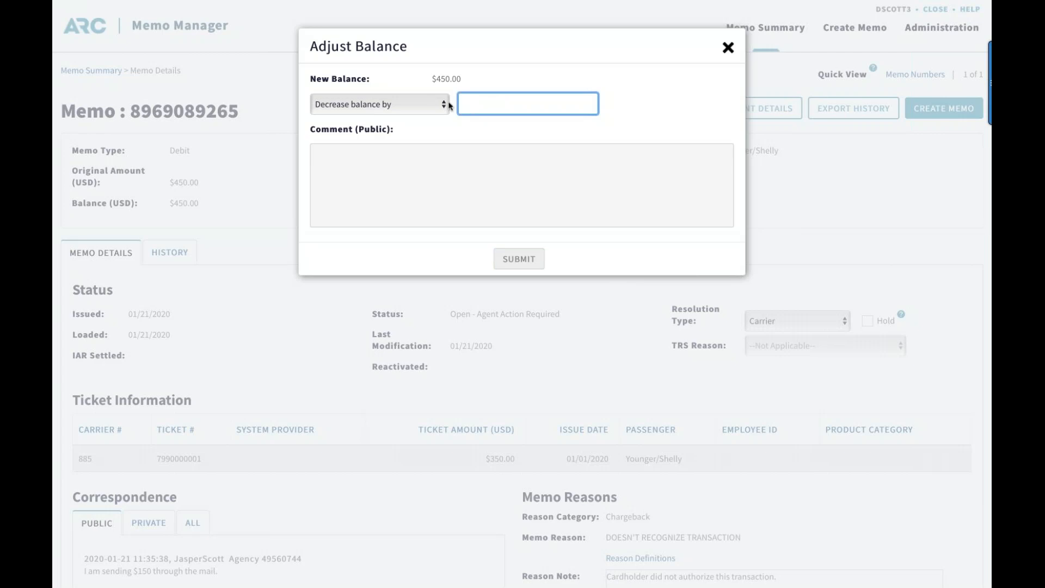
Try the "Increase balance by" adjustment with an amount of 50.00, and empty the amount
left_click(445, 104)
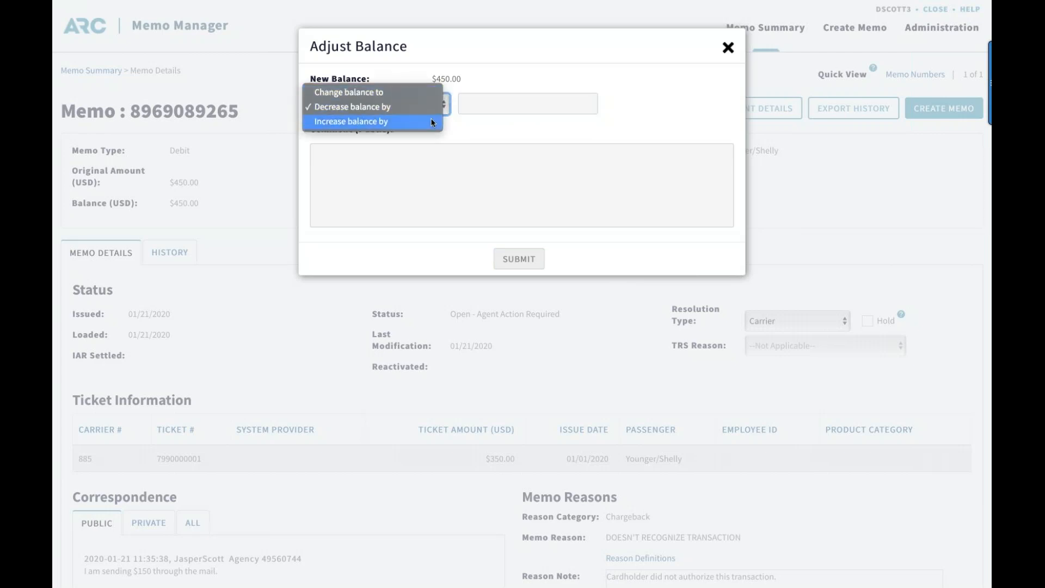
left_click(433, 122)
left_click(486, 104)
type("0.00")
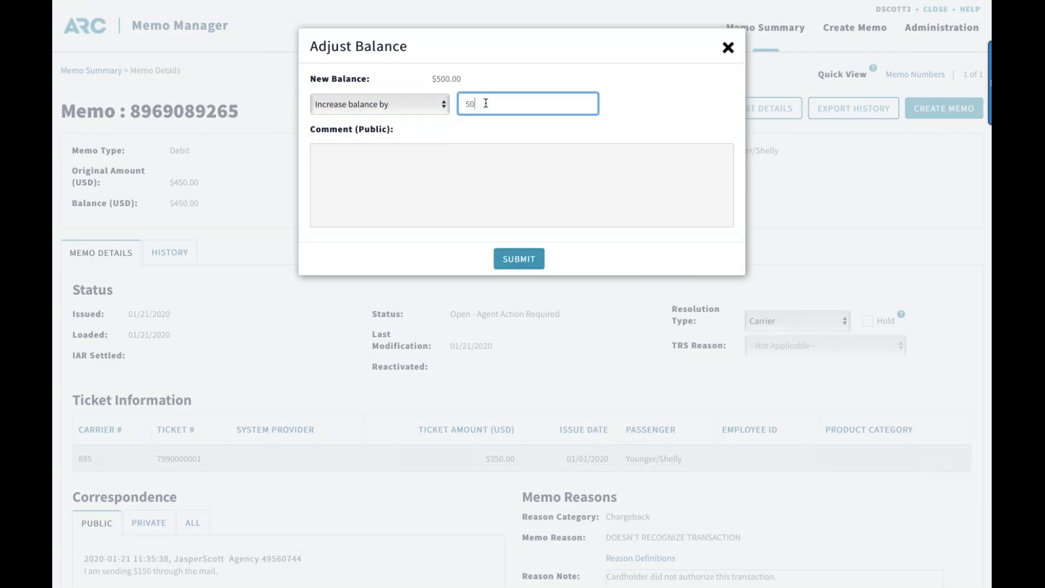
left_click(482, 131)
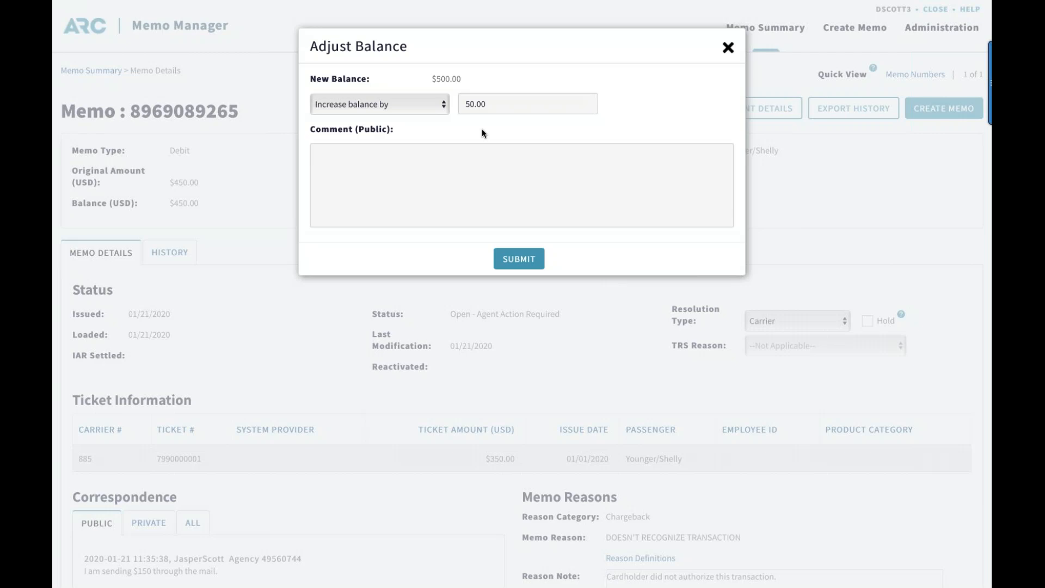
left_click(494, 105)
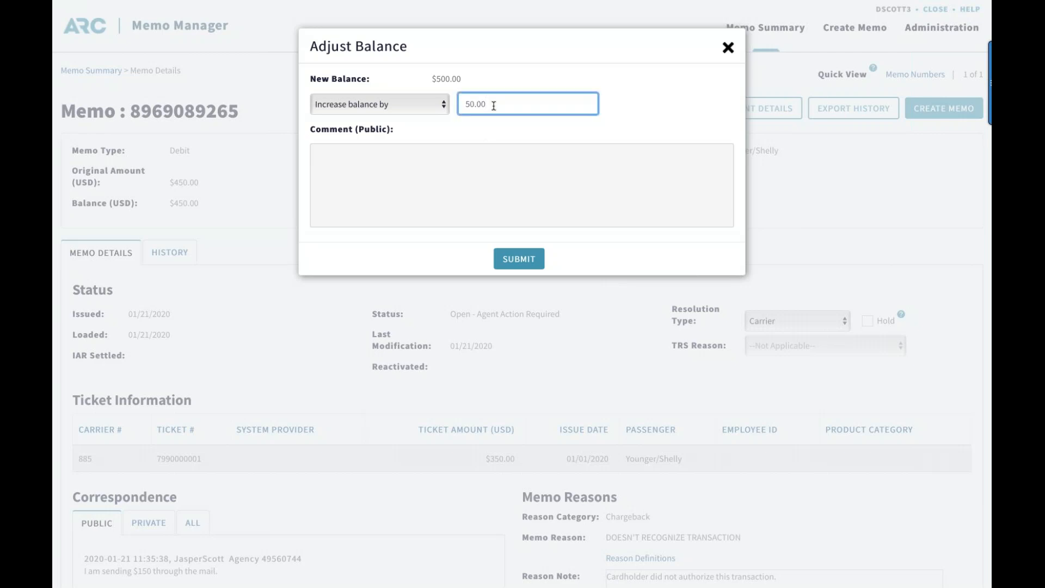
key("BackSpace")
key("BackSpace")
key("BackSpace")
key("BackSpace")
key("BackSpace")
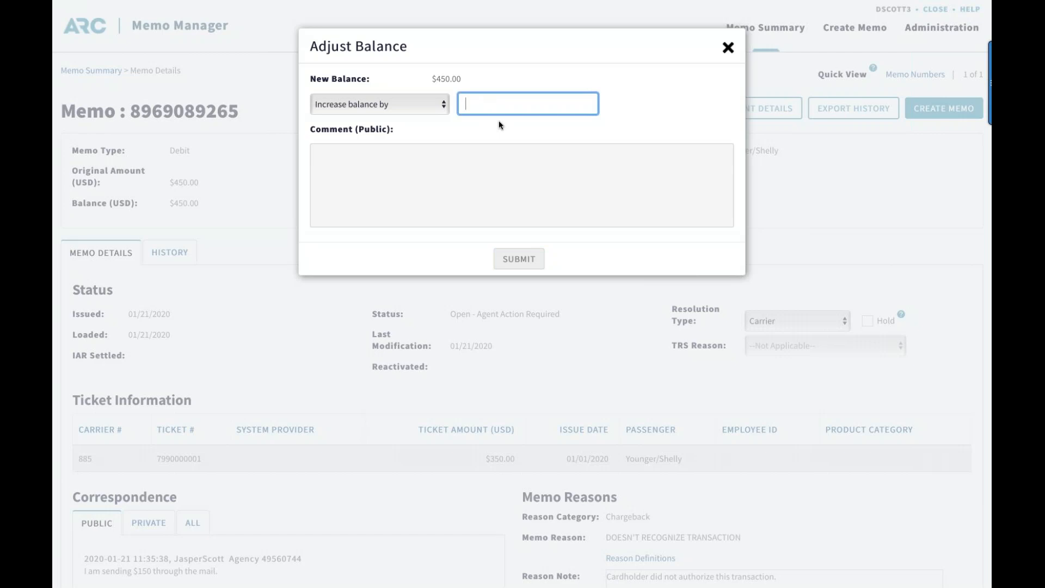
Decrease the memo's balance by 50.00 with the public comment "Test", and submit the adjustment
left_click(443, 109)
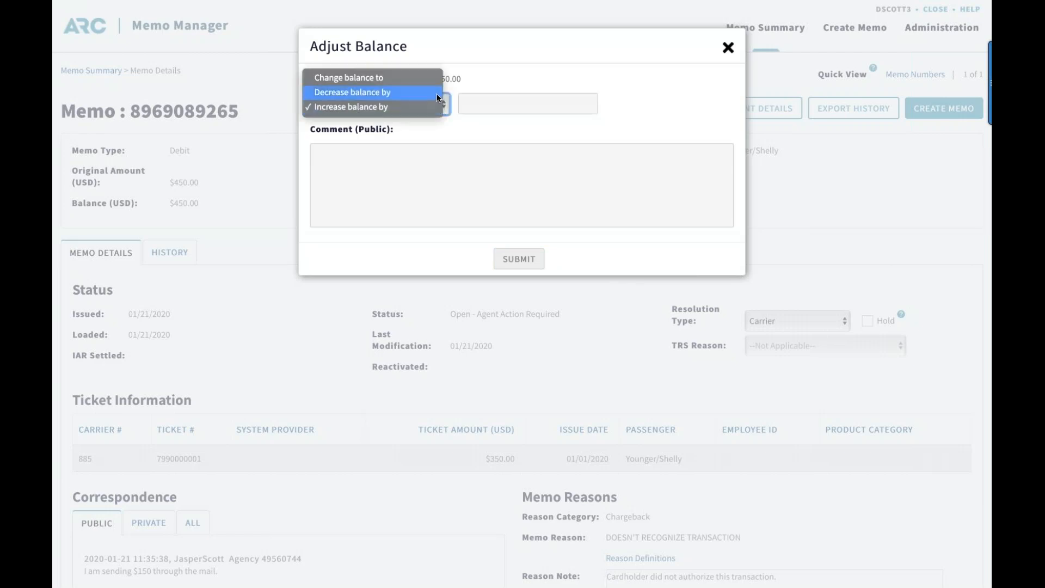
left_click(436, 94)
left_click(474, 100)
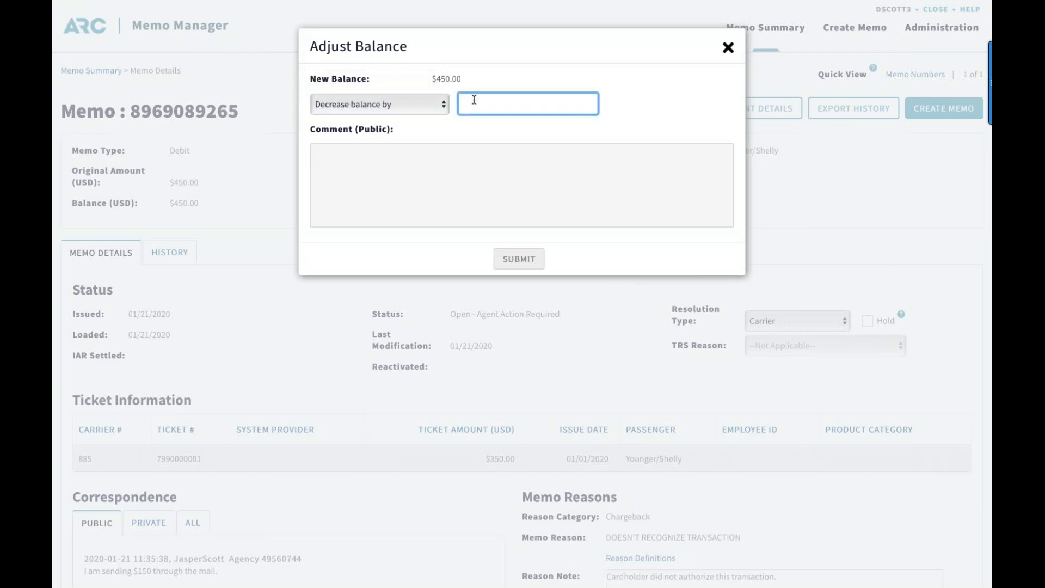
type("50.00")
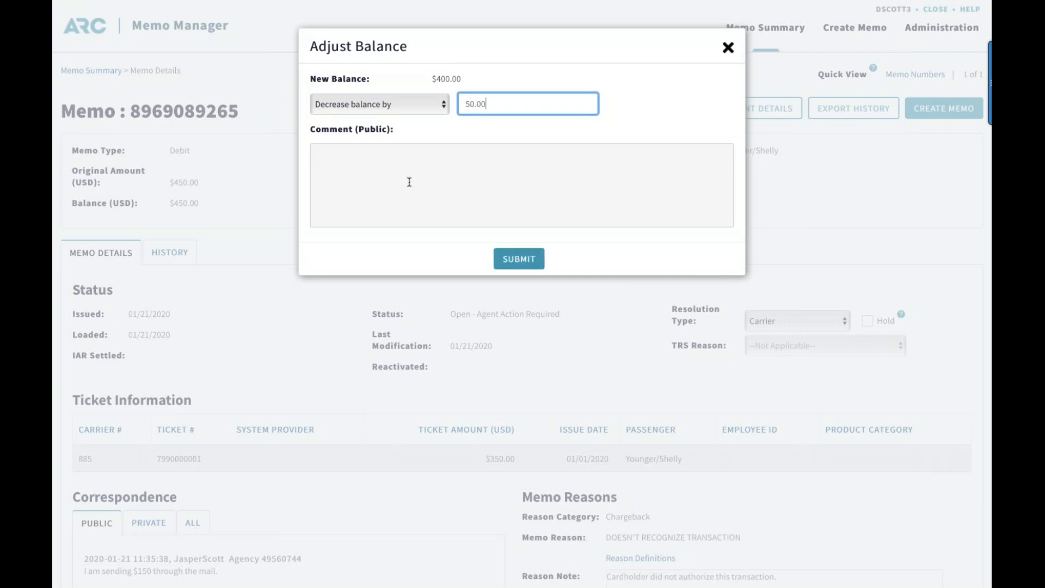
left_click(398, 166)
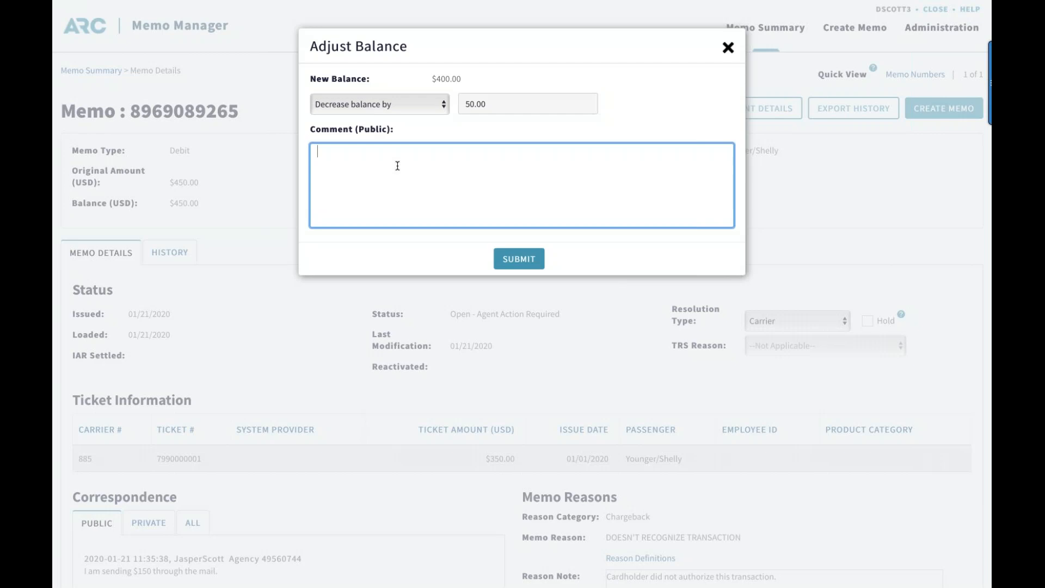
type("Test")
left_click(522, 260)
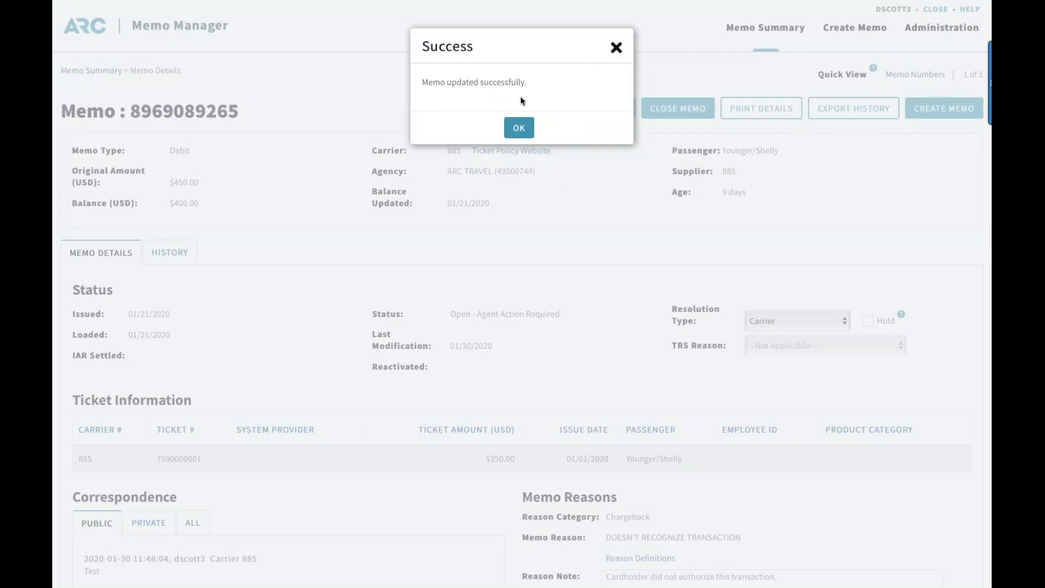
left_click(519, 128)
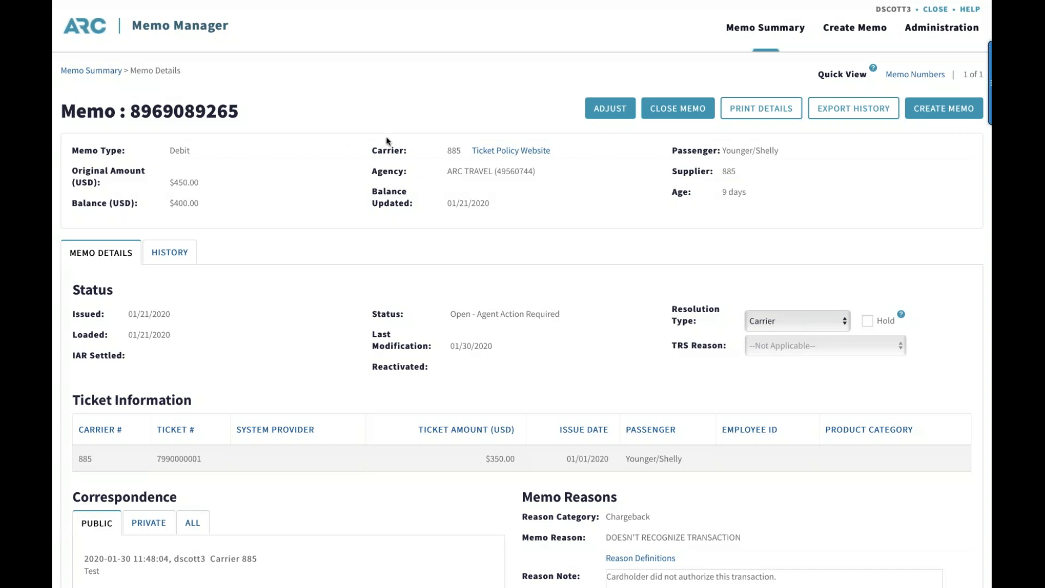
Close the memo permanently, confirming that its balance is set to $0.00
left_click(680, 111)
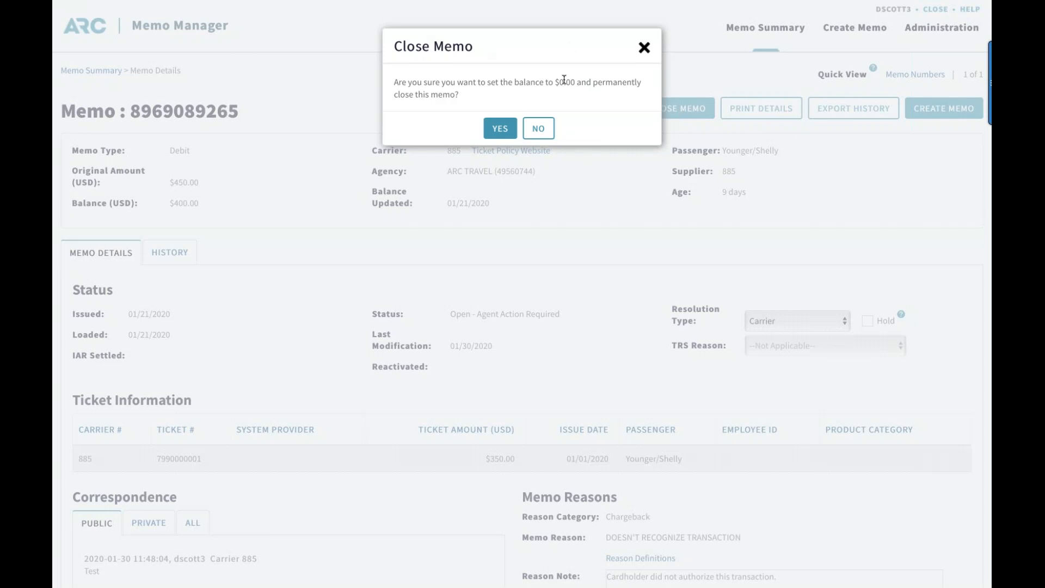
left_click(501, 127)
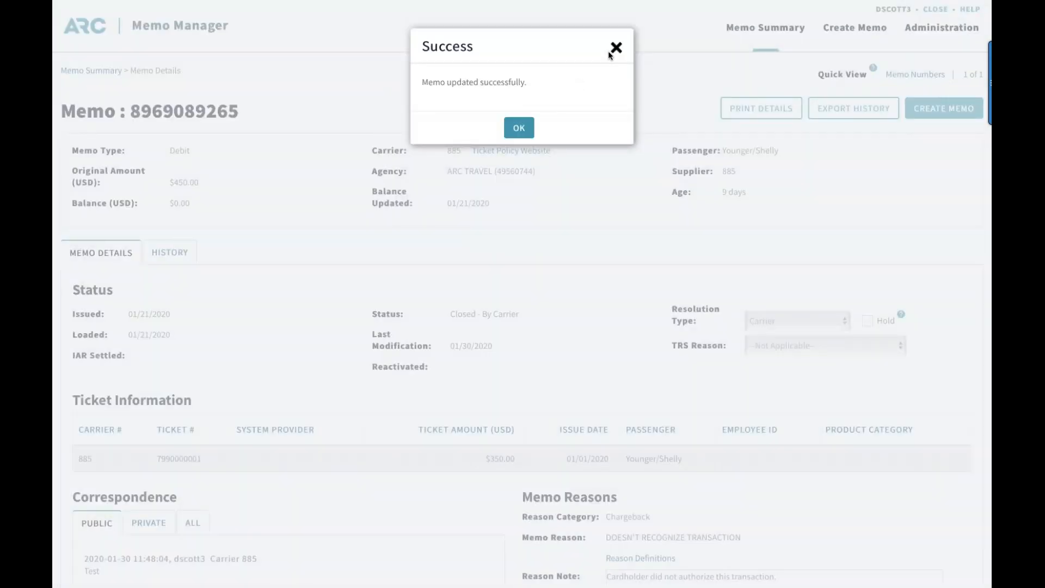
left_click(506, 127)
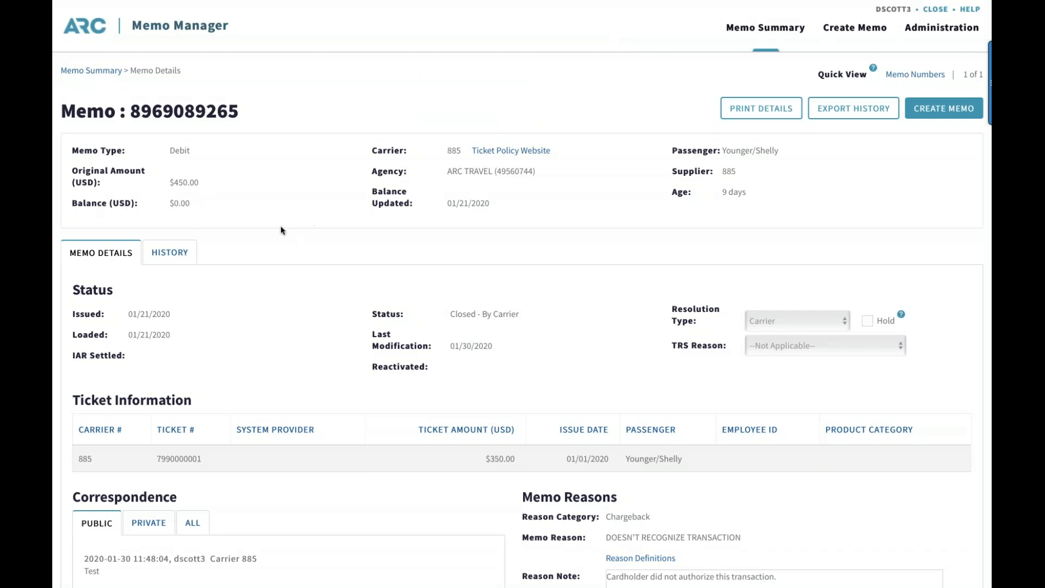
Look over the closed memo's details and open a blank Create Memo form
scroll(279, 286, "down", 1)
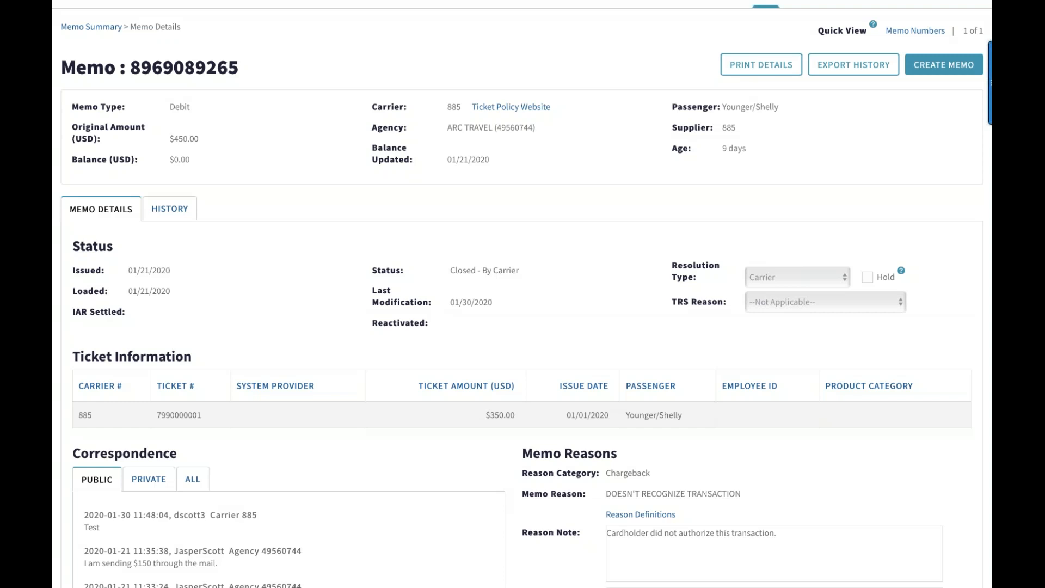
scroll(412, 210, "up", 2)
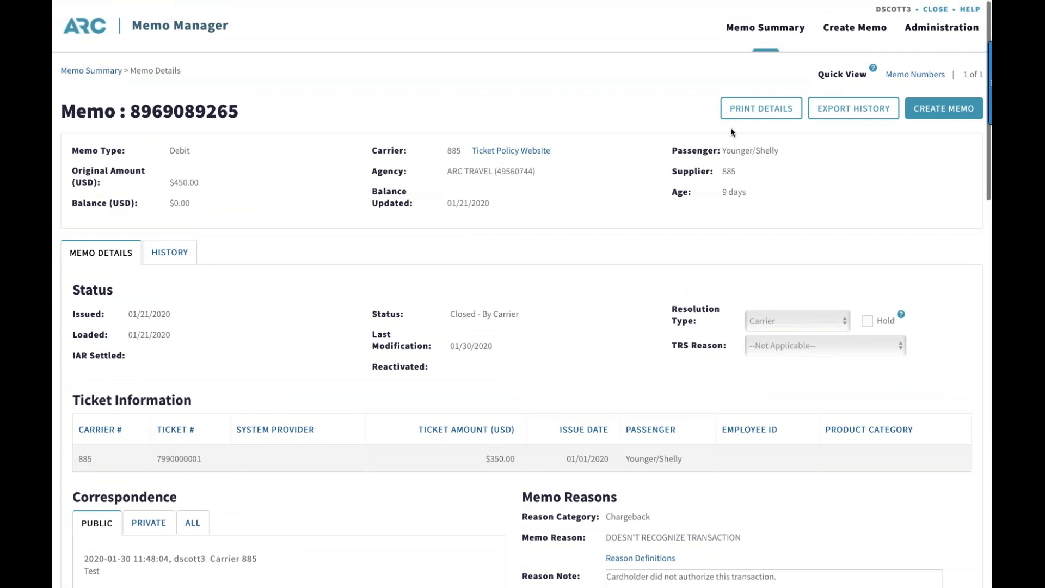
scroll(626, 143, "down", 1)
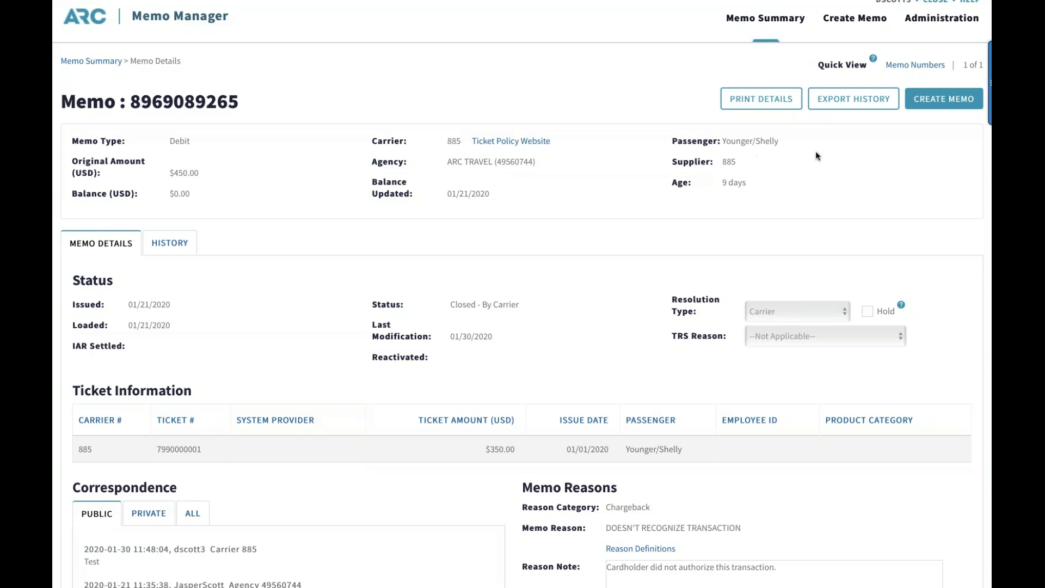
left_click(925, 99)
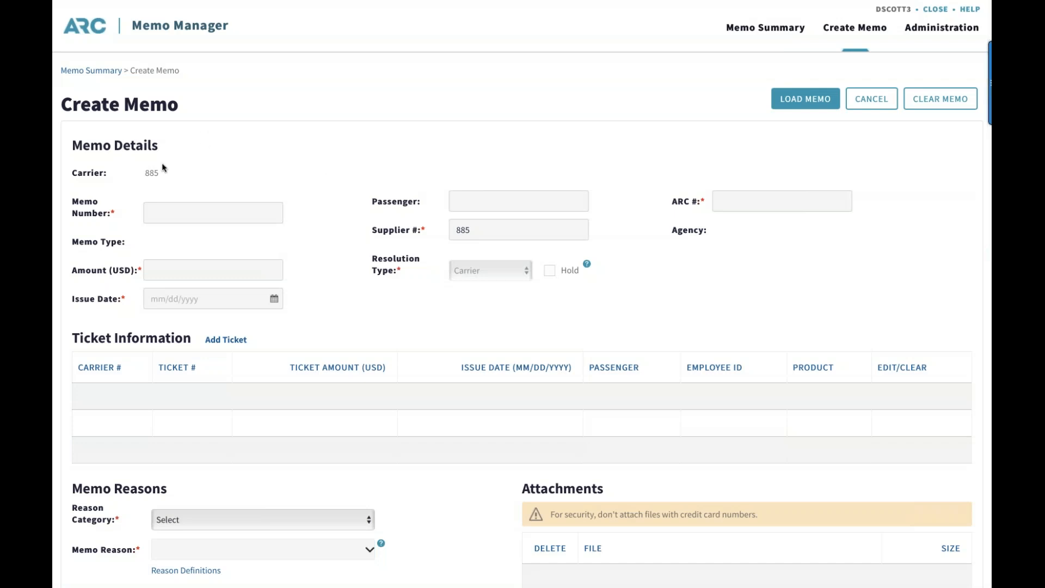
scroll(162, 168, "down", 1)
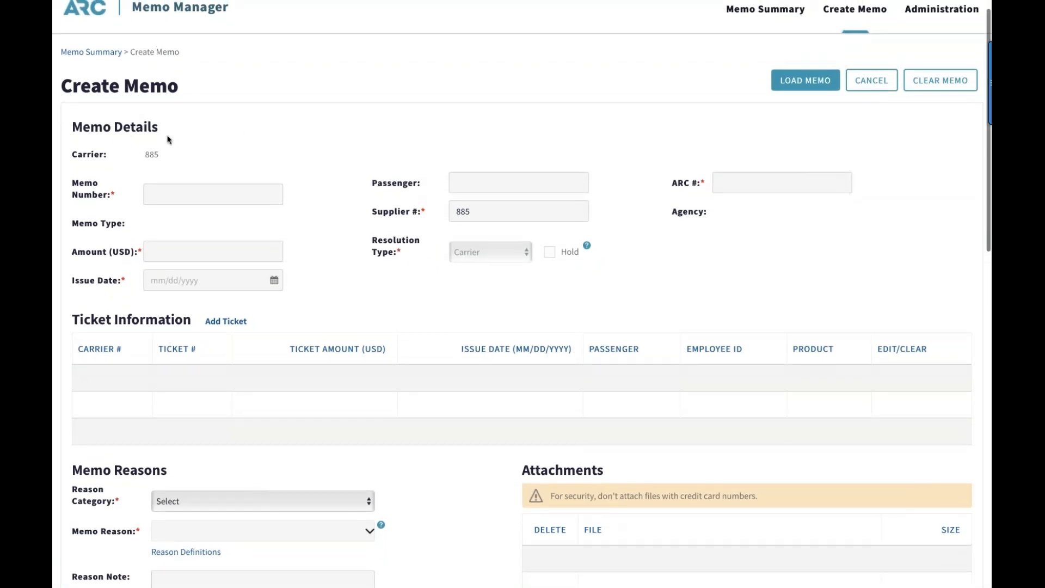
left_click(170, 195)
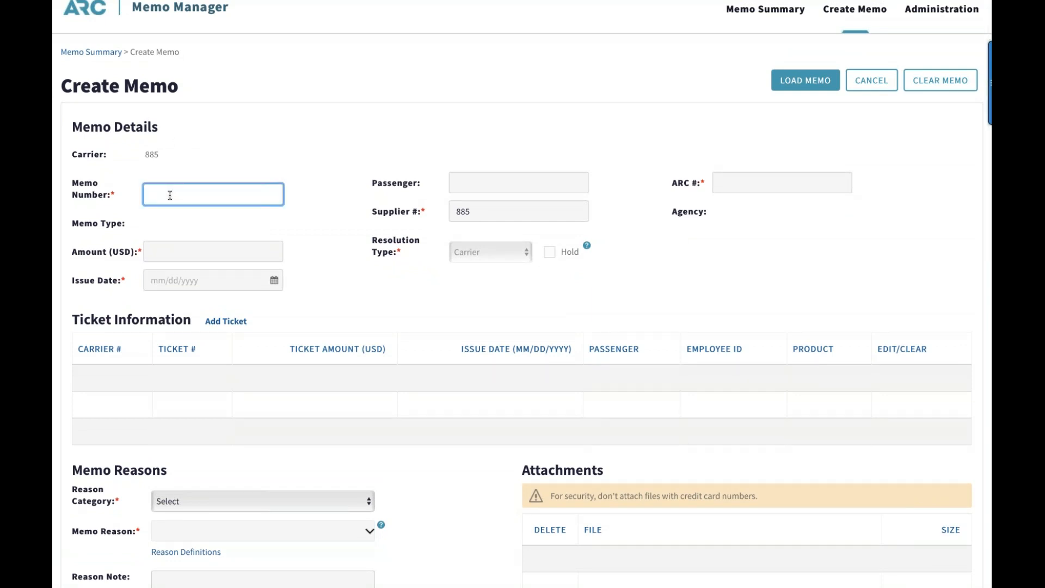
type("89690892712")
Set the memo's amount to 200.00 USD and its issue date to 01/30/2020
left_click(169, 243)
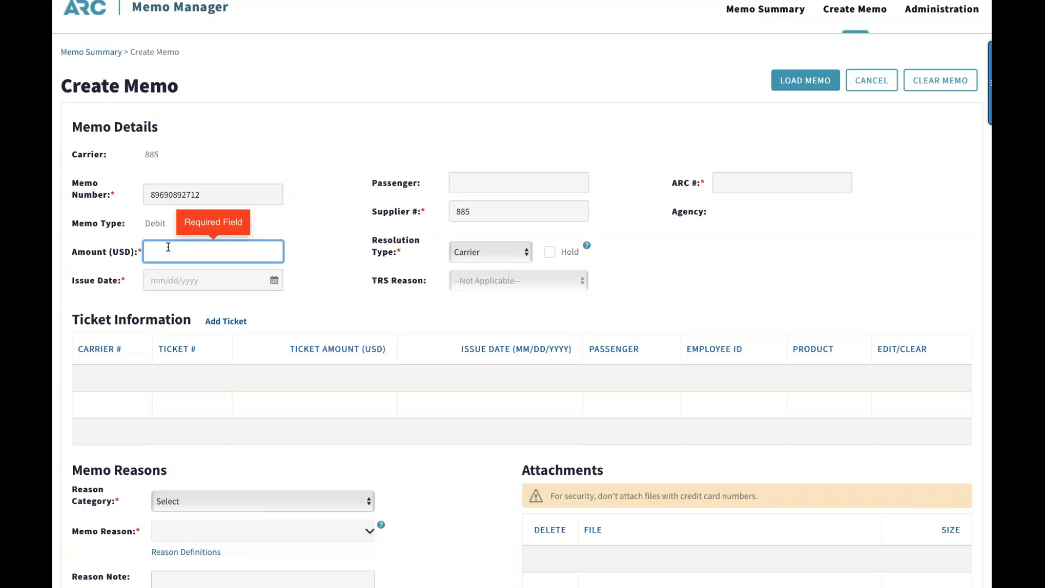
type("200.00")
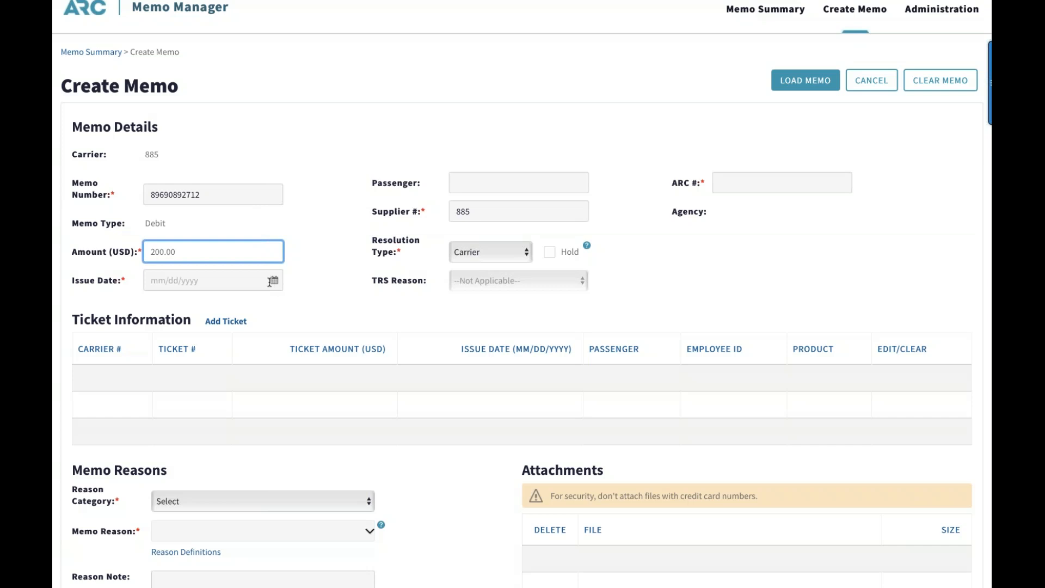
left_click(296, 290)
left_click(274, 281)
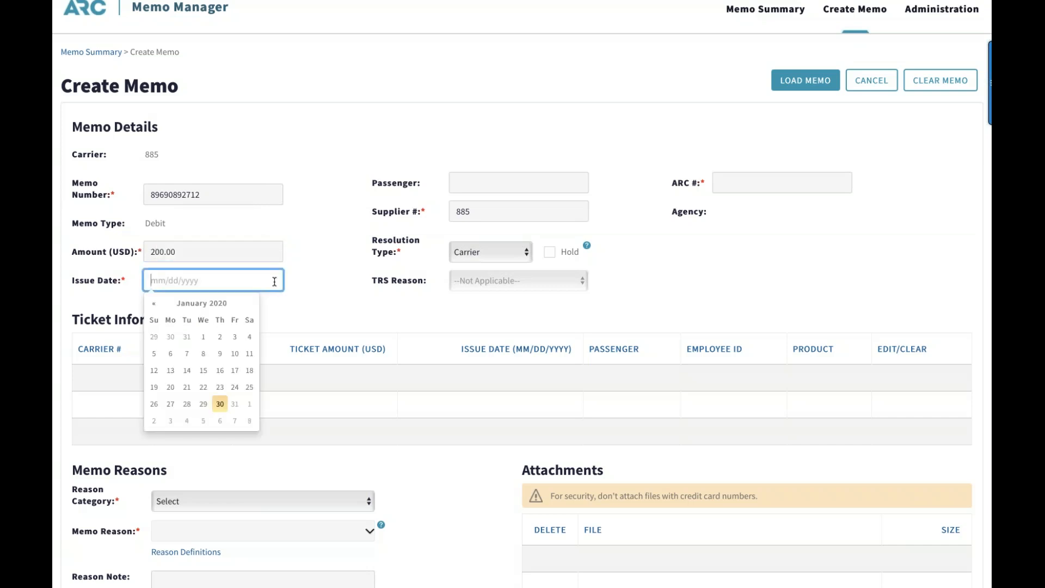
left_click(224, 407)
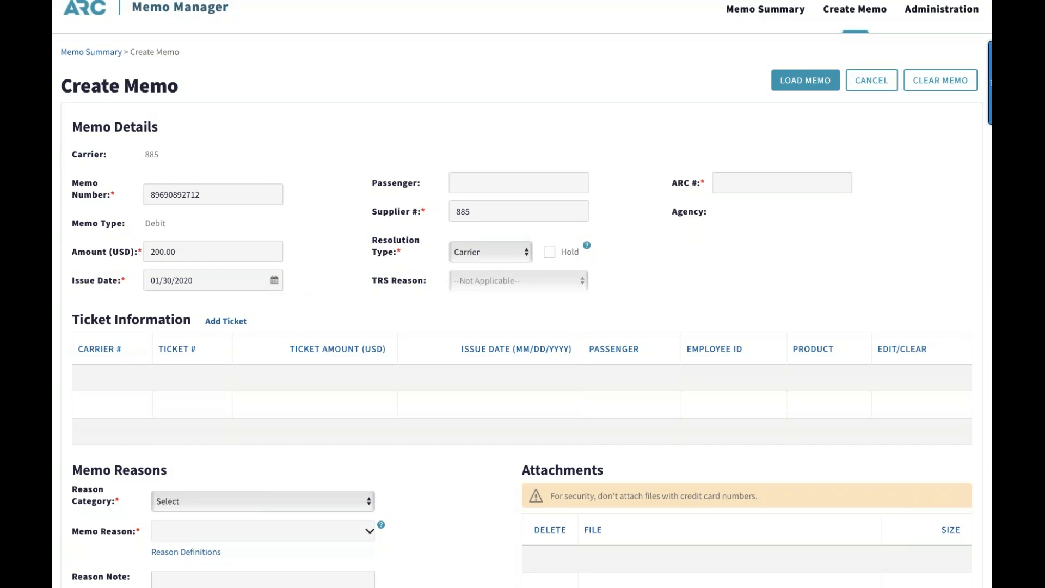
Fill in the passenger's name and the agency's ARC number in Memo Details
left_click(464, 180)
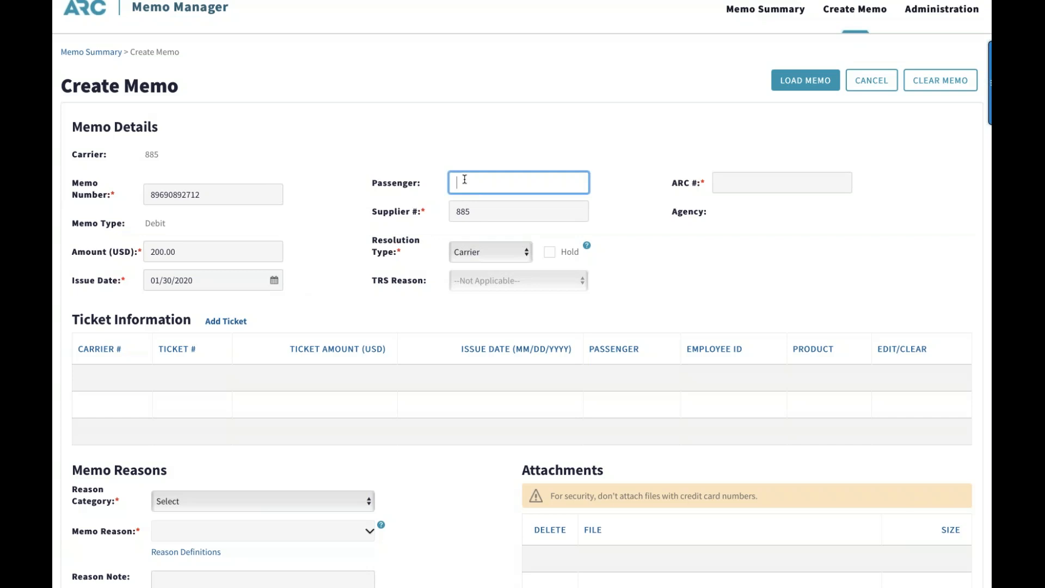
scroll(776, 256, "down", 1)
left_click(747, 170)
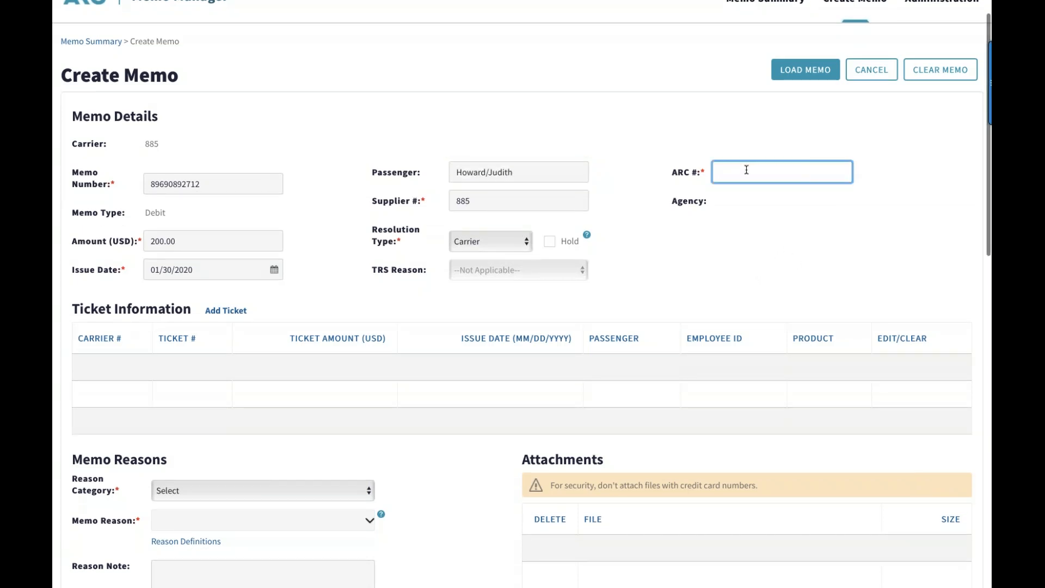
type("49")
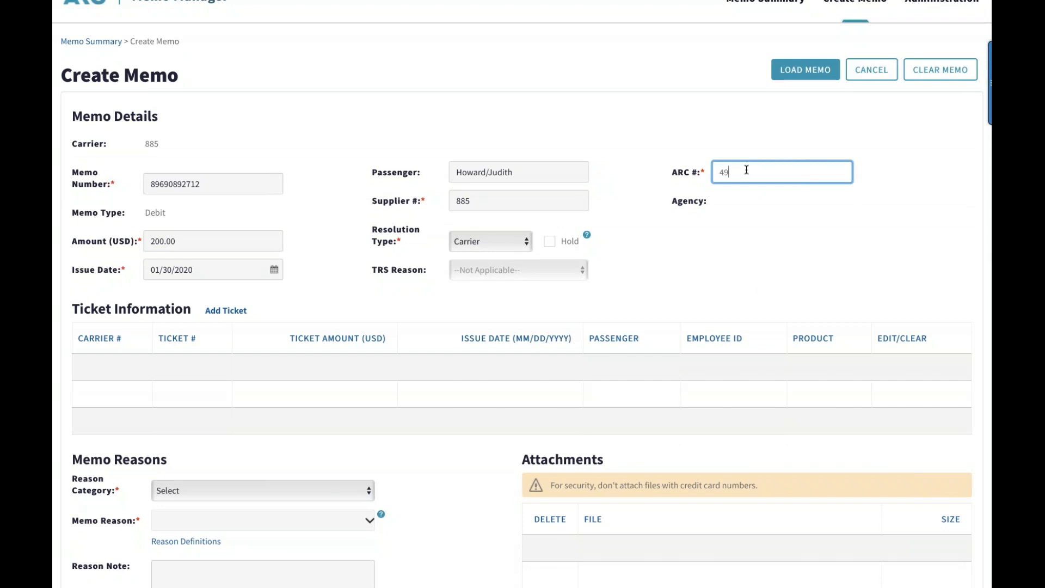
type("560744")
left_click(763, 216)
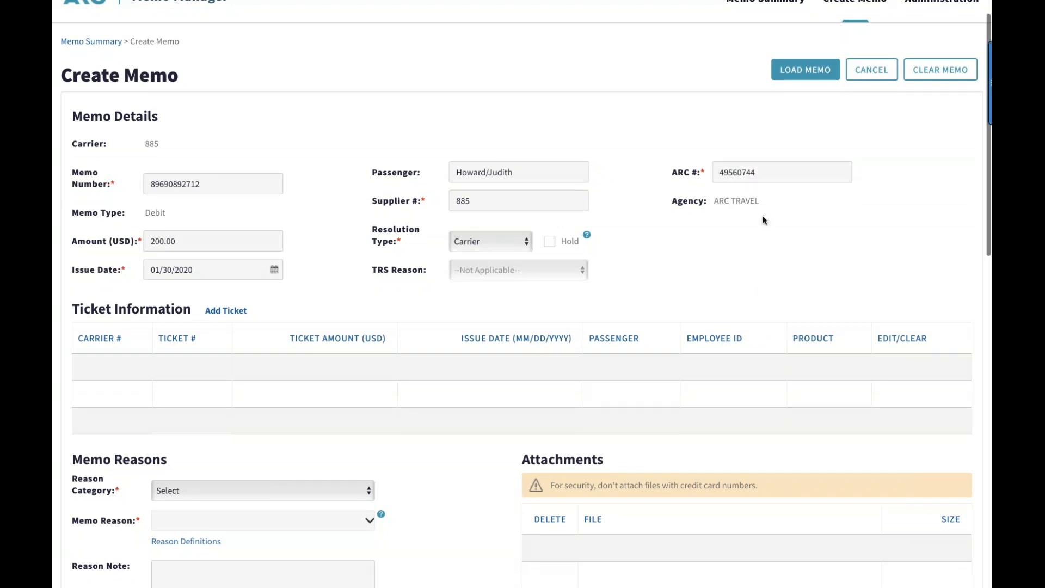
Start a new ticket entry for carrier A R C (885) and enter its ticket number
scroll(762, 220, "down", 2)
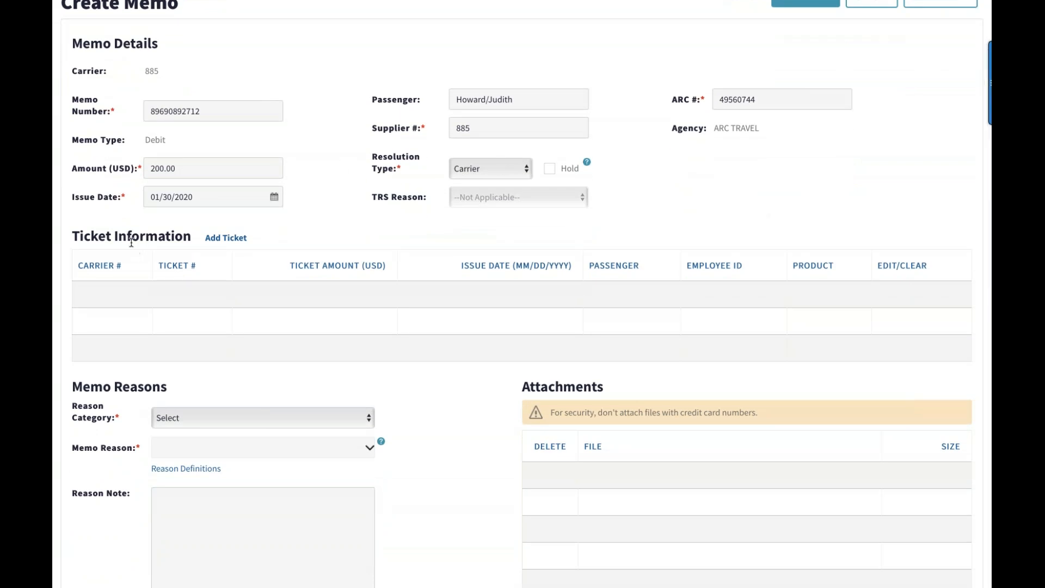
left_click(225, 238)
left_click(595, 93)
left_click(525, 129)
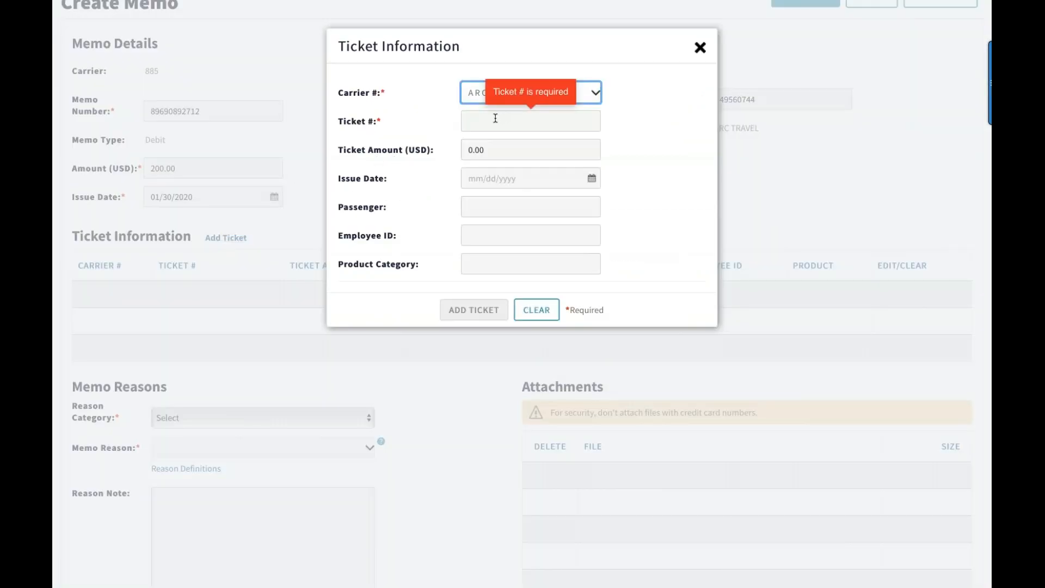
left_click(490, 122)
type("7")
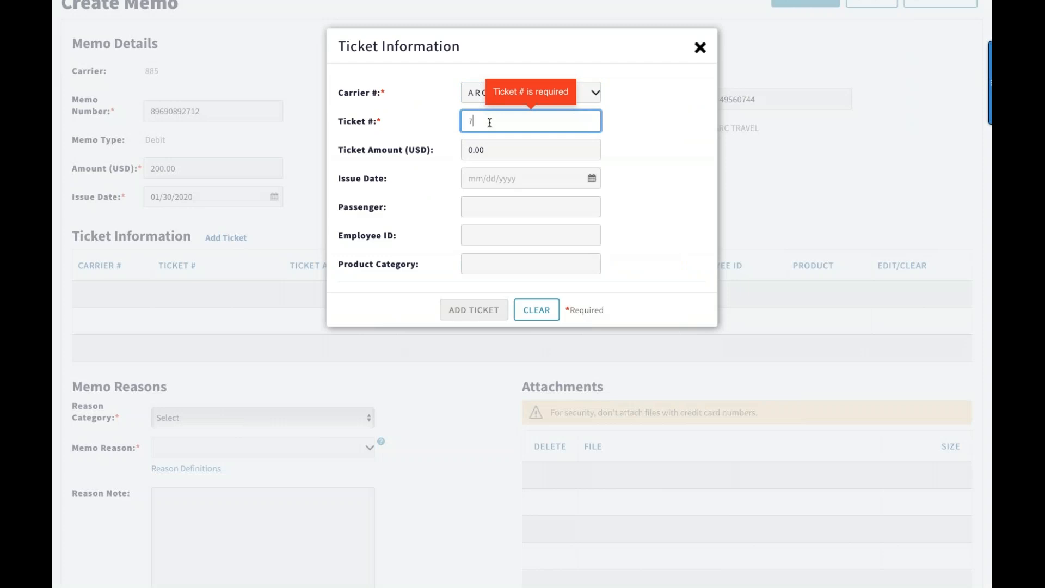
type("990000000")
key("BackSpace")
type("5")
Set the ticket amount to 200.00 USD and the ticket's issue date to 01/15/2020
left_click(485, 149)
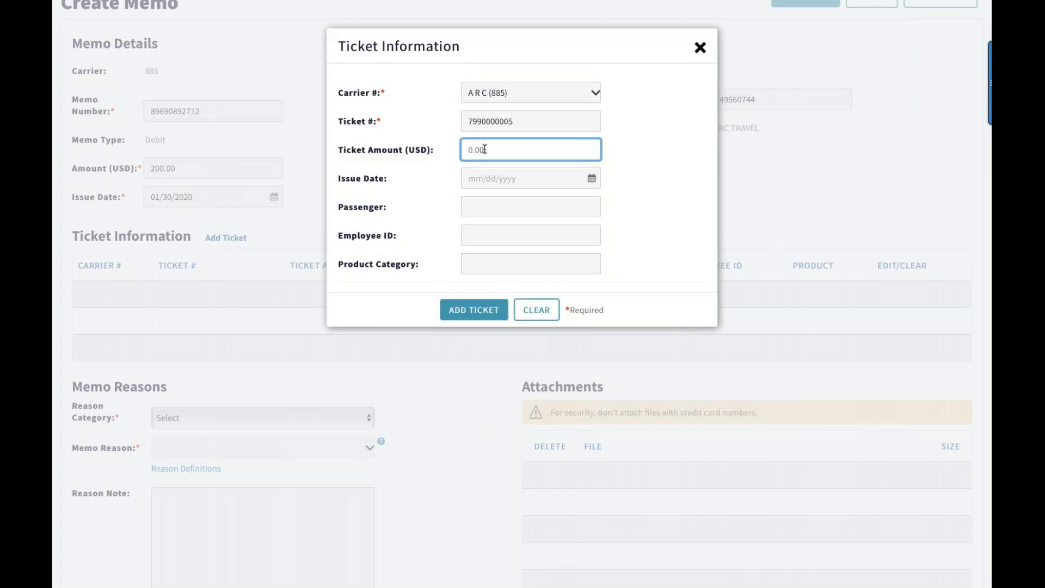
key("BackSpace")
key("BackSpace")
key("BackSpace")
key("BackSpace")
type("200.00")
left_click(592, 178)
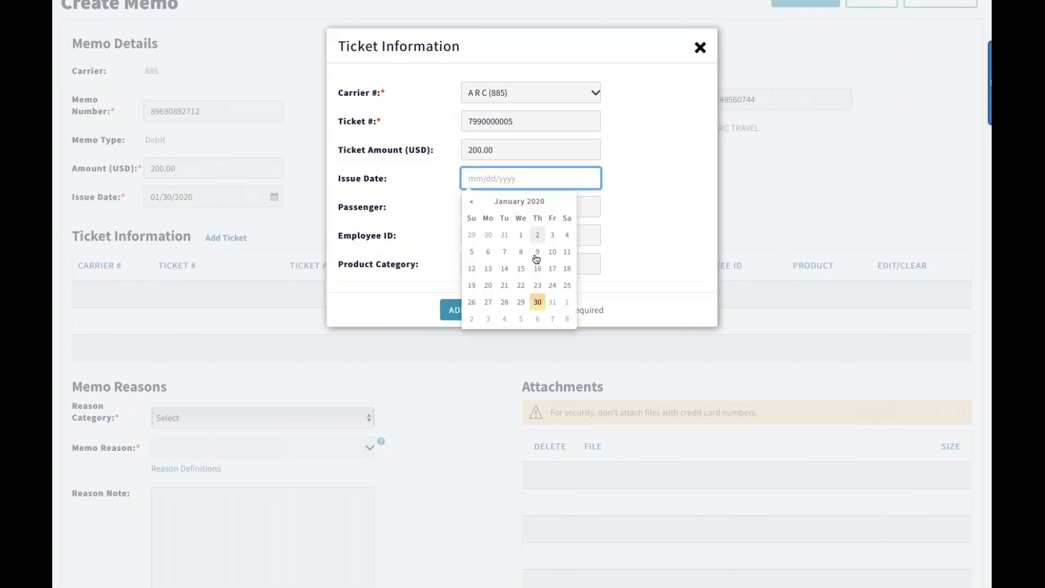
left_click(521, 268)
Enter the ticket's passenger name and employee ID, add the ticket to the memo, and close the ticket form
left_click(504, 207)
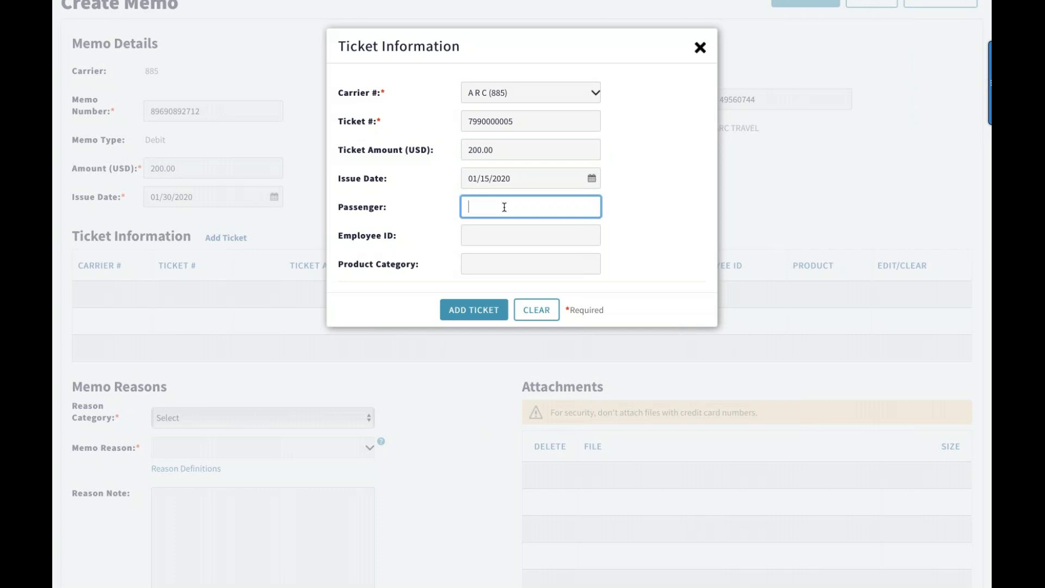
left_click(554, 235)
type("909")
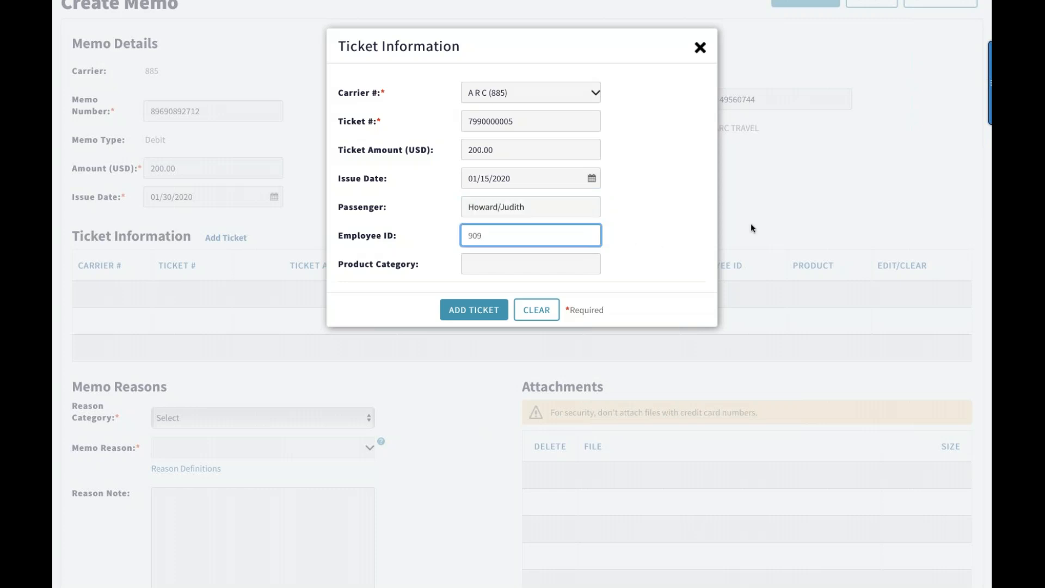
left_click(469, 313)
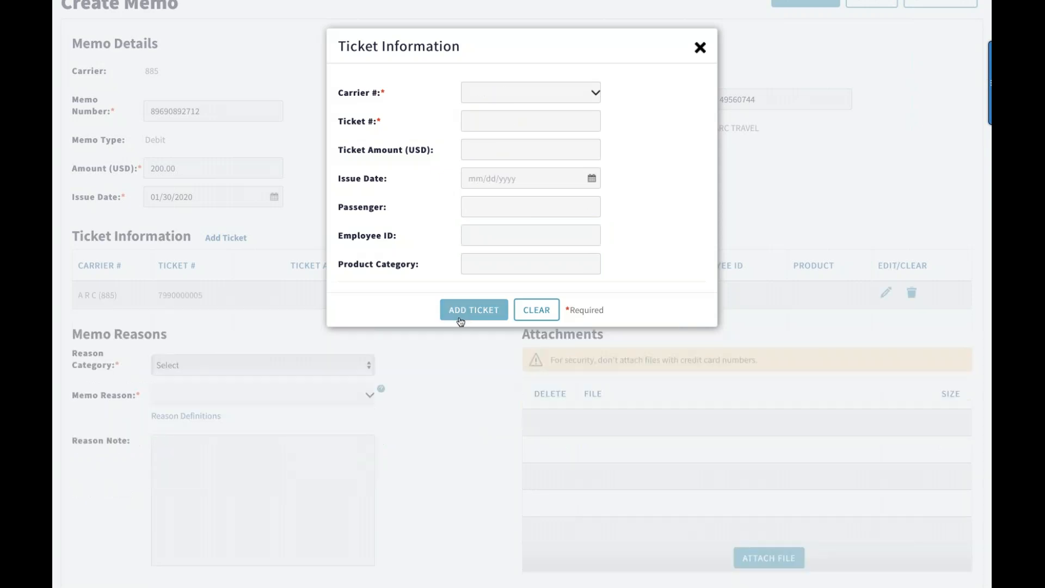
left_click(700, 48)
Set the memo's reason category to Chargeback and the memo reason to REFUND NOT RECEIVED (CR)
scroll(530, 331, "down", 2)
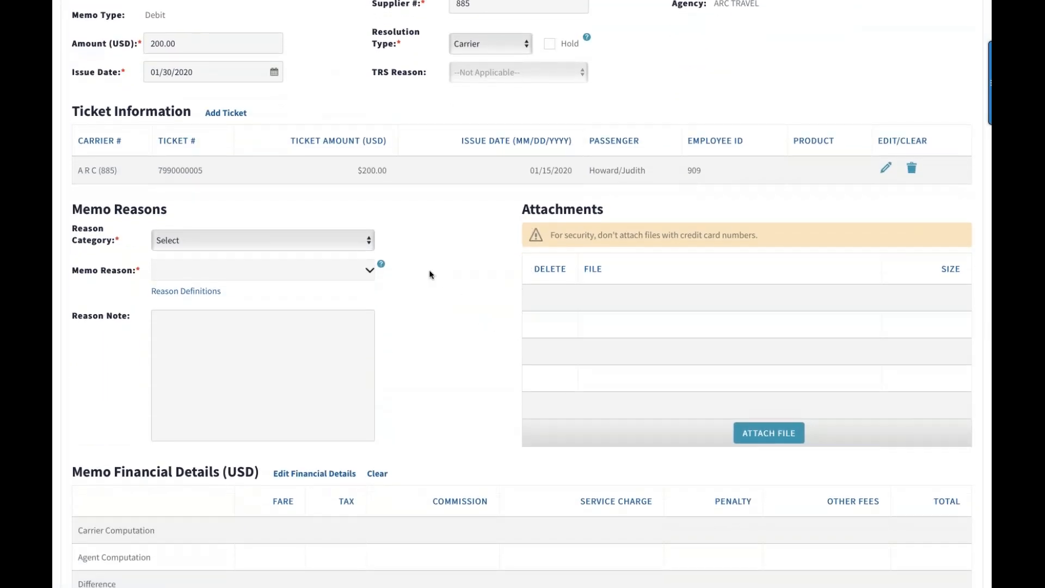
left_click(368, 245)
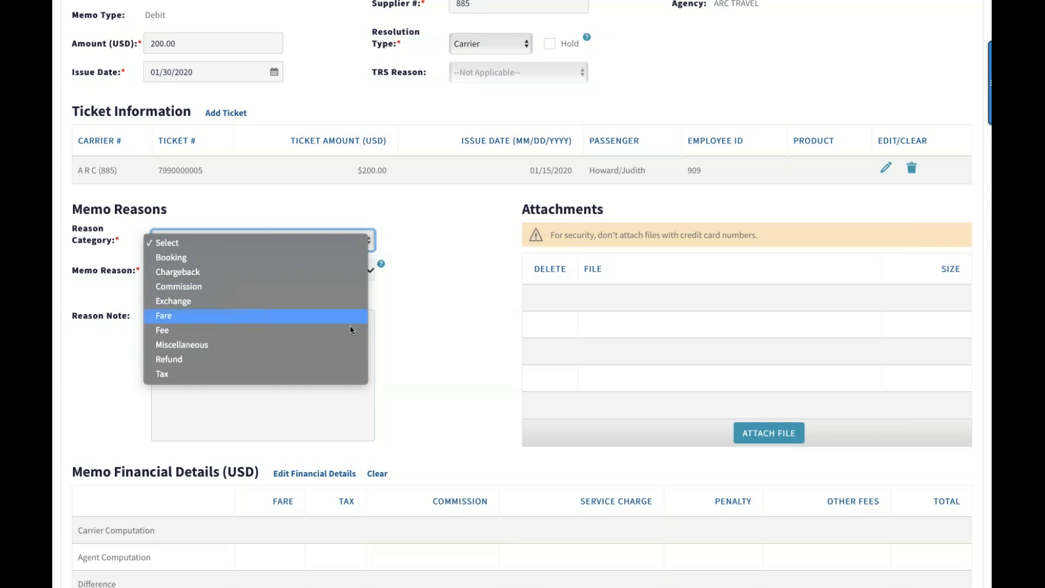
left_click(338, 273)
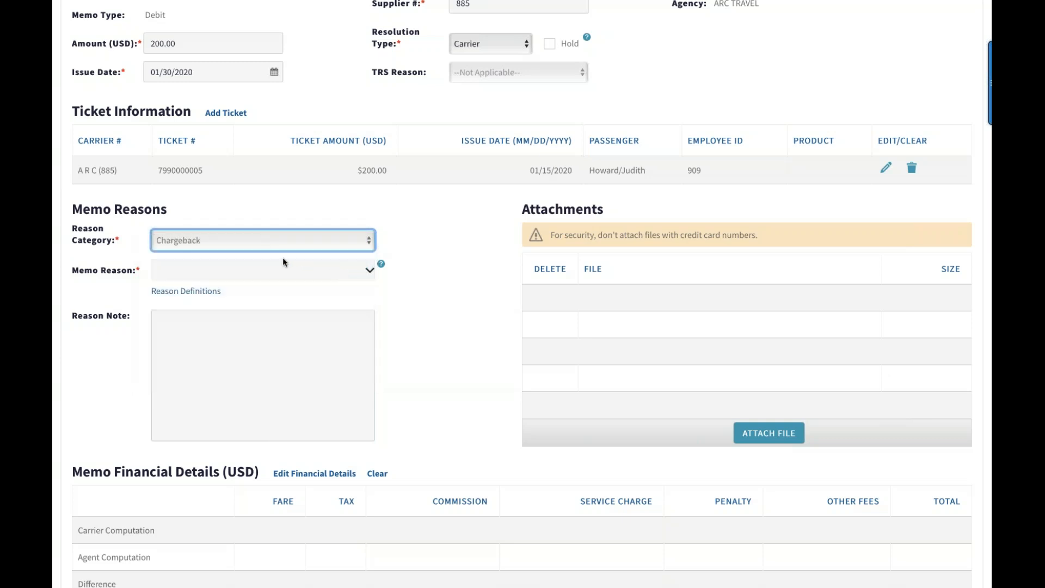
left_click(370, 270)
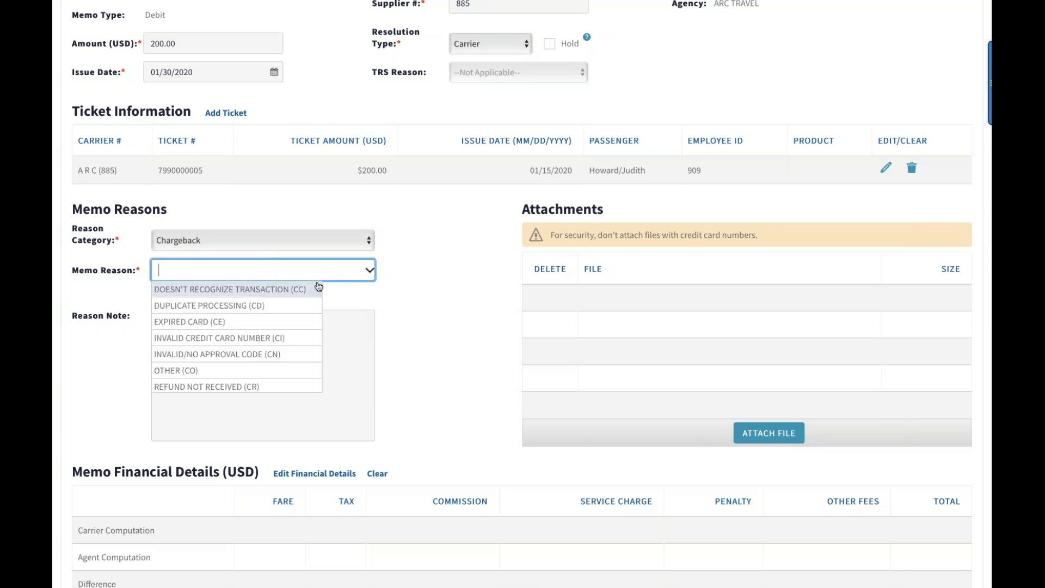
left_click(257, 388)
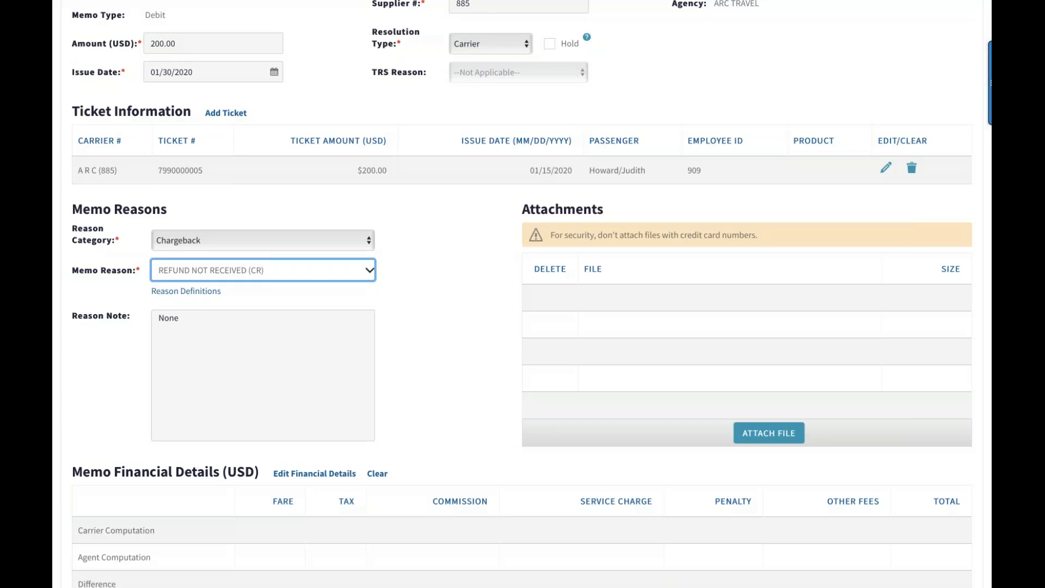
Replace the reason note with "Passenger requested a refund but it was not processed."
left_click(199, 321)
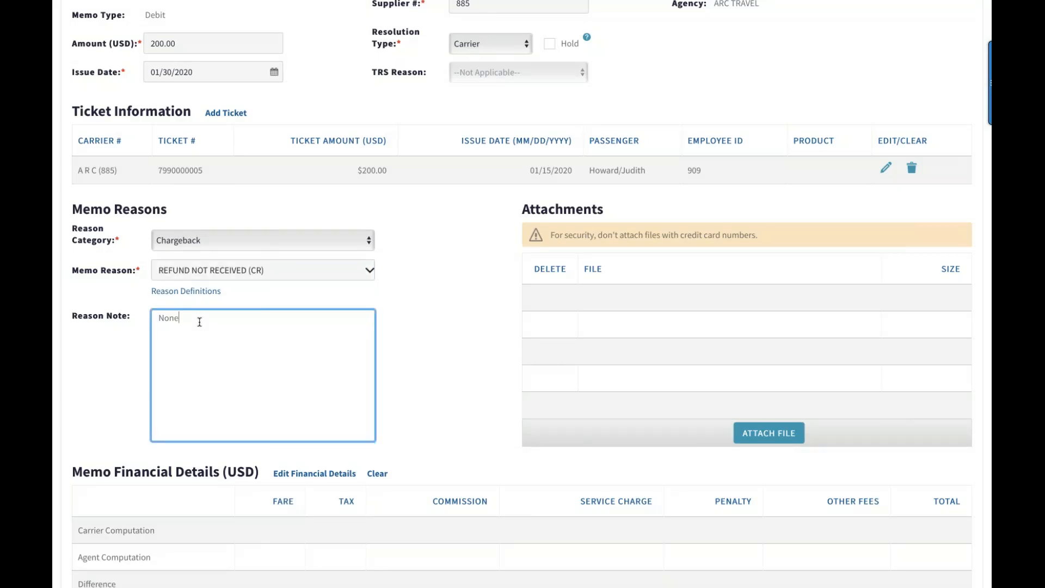
key("BackSpace")
key("BackSpace")
key("BackSpace")
key("BackSpace")
type("Passenger requested a refund but it was not por")
key("BackSpace")
key("BackSpace")
type("rocessed.")
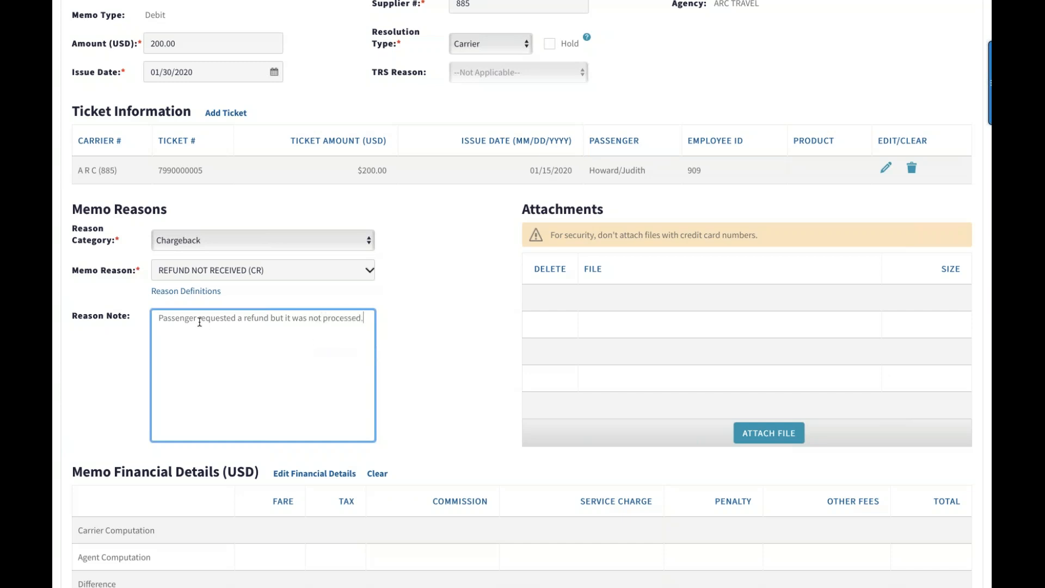
left_click(390, 425)
Look at the file chooser for memo attachments and dismiss it without choosing a file
scroll(389, 425, "down", 1)
scroll(389, 425, "down", 1)
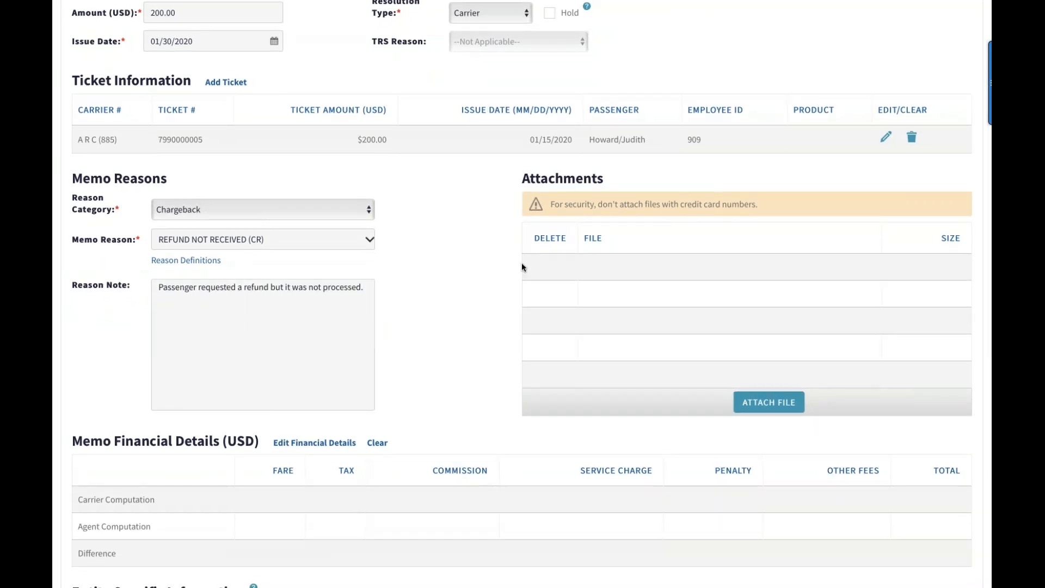
left_click(769, 402)
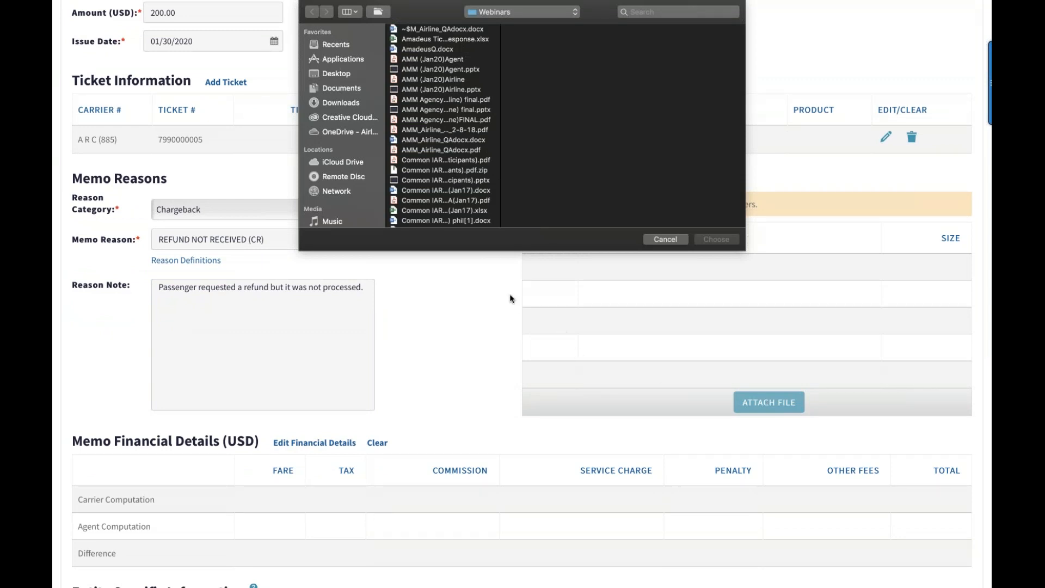
left_click(673, 241)
Enter a carrier fare of 150.00 and a carrier tax of 50.00 in the memo's financial details, and apply them
scroll(435, 379, "down", 3)
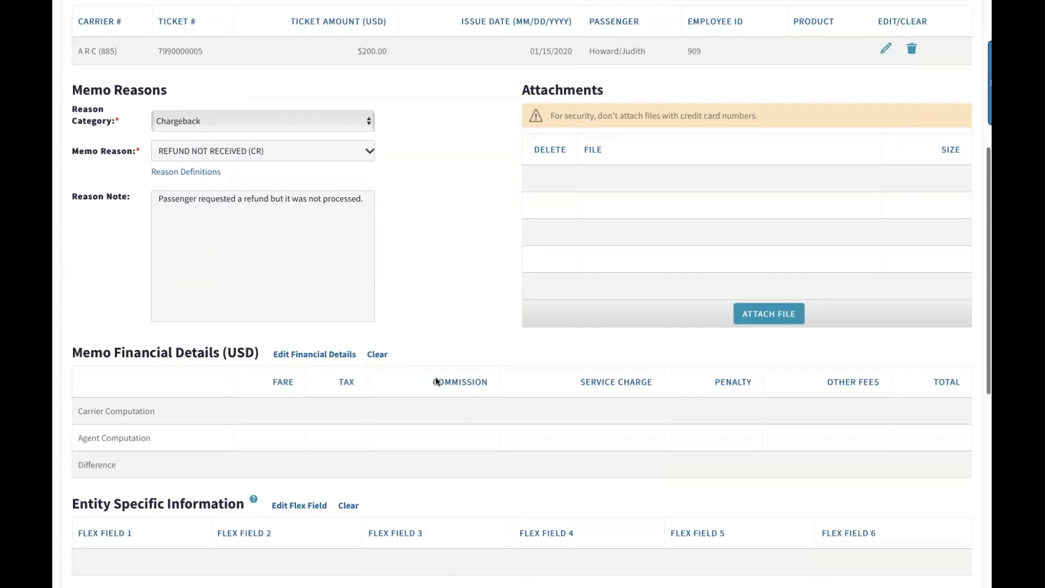
scroll(436, 381, "down", 1)
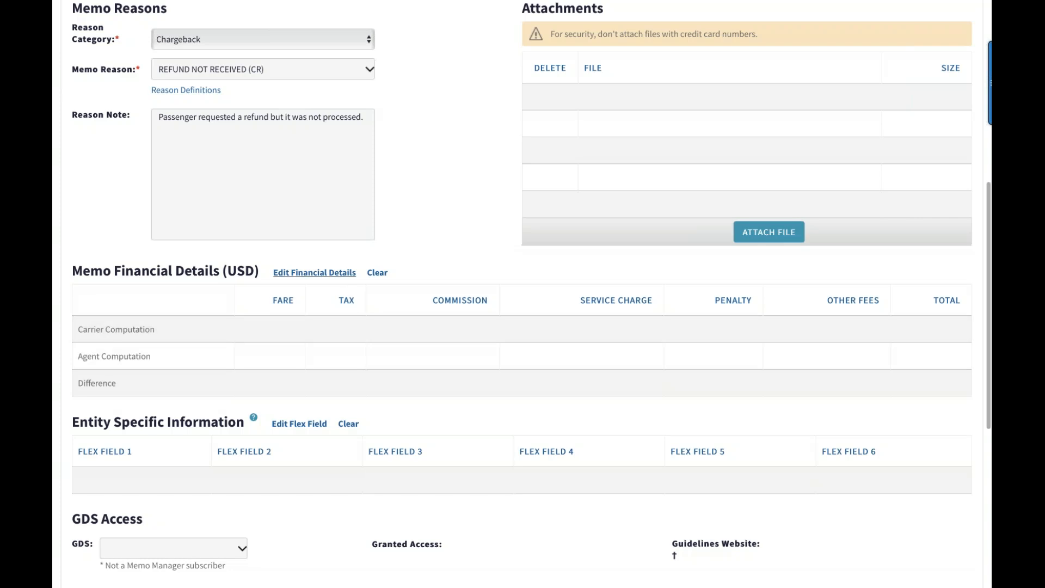
left_click(339, 278)
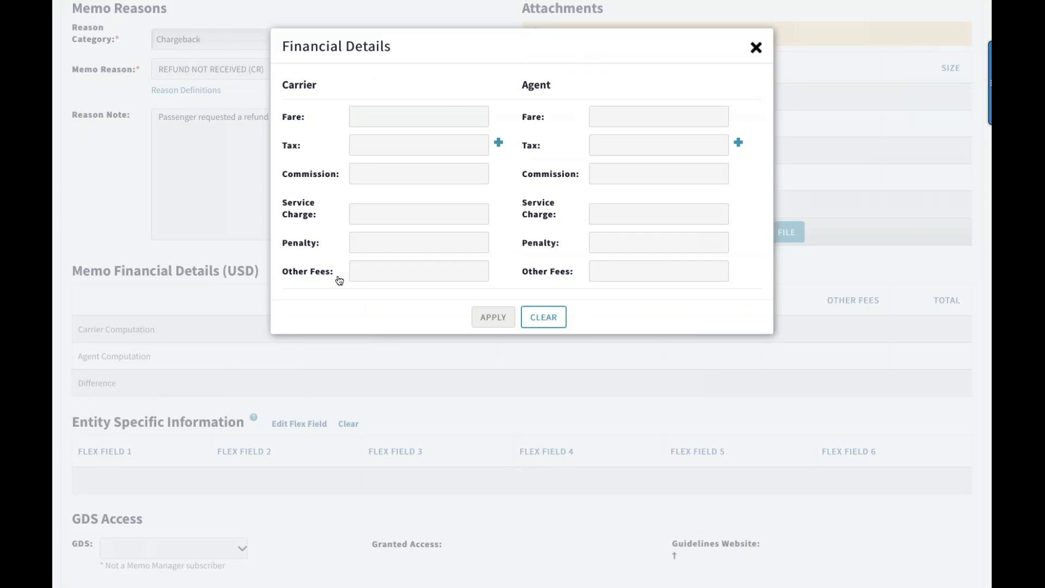
left_click(373, 114)
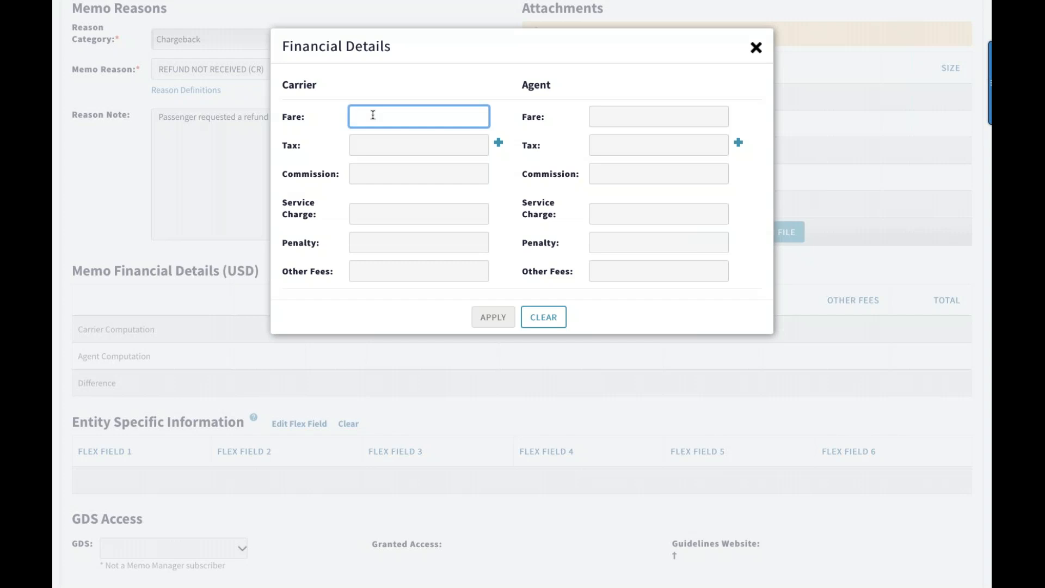
type("150.00")
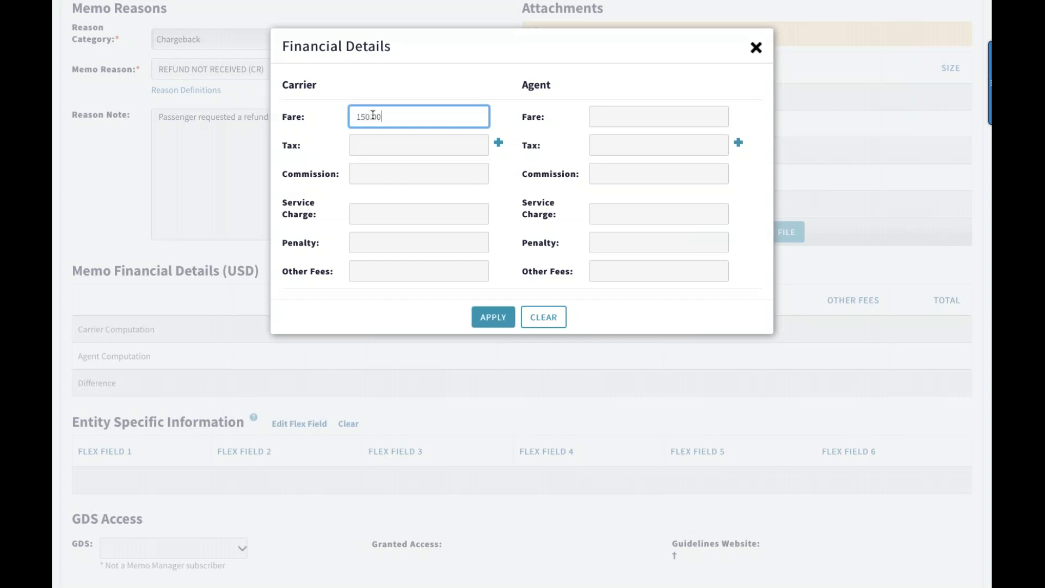
left_click(363, 146)
type("50.00")
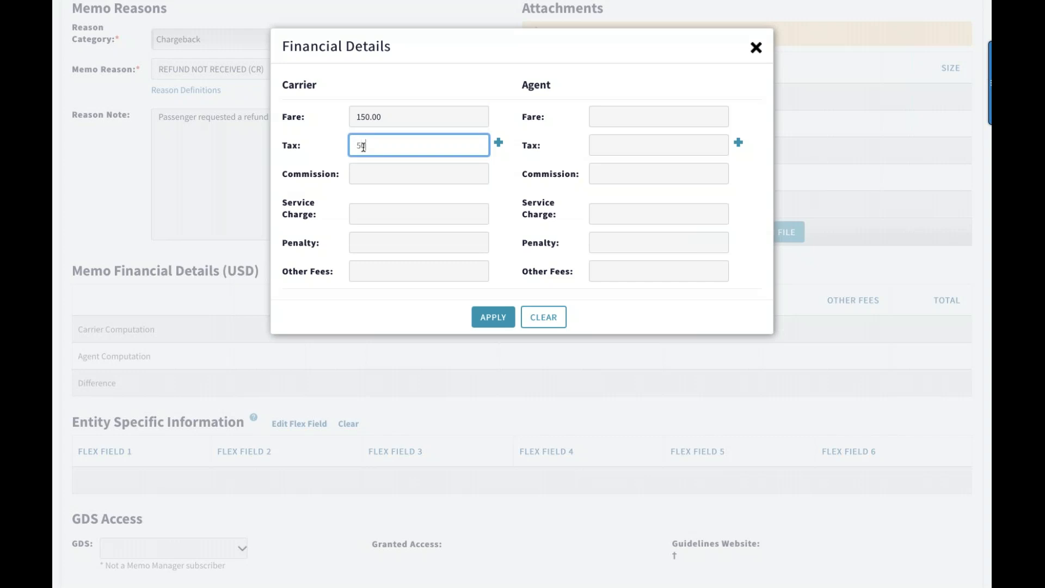
left_click(350, 194)
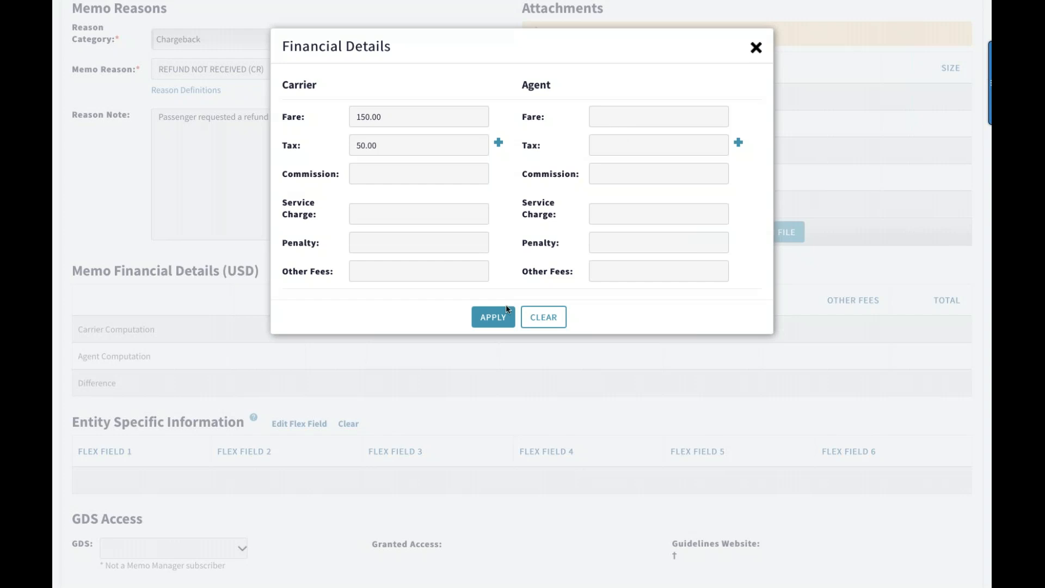
left_click(494, 317)
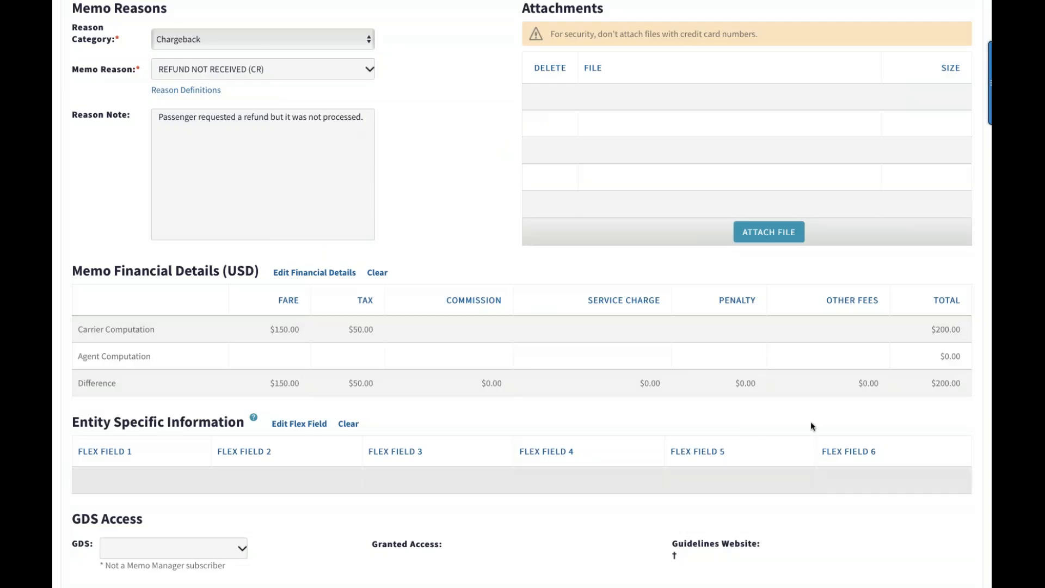
scroll(808, 420, "down", 1)
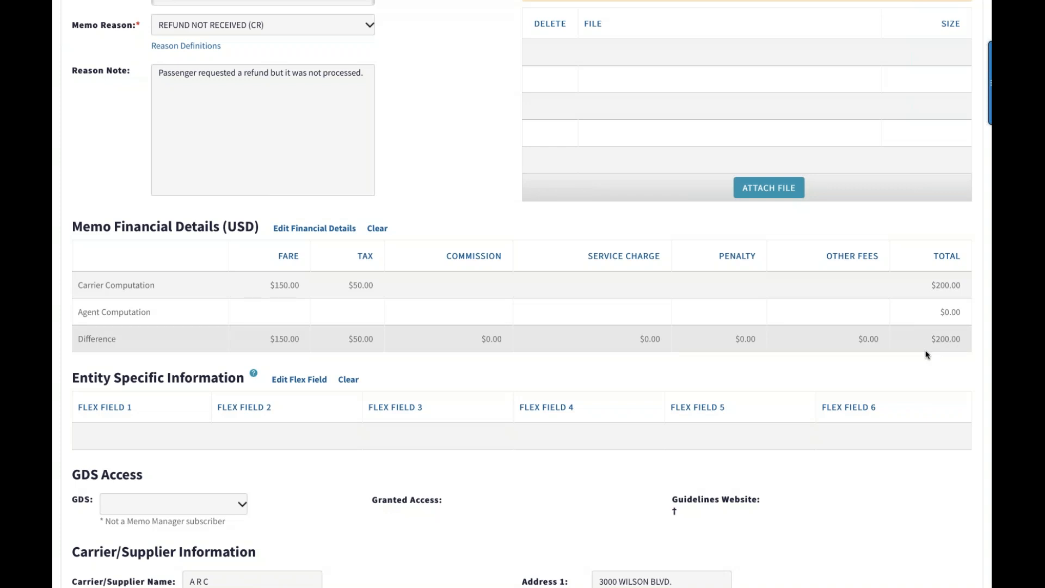
Look at the memo's flex field entry form and the list of GDS choices, closing both without entering or selecting anything
scroll(927, 354, "down", 3)
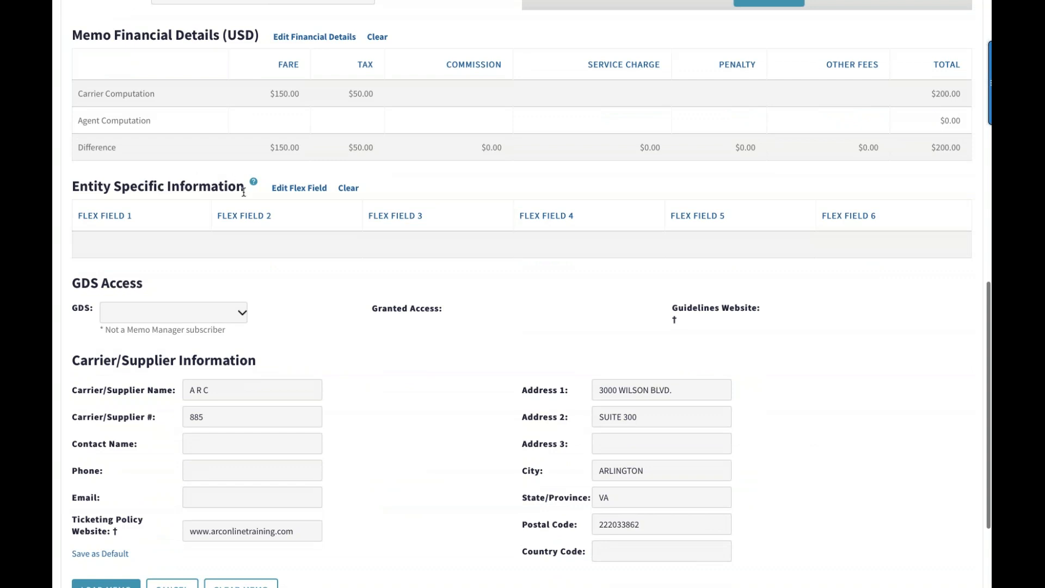
left_click(313, 194)
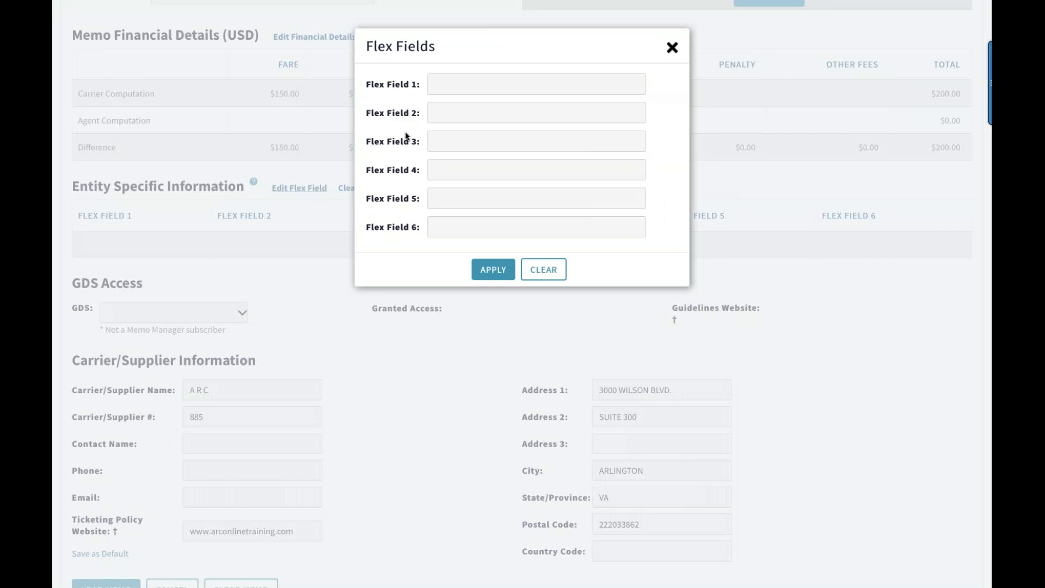
left_click(672, 47)
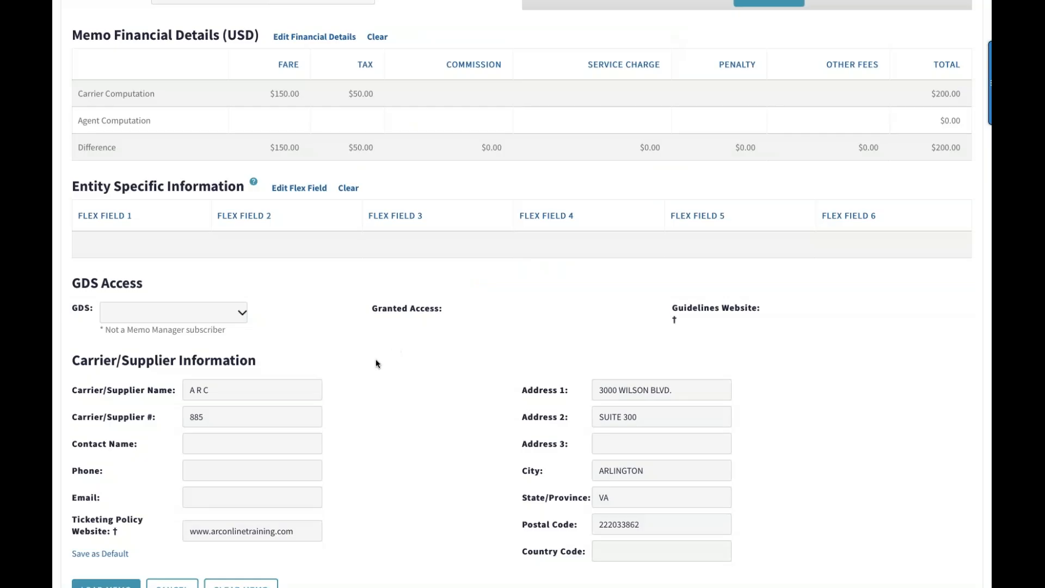
left_click(242, 313)
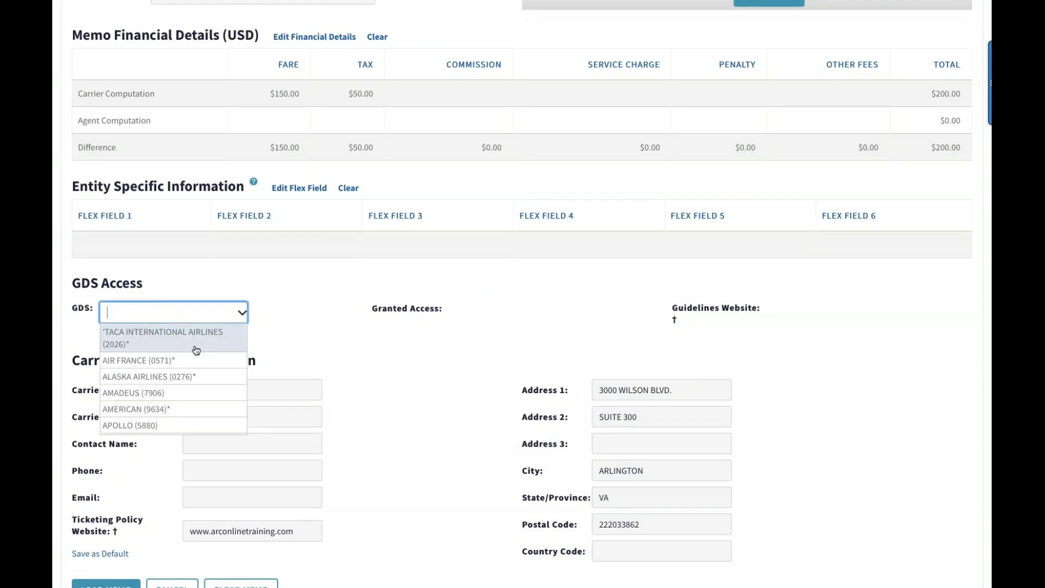
left_click(281, 318)
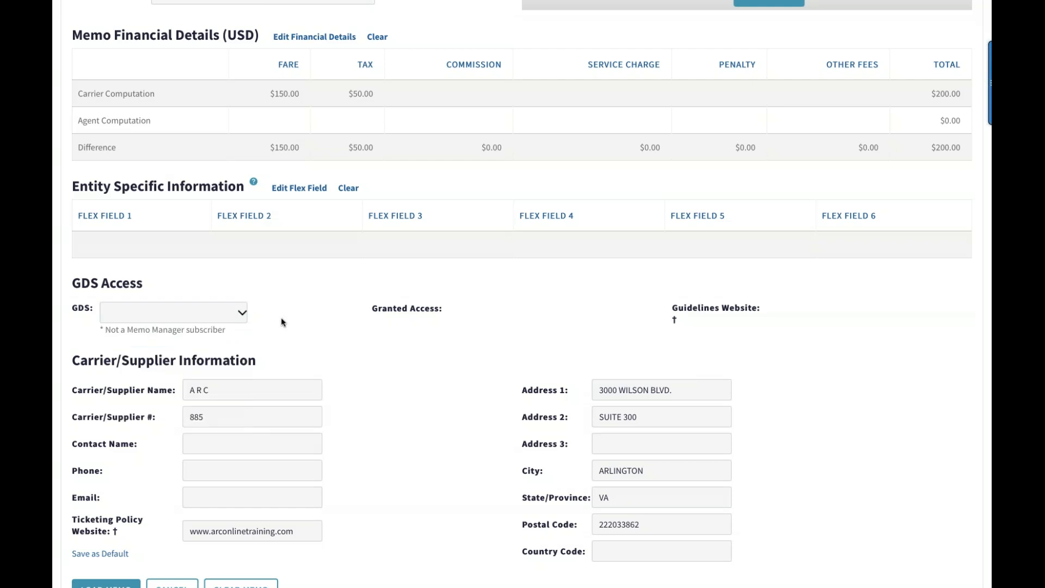
Load the completed debit memo and finish without starting another new memo
scroll(281, 318, "down", 3)
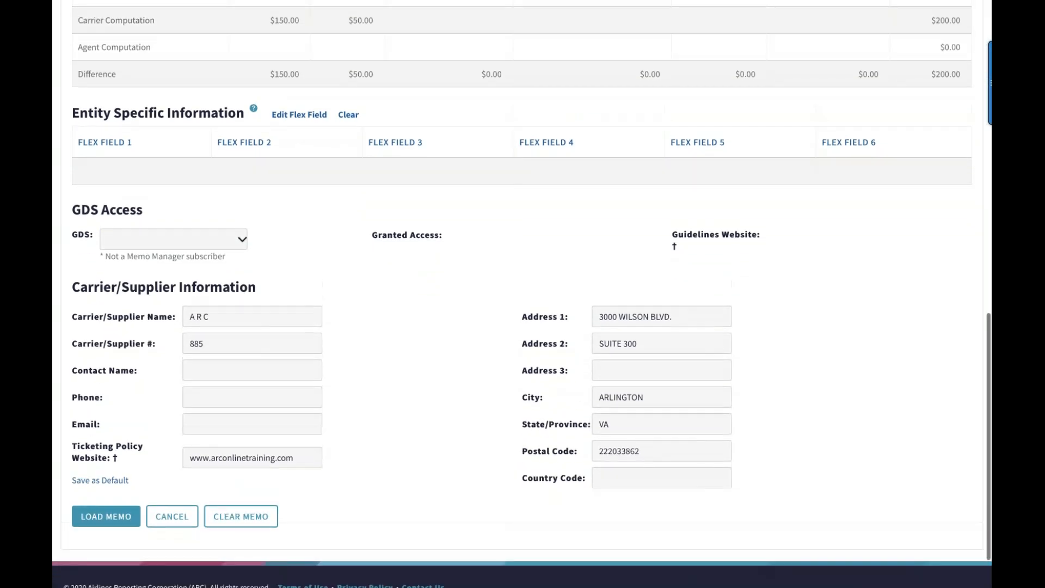
scroll(281, 318, "up", 2)
scroll(281, 318, "down", 1)
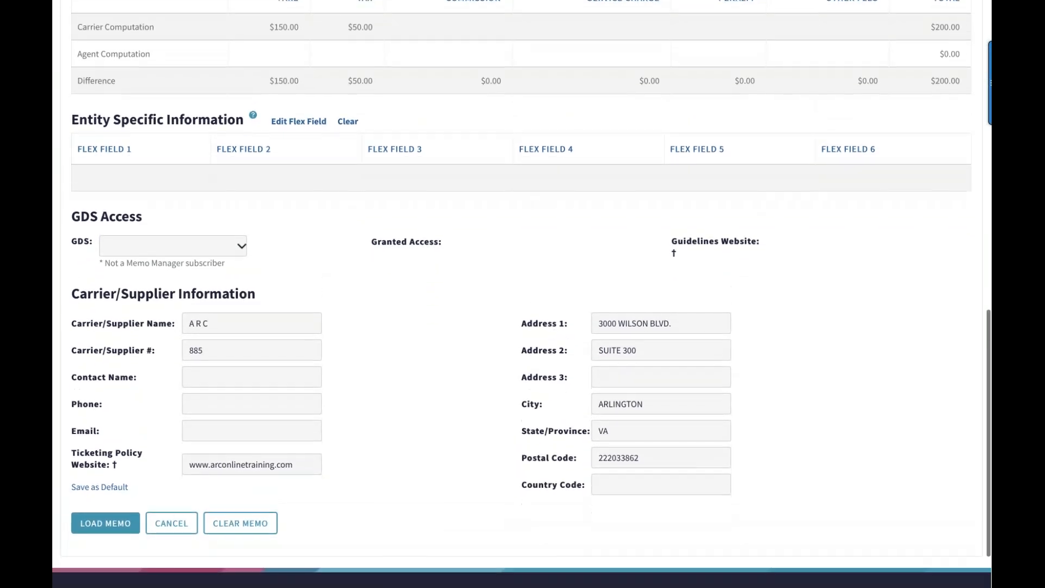
left_click(96, 526)
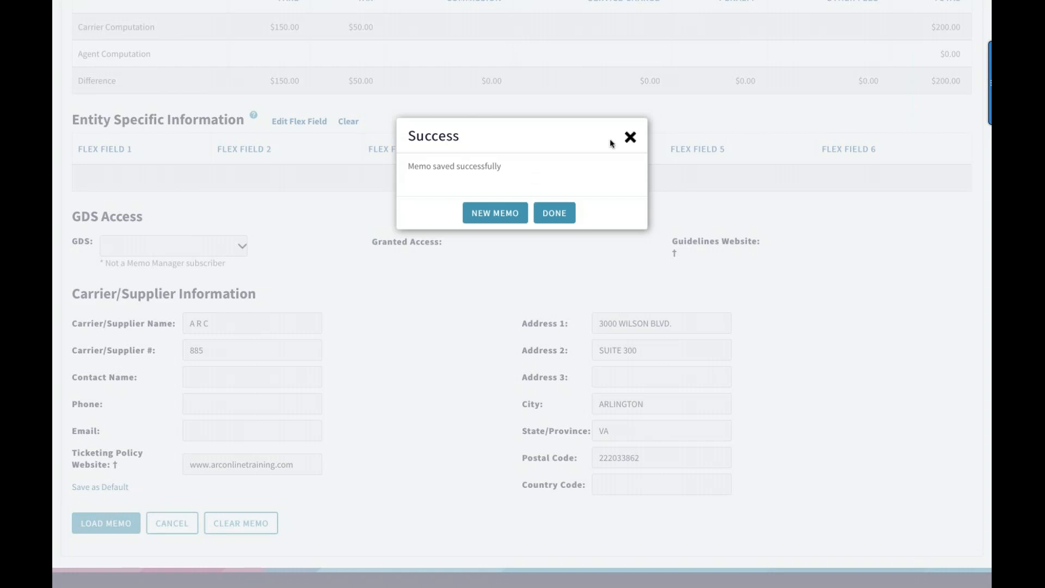
left_click(554, 213)
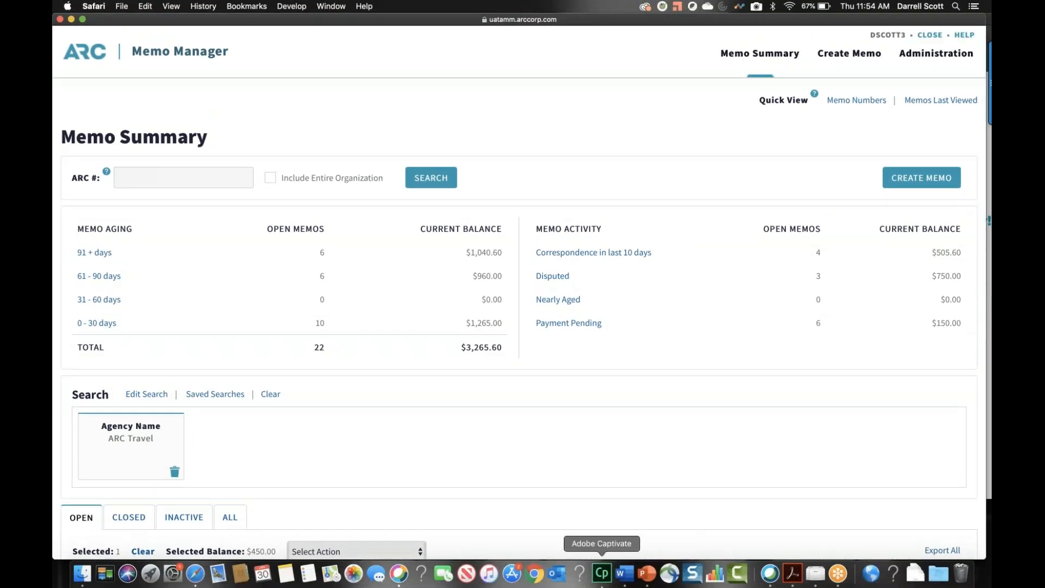
Switch to the PowerPoint presentation, start the slide show from the ARC Memo Manager Demo slide and advance to the following slide
left_click(646, 574)
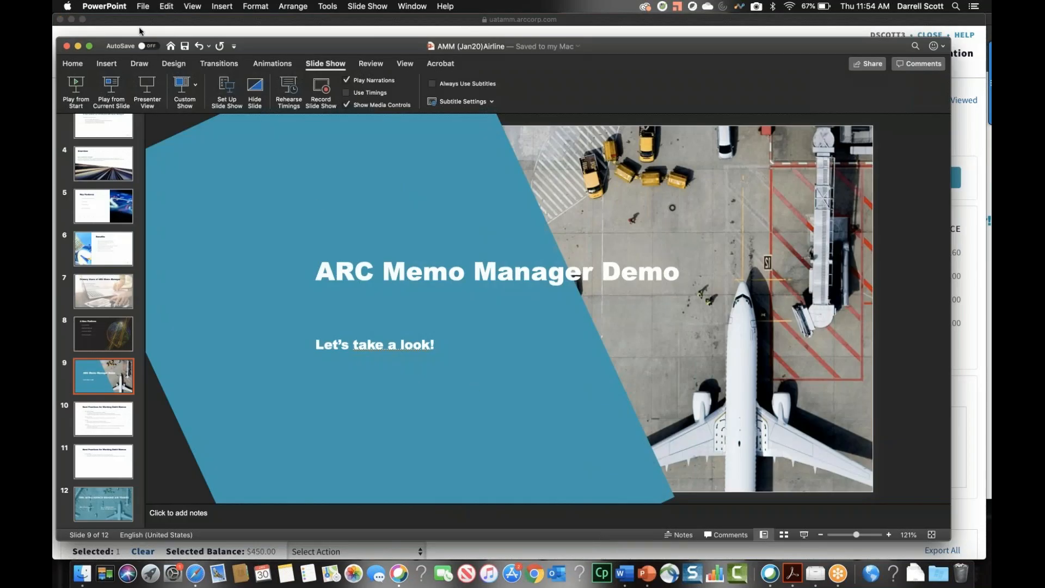
left_click(83, 91)
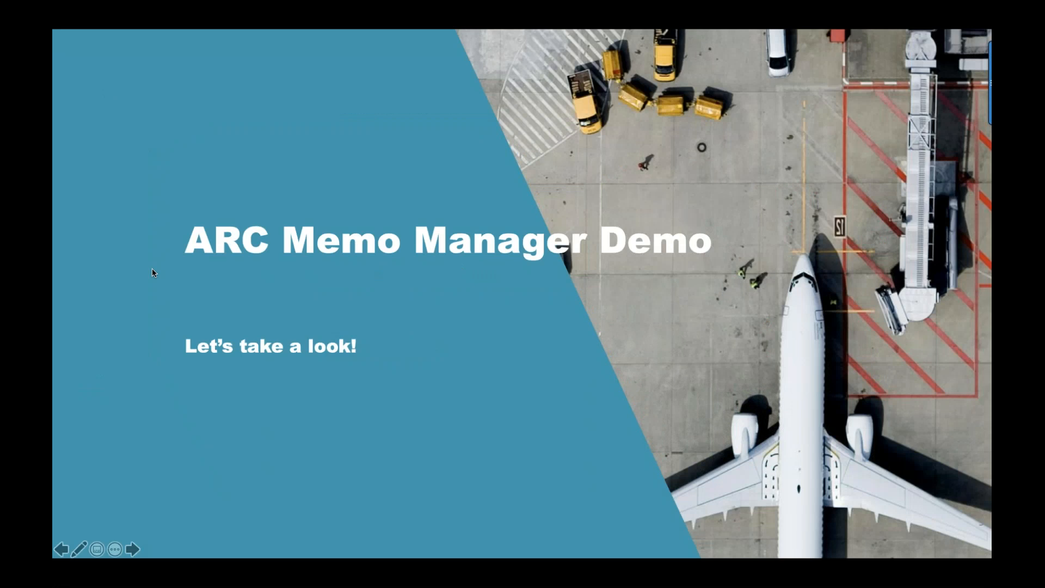
left_click(152, 272)
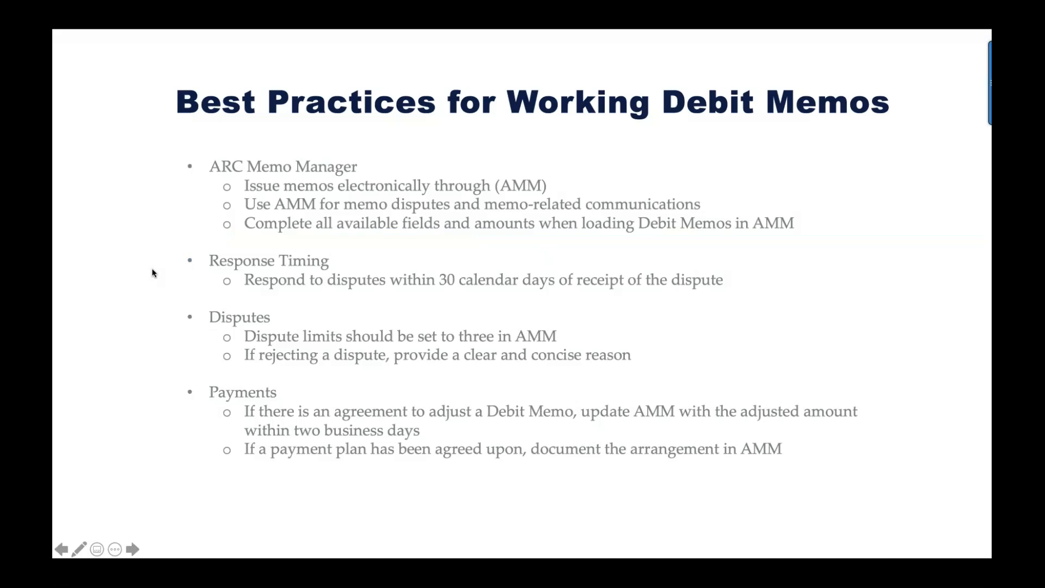